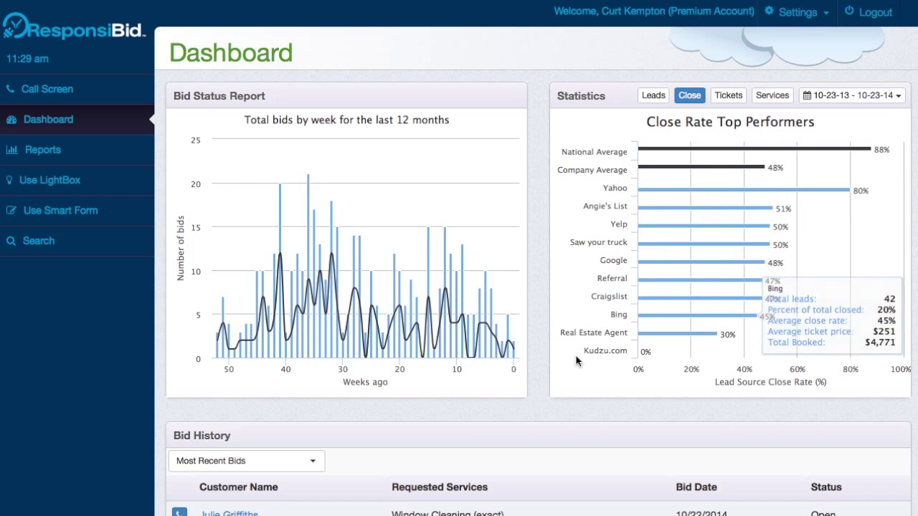
Review the dashboard's bid history table and its available status filters.
scroll(543, 408, "down", 5)
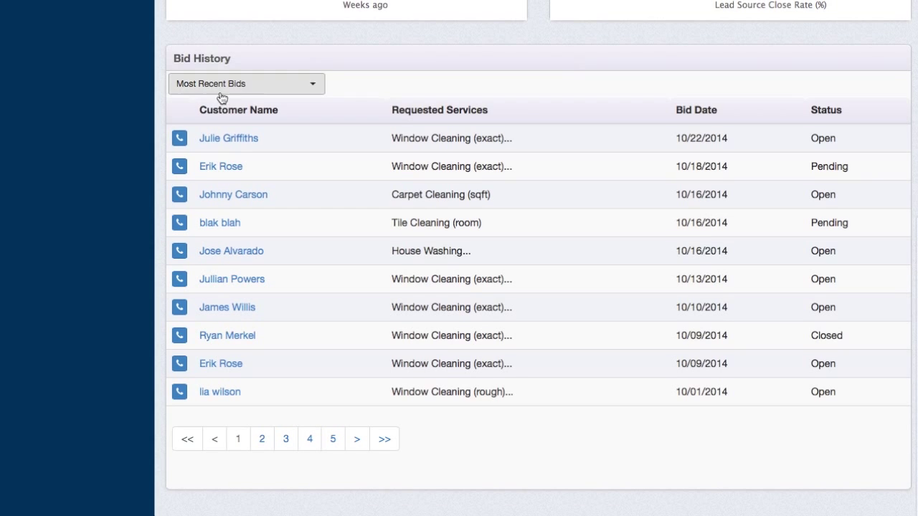
scroll(394, 223, "up", 5)
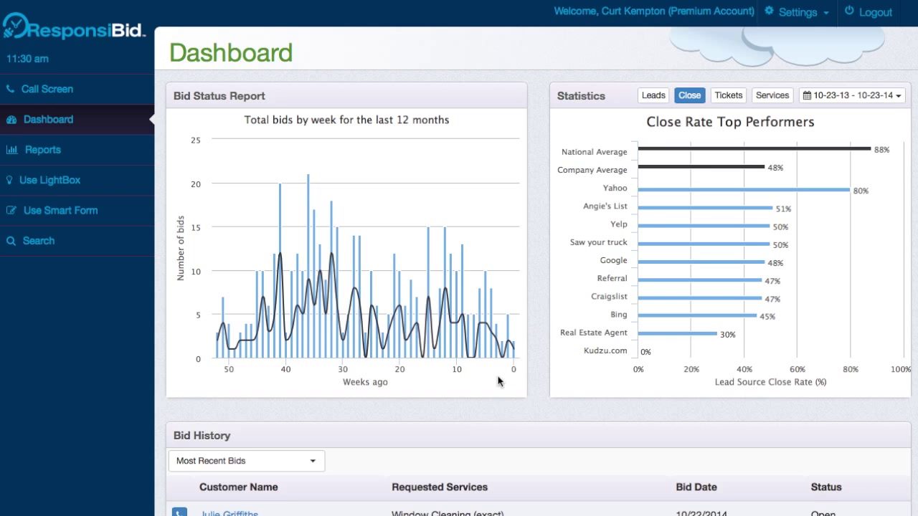
scroll(505, 374, "down", 5)
scroll(824, 363, "down", 1)
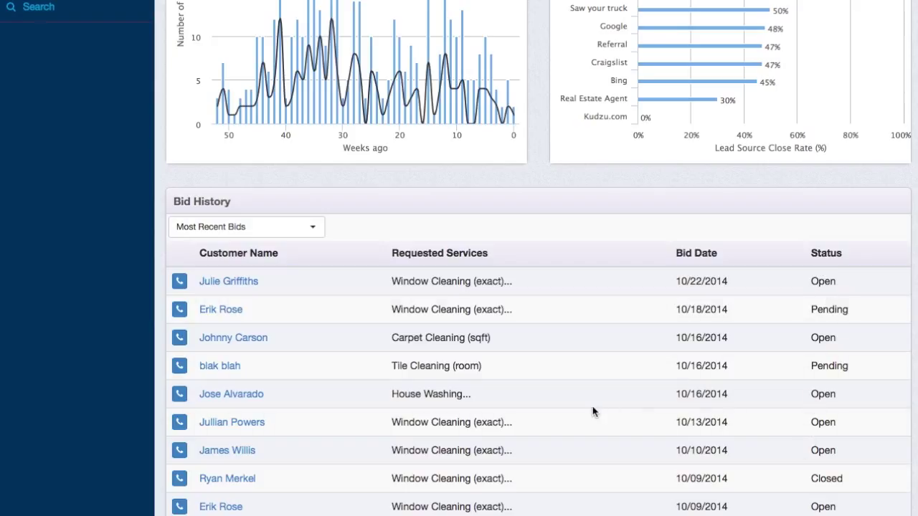
left_click(302, 230)
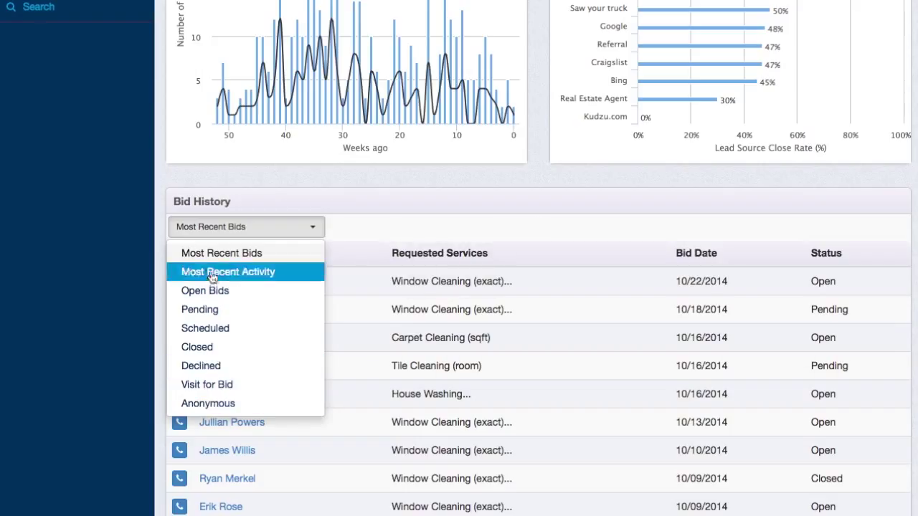
left_click(565, 225)
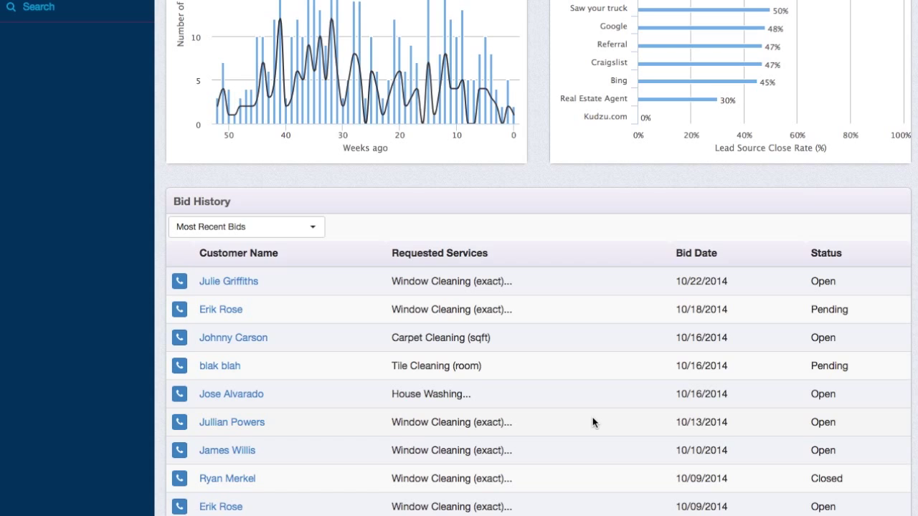
scroll(593, 423, "up", 3)
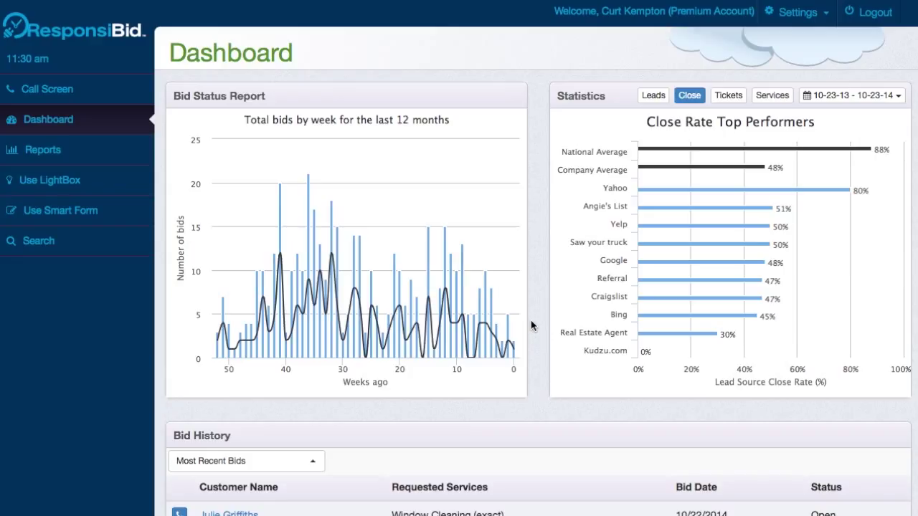
Open the Call Screen and enter the customer's first and last name in the General Information section.
mouse_move(466, 328)
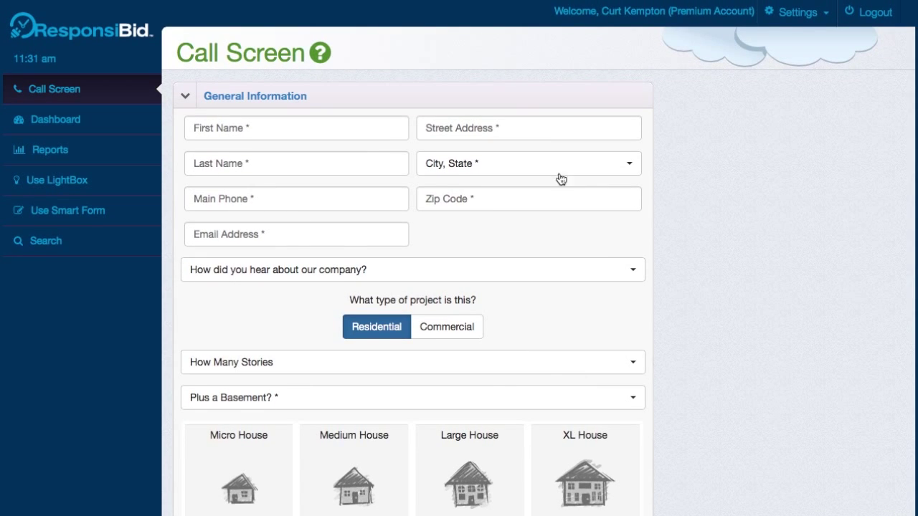
left_click(350, 131)
type("Jo")
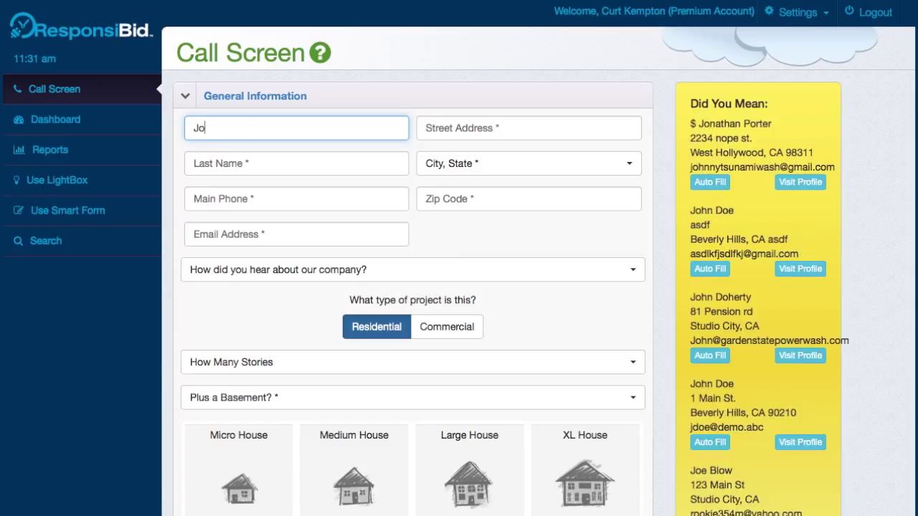
type("hn")
key("Tab")
type("Doe")
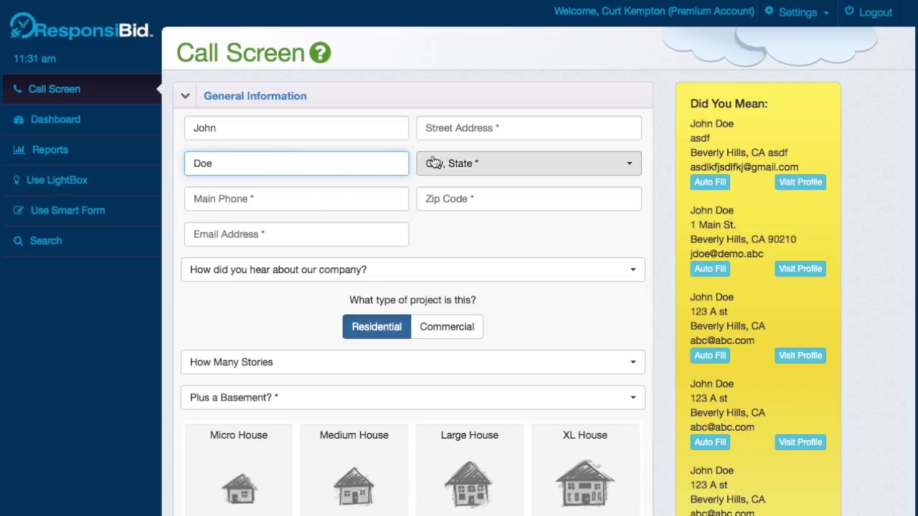
scroll(371, 285, "down", 5)
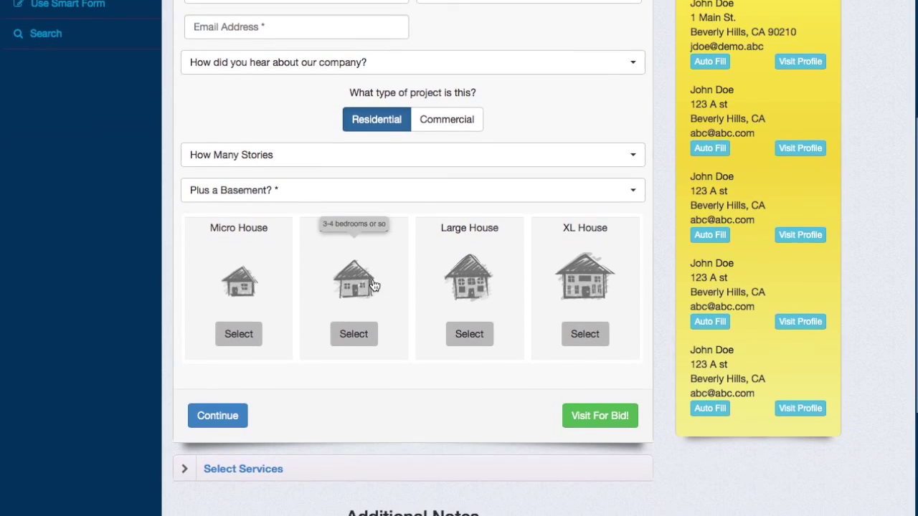
scroll(402, 352, "up", 5)
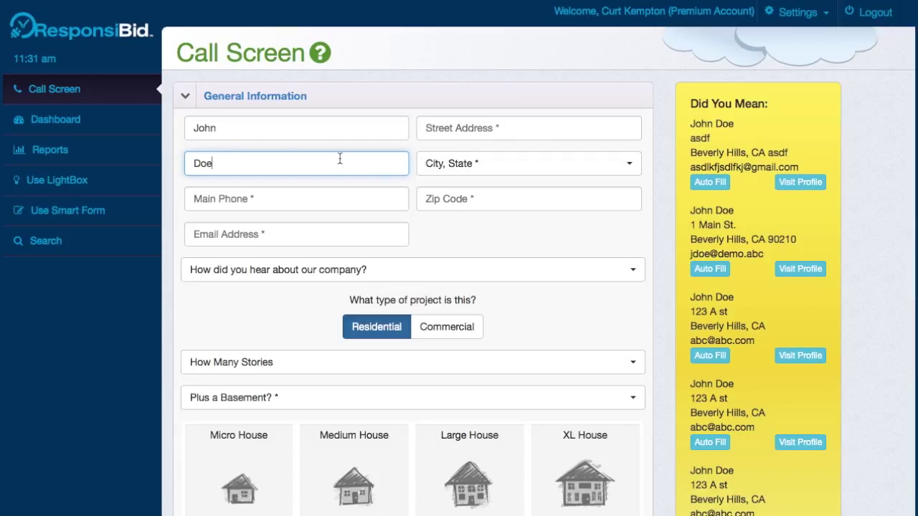
Try Albany, NY as the customer's city and reset the city selection to blank.
left_click(471, 165)
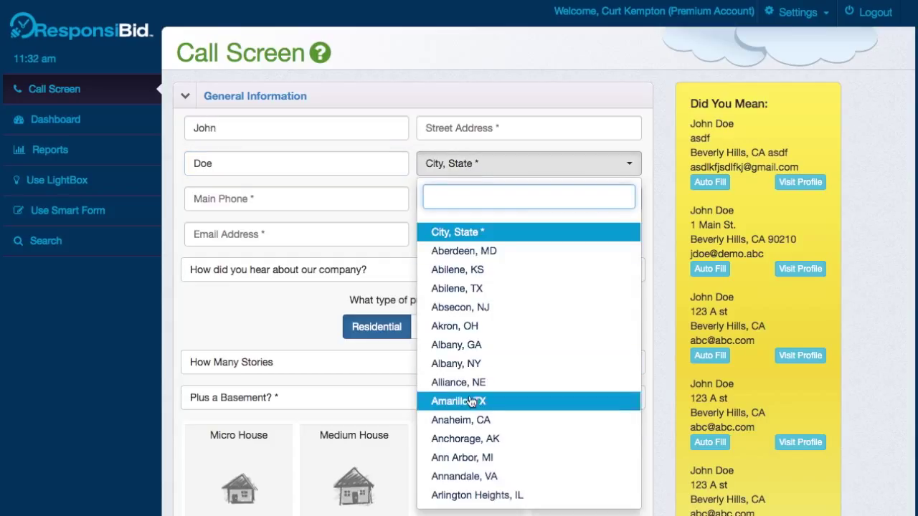
left_click(471, 365)
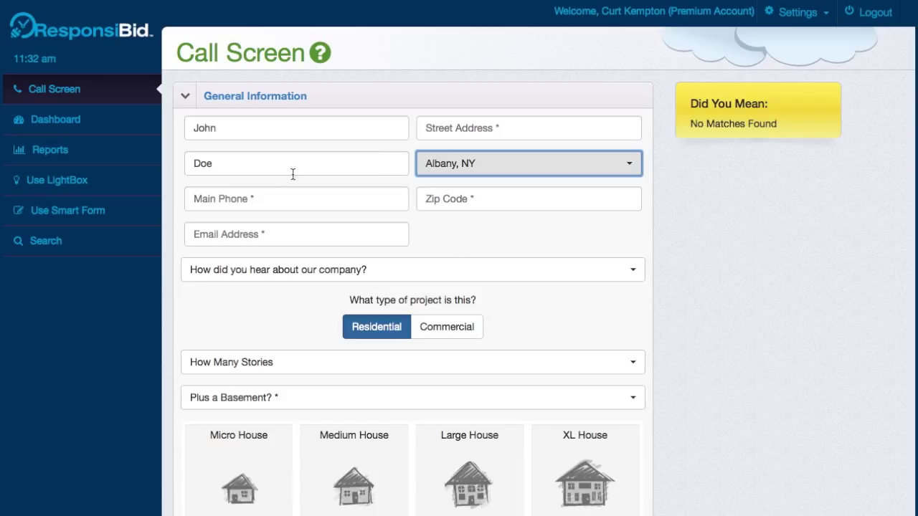
left_click(485, 164)
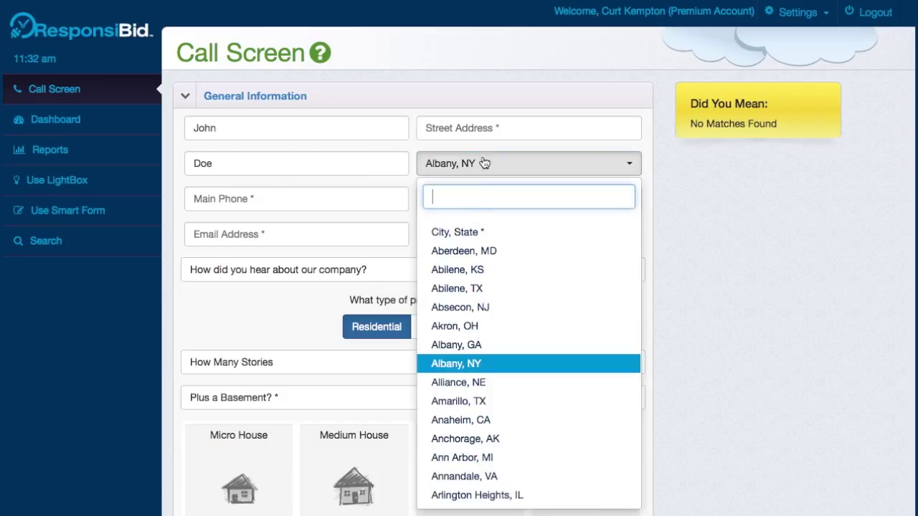
left_click(465, 231)
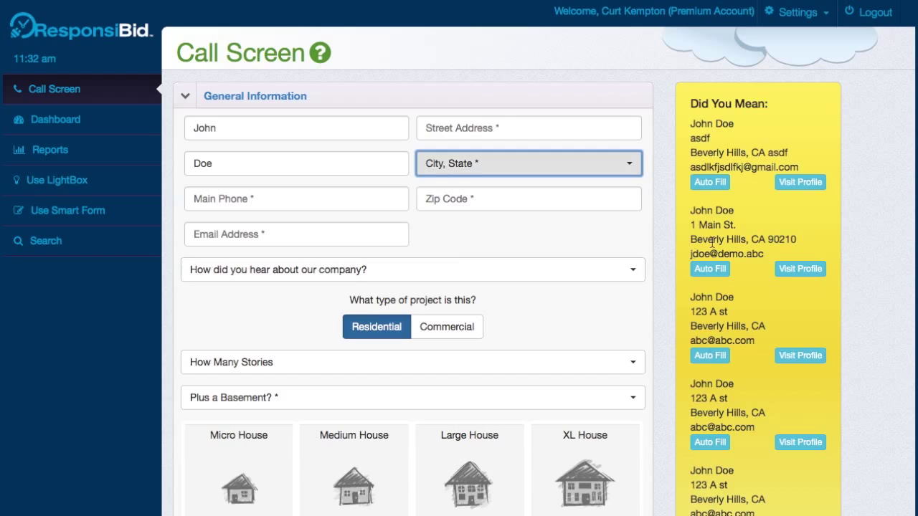
Auto-fill the customer information from the second suggested match and choose Large House as the house size.
left_click(717, 268)
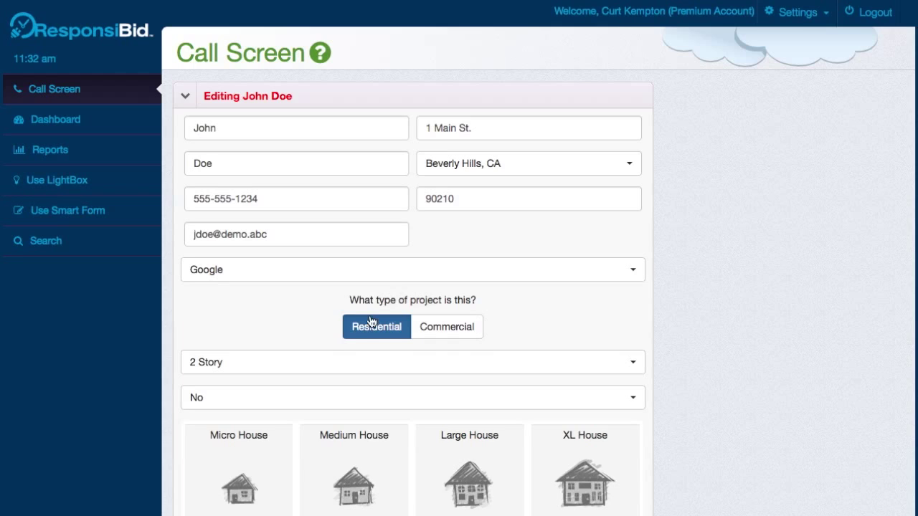
scroll(368, 319, "down", 1)
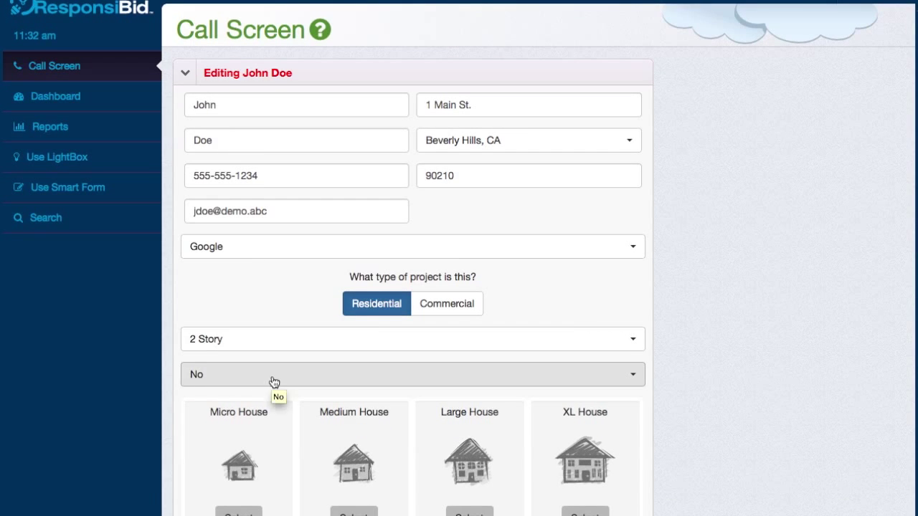
scroll(275, 384, "down", 5)
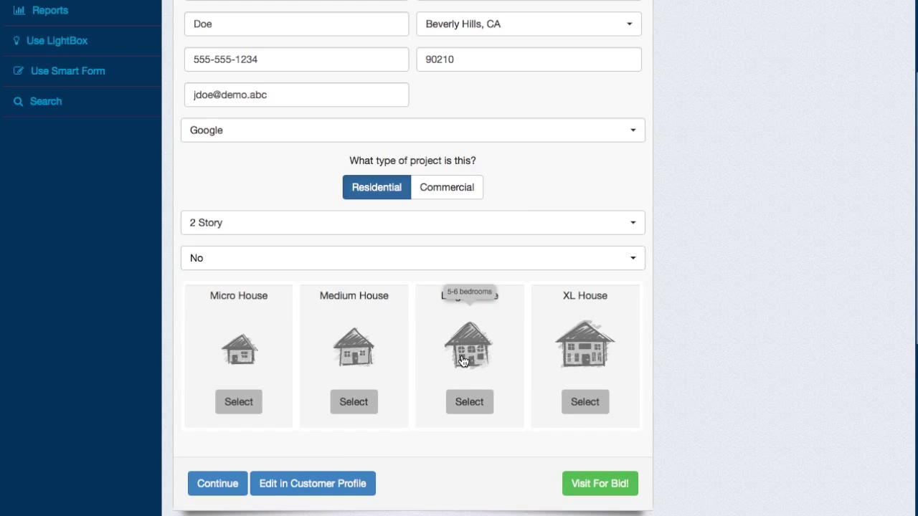
left_click(463, 360)
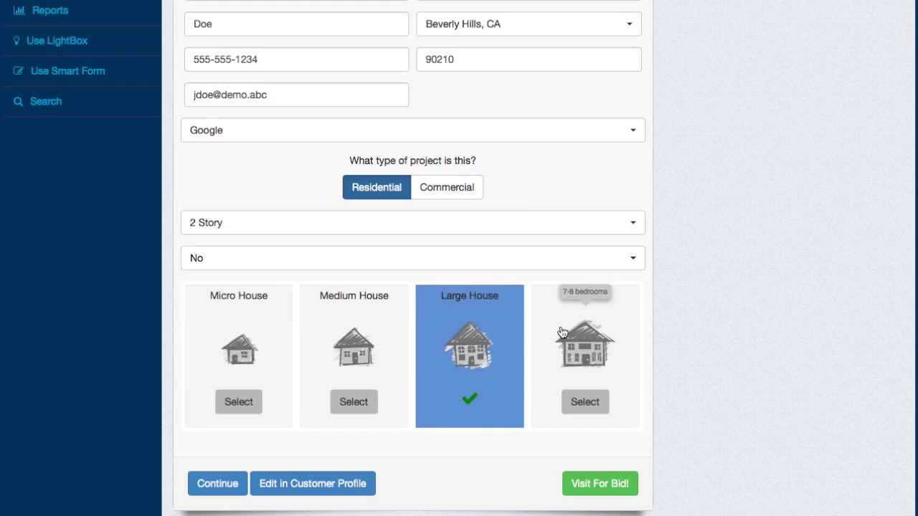
scroll(484, 401, "down", 2)
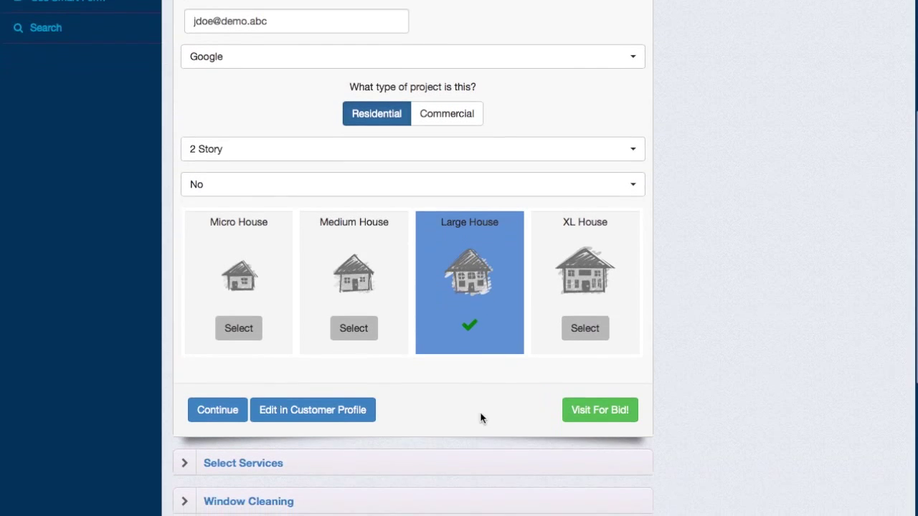
Continue to the service selection, add Carpet Cleaning and Custom Items, and confirm the services.
left_click(221, 406)
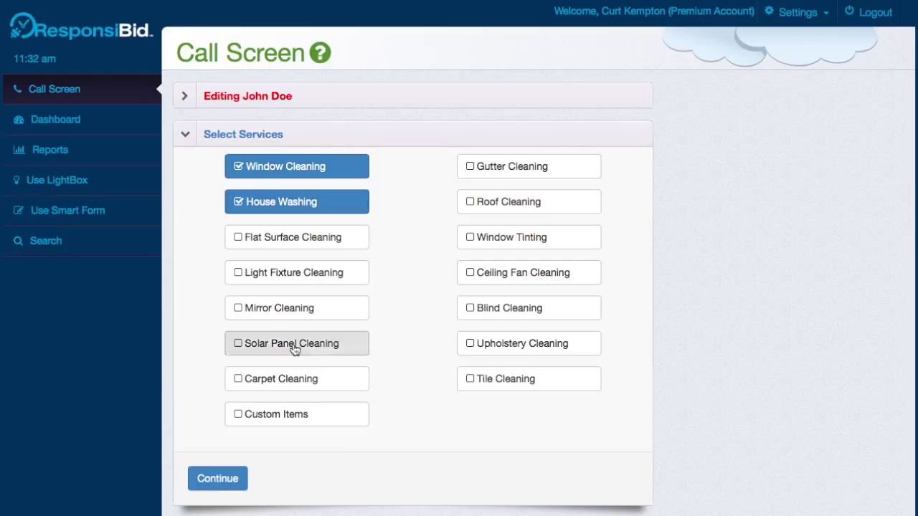
left_click(294, 418)
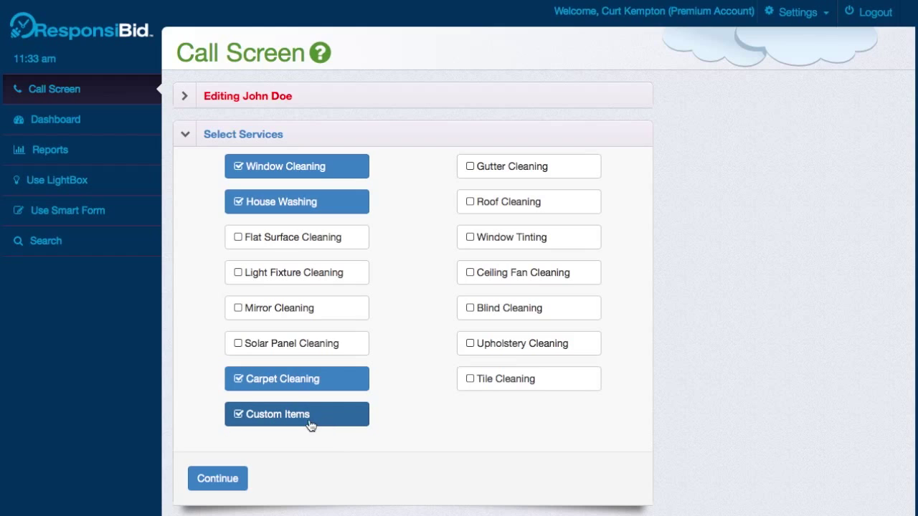
left_click(238, 480)
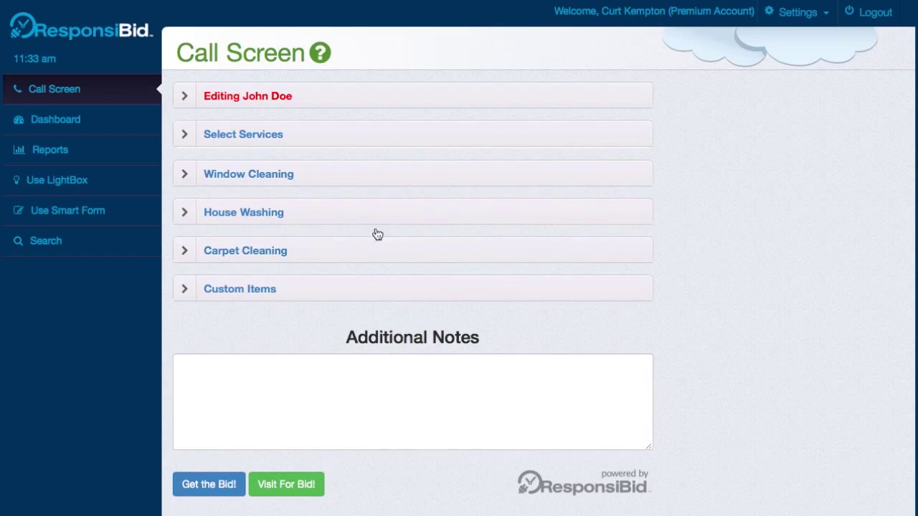
Set the total of regular window panes to 50 in the Window Cleaning section.
scroll(504, 244, "down", 5)
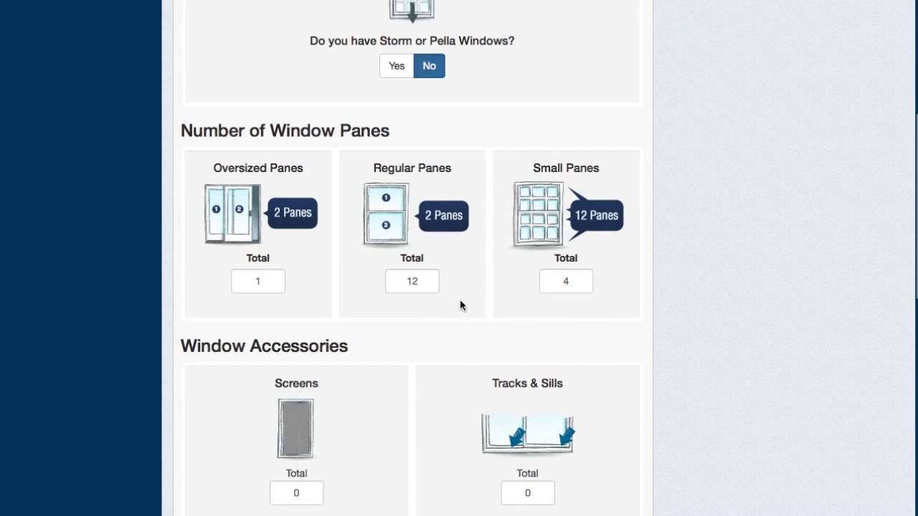
scroll(430, 304, "down", 4)
scroll(429, 305, "up", 3)
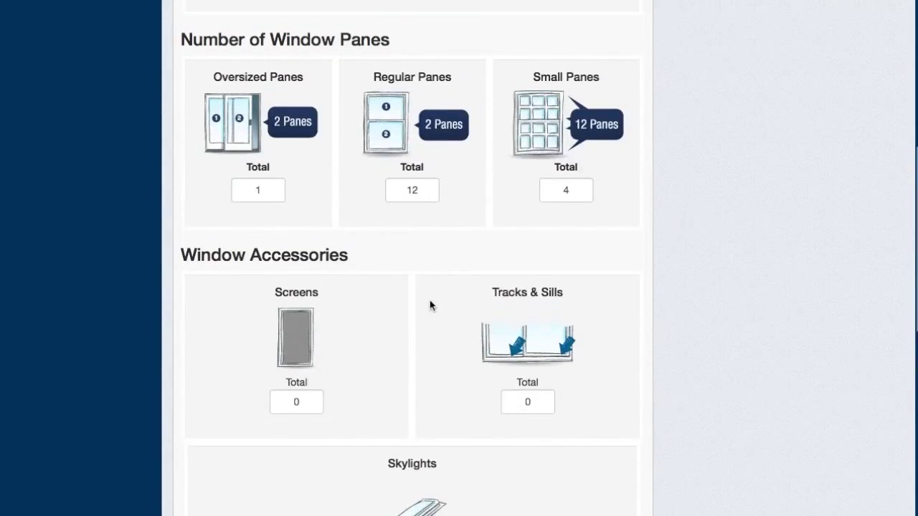
scroll(430, 304, "up", 3)
left_click_drag(410, 280, 421, 279)
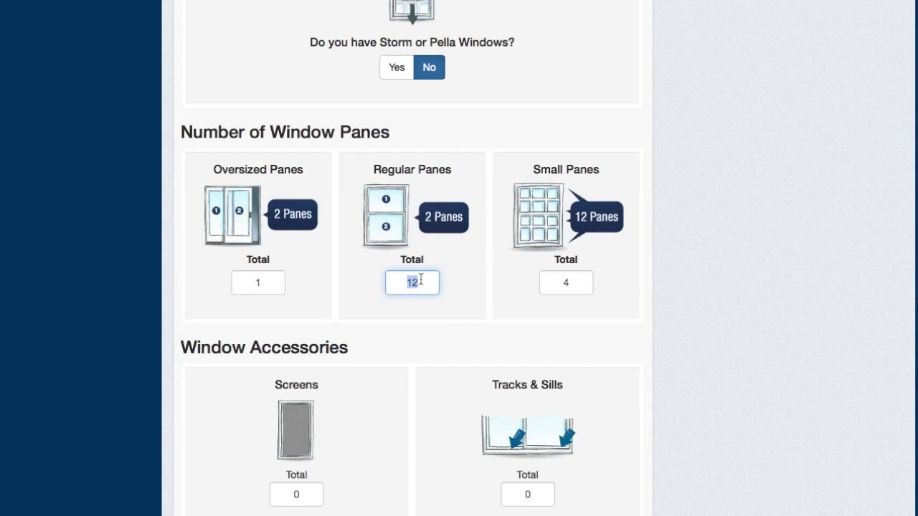
type("50")
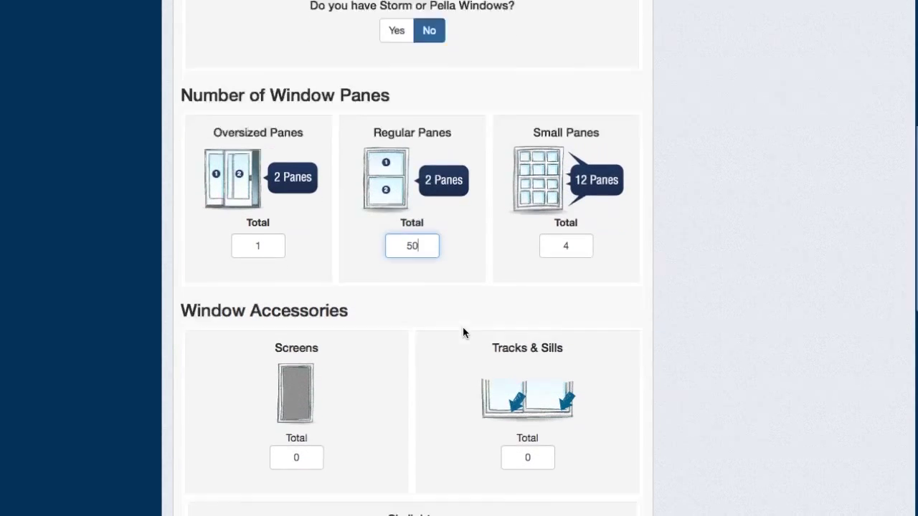
Set the window accessories to 50 screens and 25 tracks and sills.
scroll(373, 297, "down", 4)
double_click(301, 254)
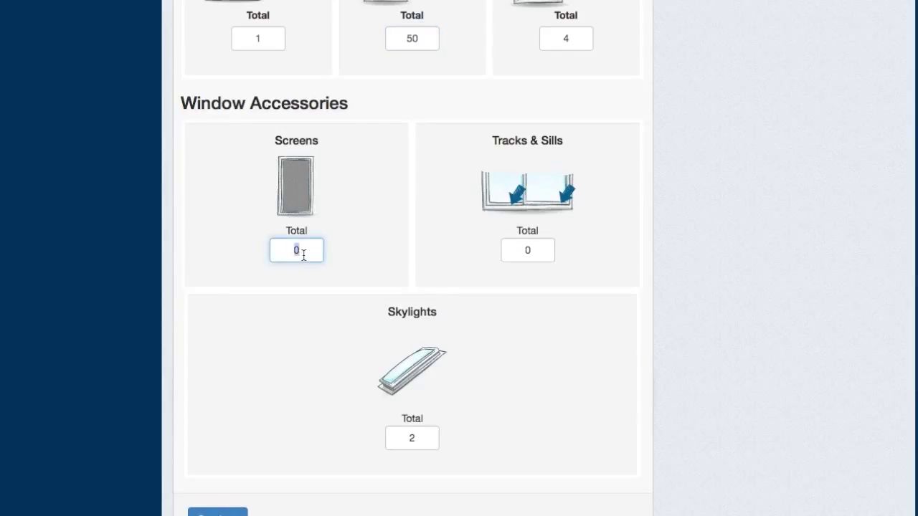
key("Tab")
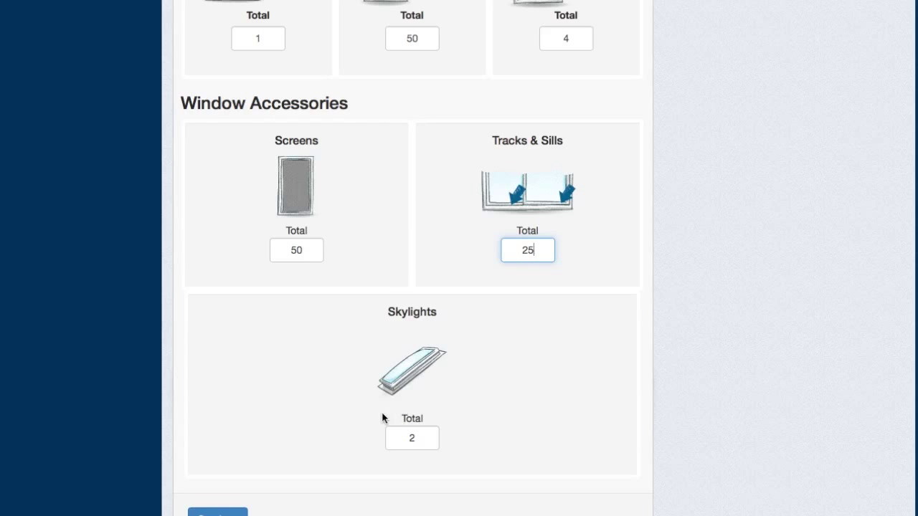
Switch the window cleaning bid to a Rough Quote and back to an Exact Quote.
scroll(382, 419, "down", 3)
scroll(402, 315, "up", 5)
scroll(425, 304, "up", 3)
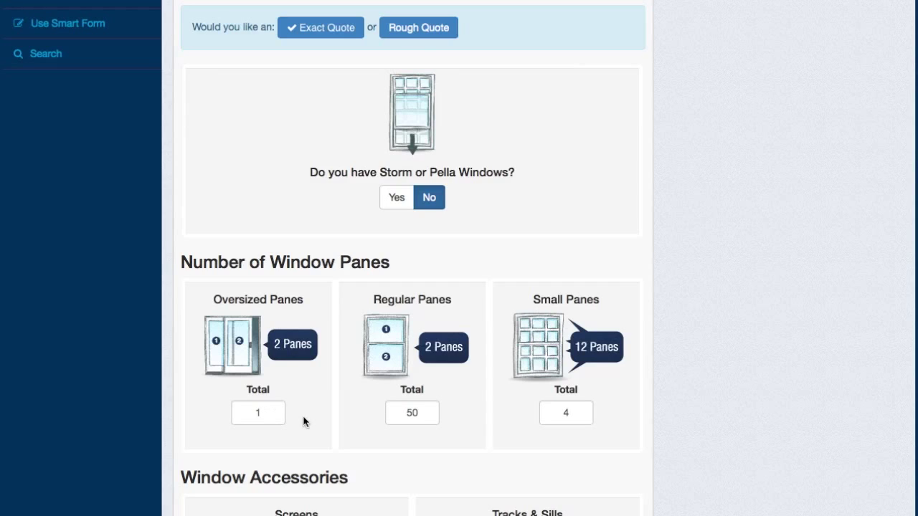
left_click(421, 27)
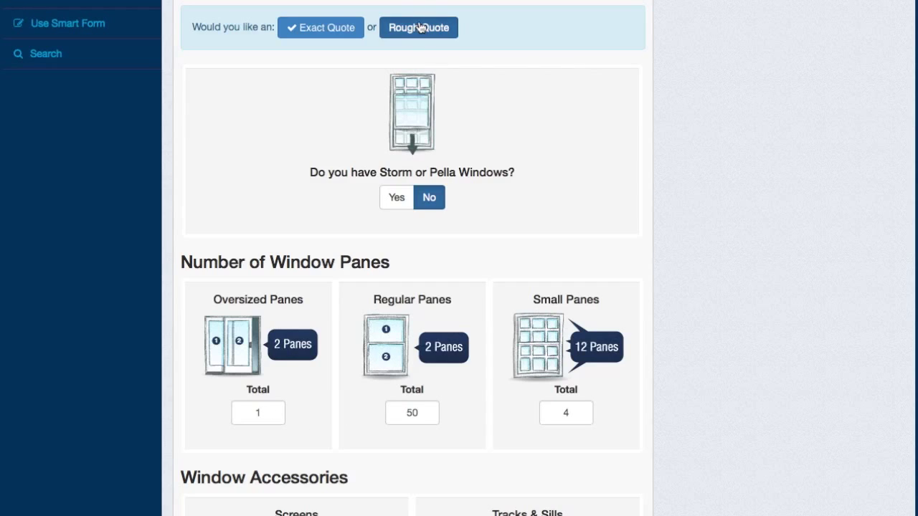
scroll(503, 104, "up", 2)
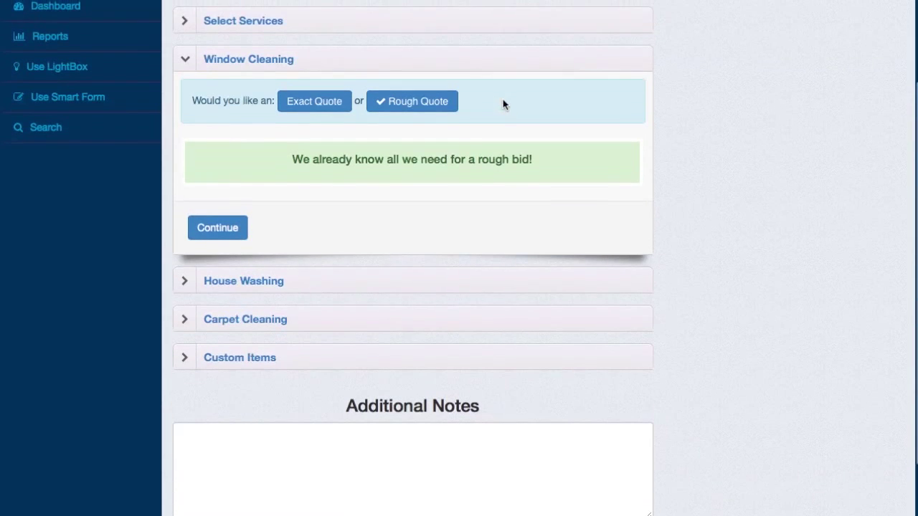
left_click(315, 102)
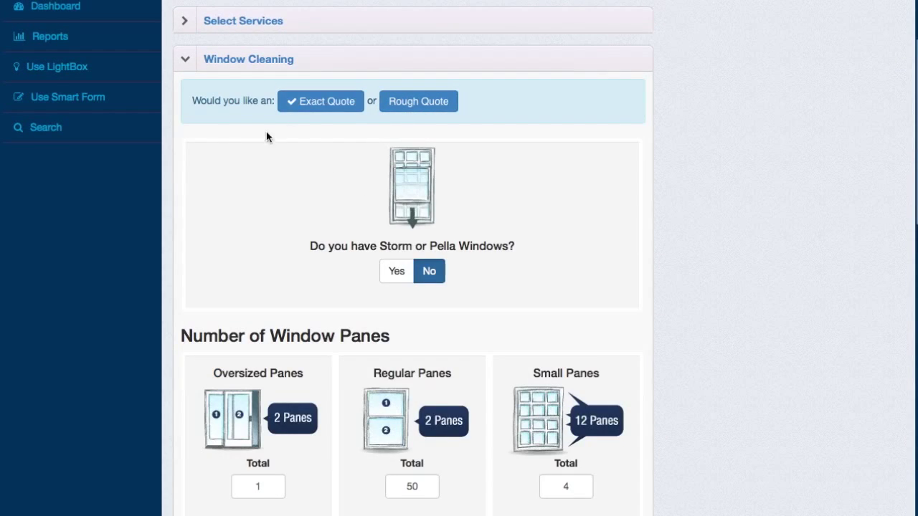
scroll(425, 324, "down", 5)
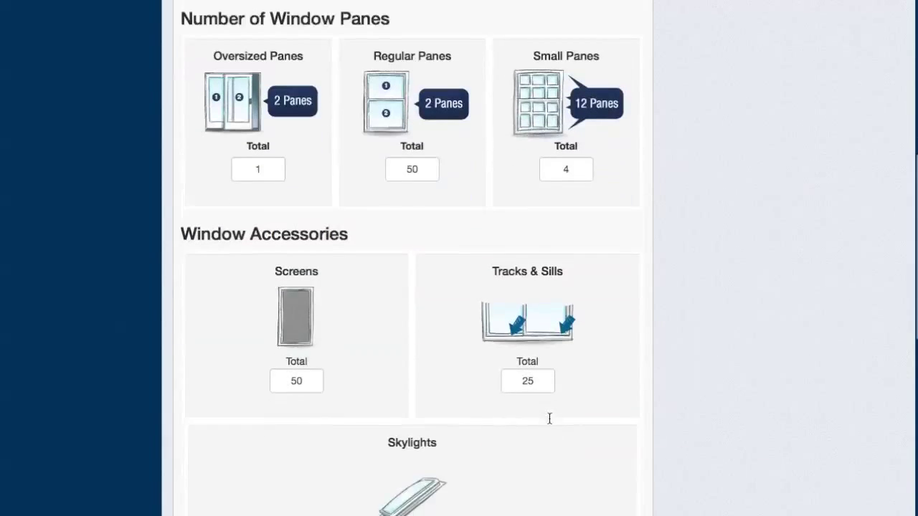
scroll(377, 439, "down", 2)
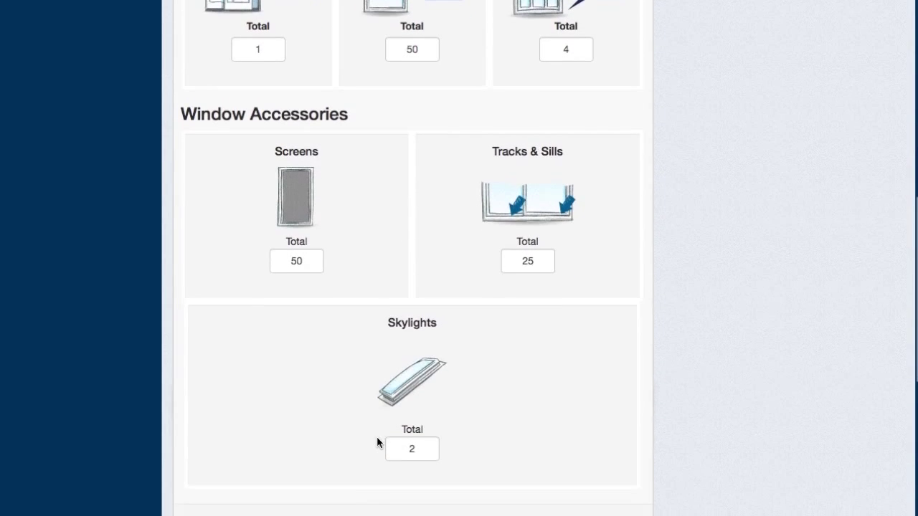
Confirm the Window Cleaning section, keep Vinyl Siding as the House Washing exterior, and continue to Carpet Cleaning.
scroll(377, 437, "down", 2)
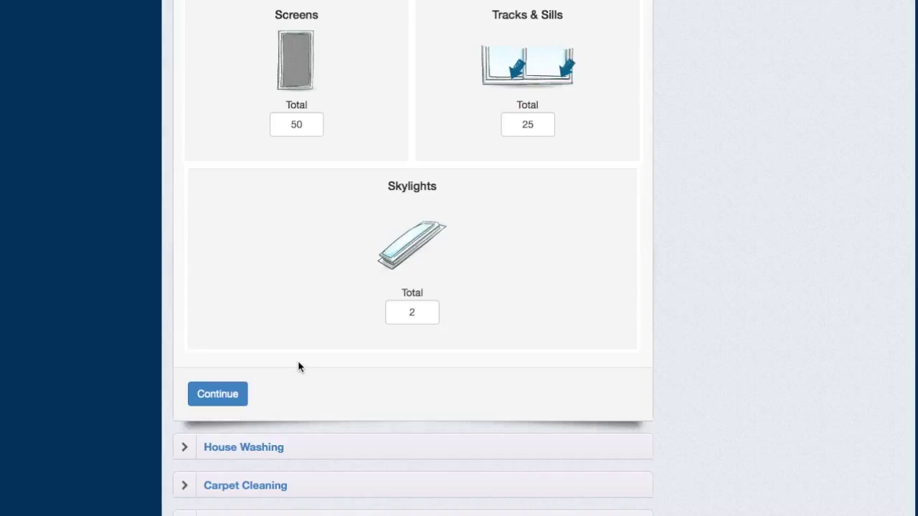
left_click(231, 393)
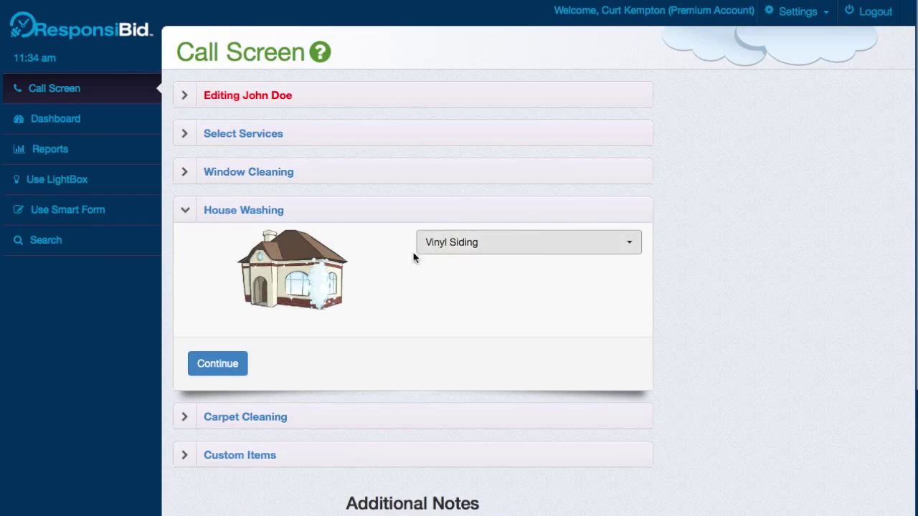
left_click(458, 250)
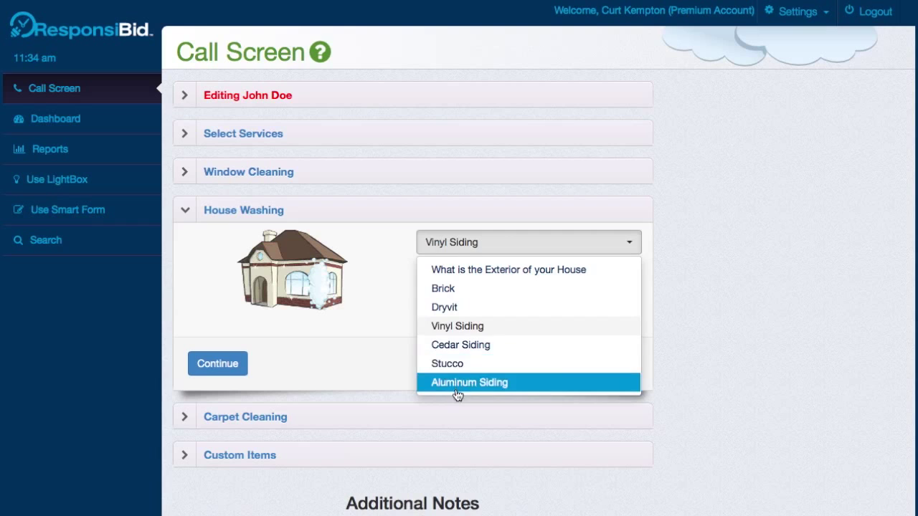
left_click(281, 355)
left_click(196, 365)
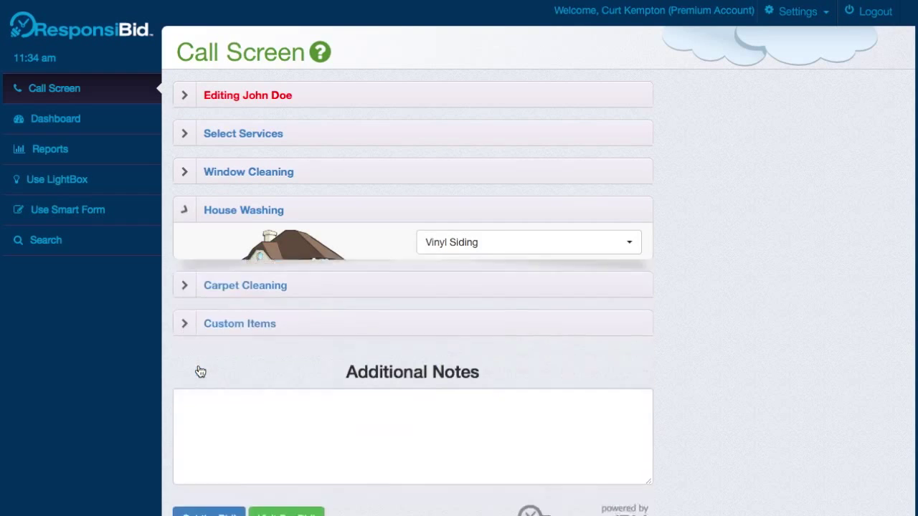
left_click(350, 249)
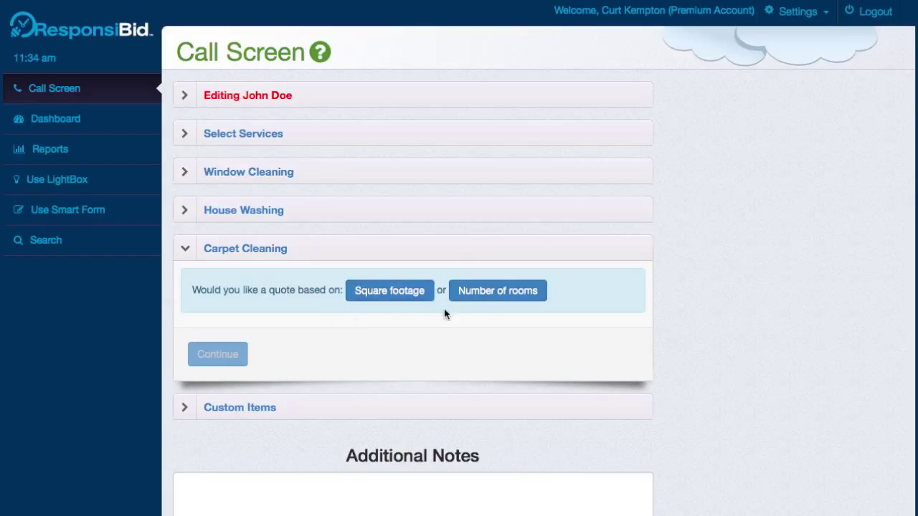
Try a carpet quote based on square footage with Living Room as the room, and clear that room choice.
left_click(385, 298)
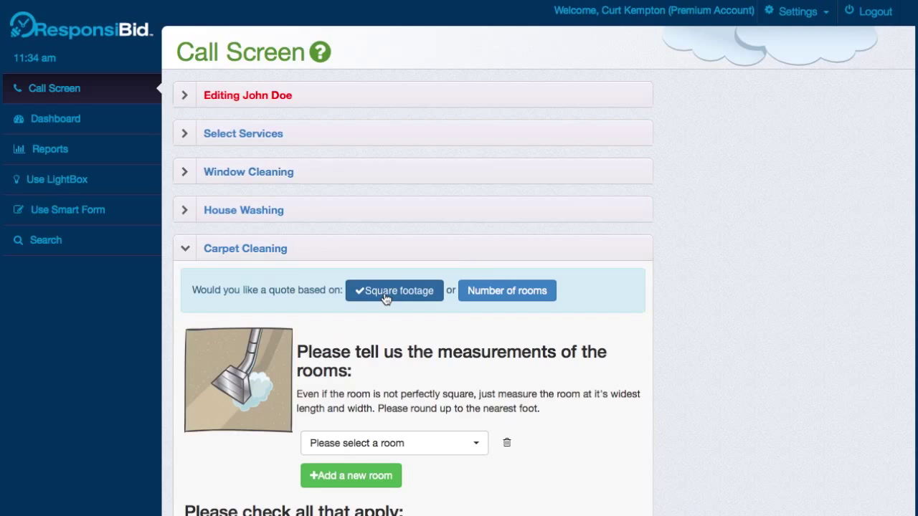
left_click(389, 444)
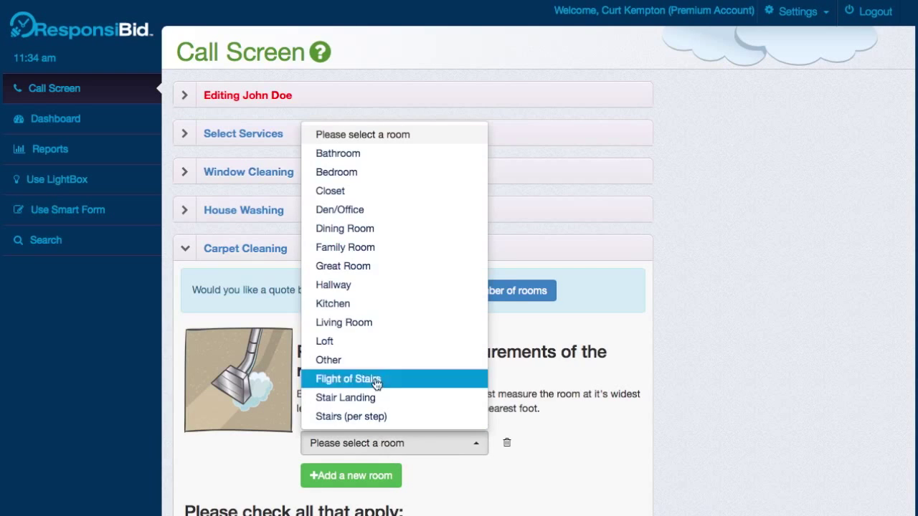
left_click(359, 323)
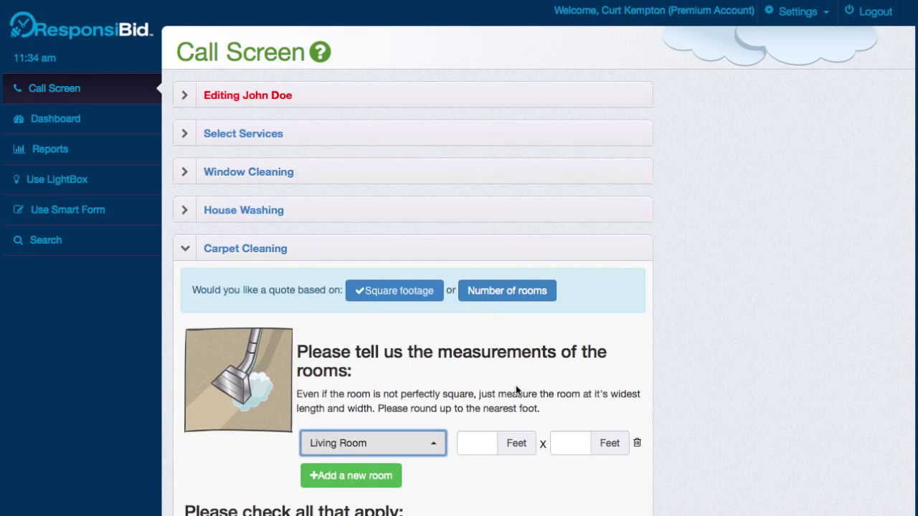
left_click(414, 451)
left_click(347, 136)
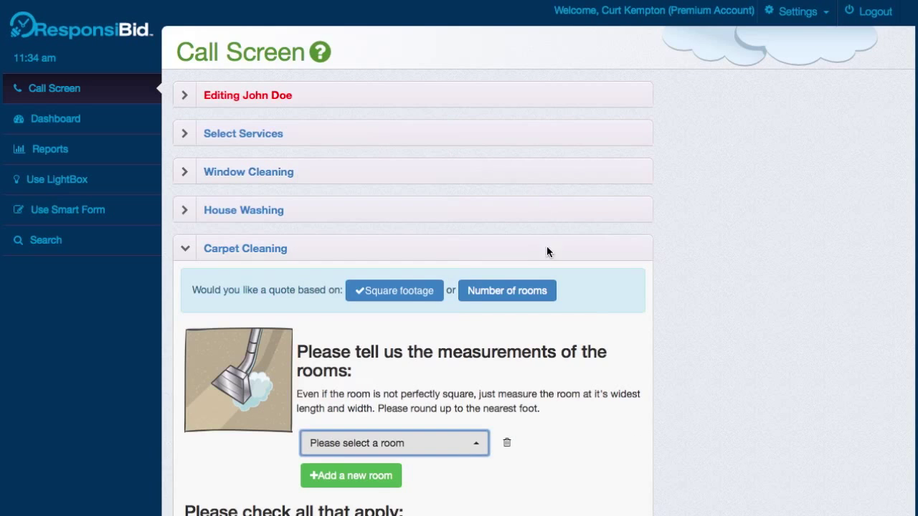
Base the carpet quote on the number of rooms and enter 5 small rooms (up to 200 sqft).
left_click(516, 298)
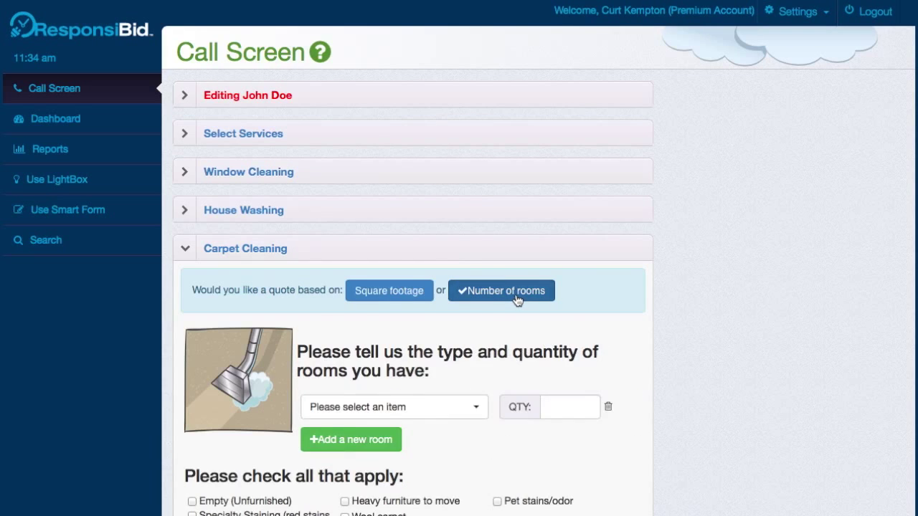
left_click(434, 413)
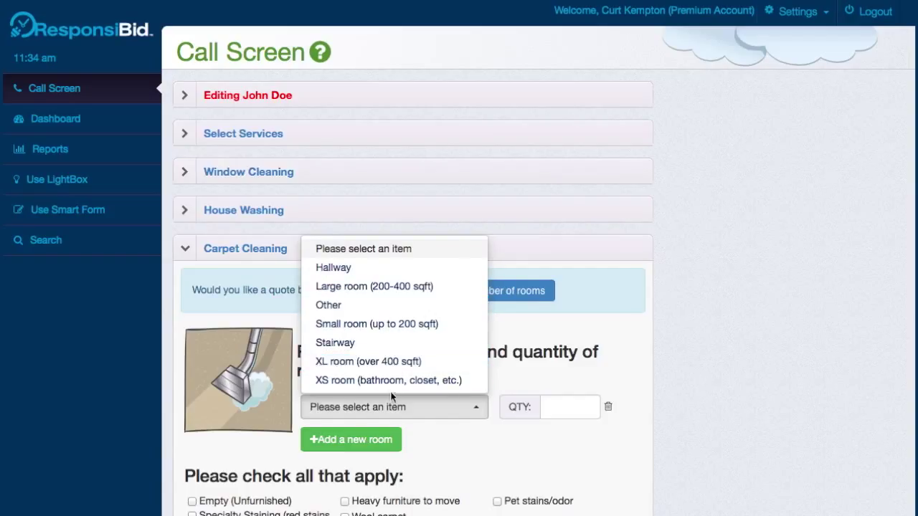
left_click(352, 324)
left_click(551, 406)
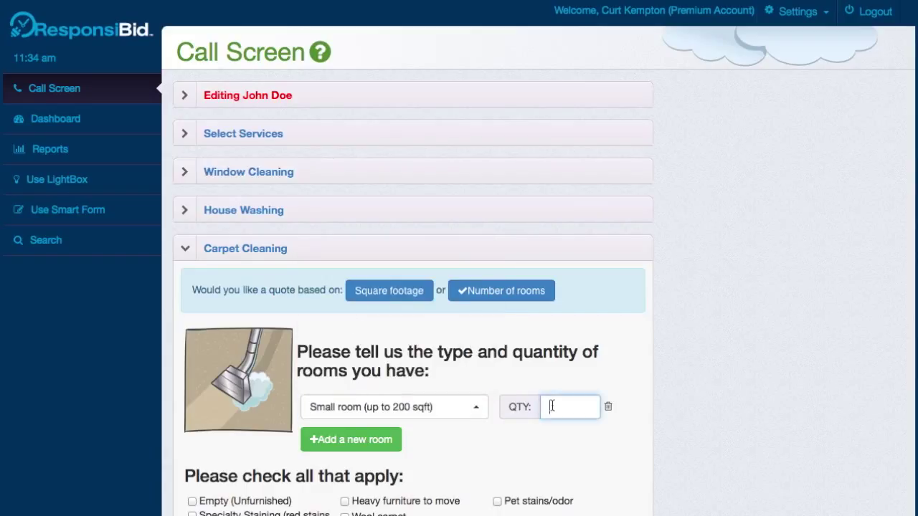
Add a second carpet room entry for Large room (200-400 sqft) with a quantity of 2.
left_click(359, 439)
left_click(361, 438)
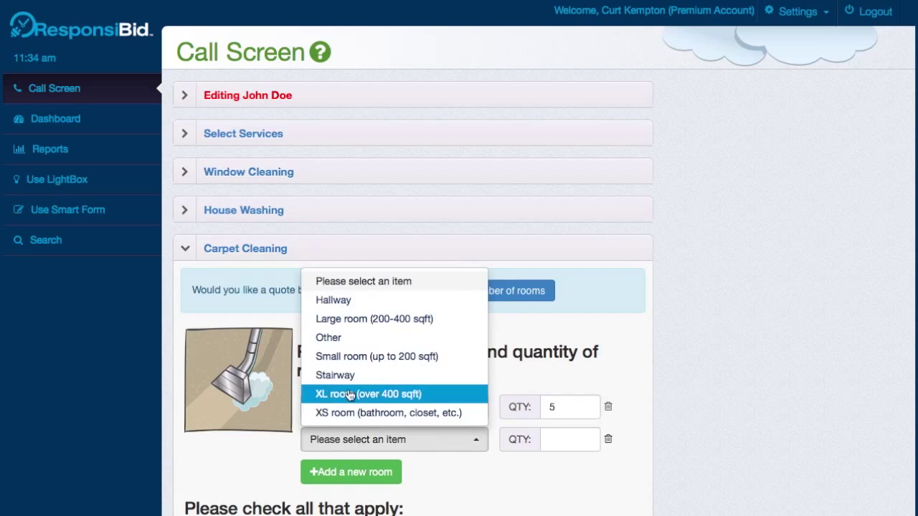
left_click(339, 319)
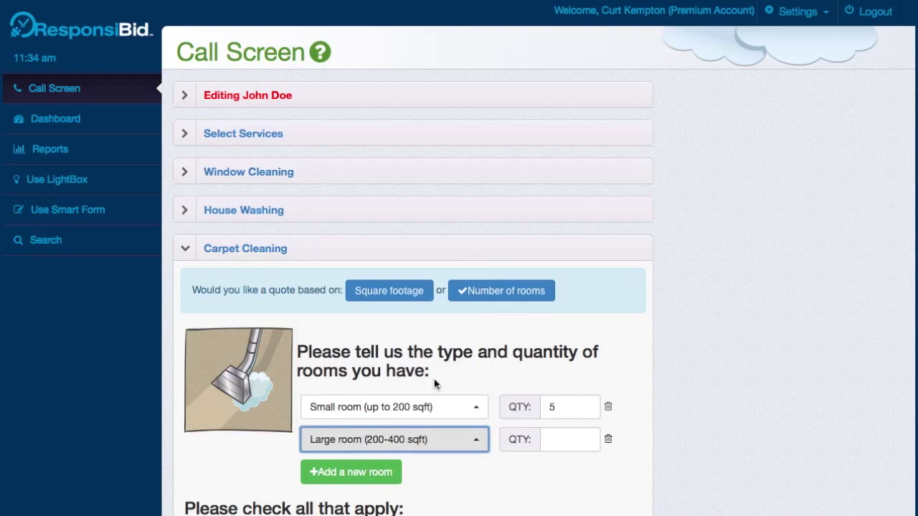
left_click(559, 439)
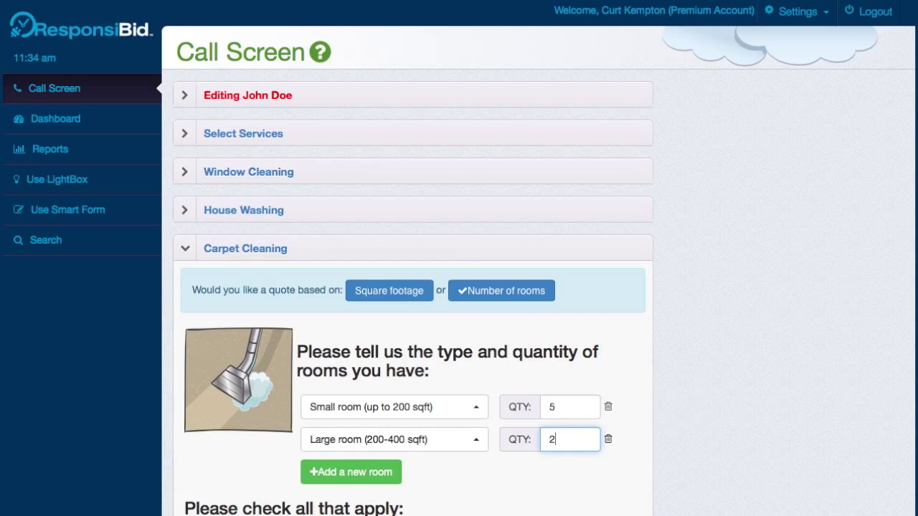
Mark the carpet job as having heavy furniture to move and continue to Custom Items.
scroll(491, 451, "down", 3)
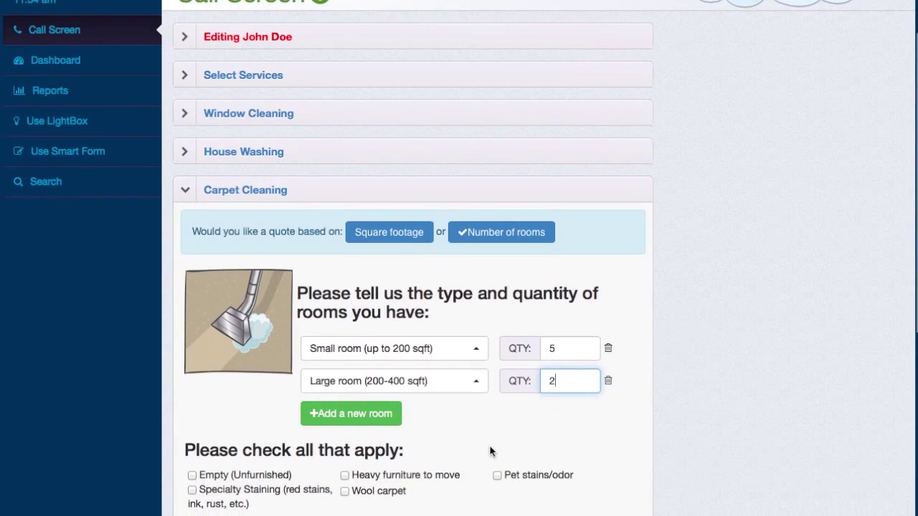
scroll(270, 360, "down", 5)
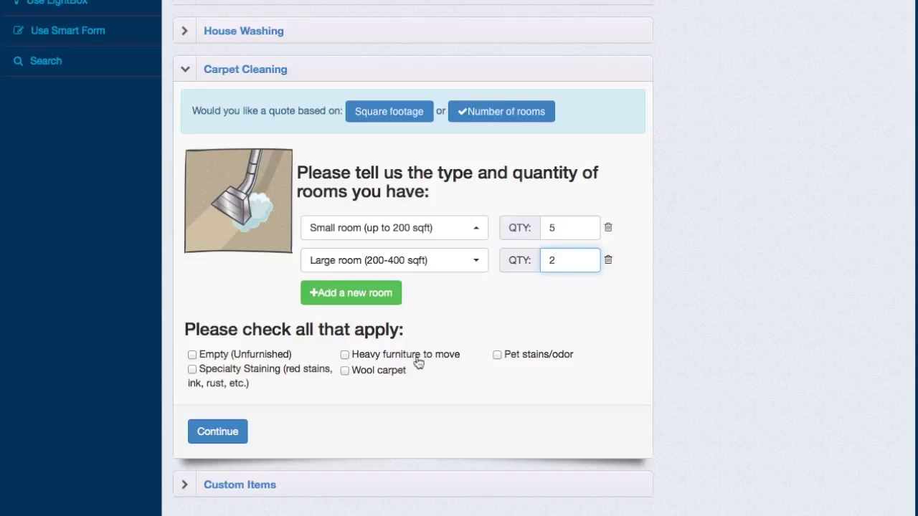
left_click(344, 354)
left_click(216, 434)
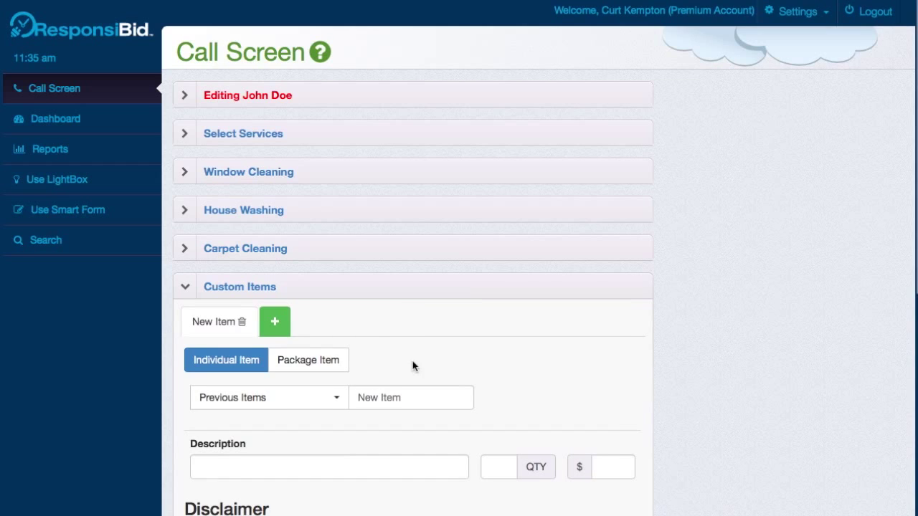
Load the previously saved Awning Cleaning item as the first custom item.
left_click(284, 344)
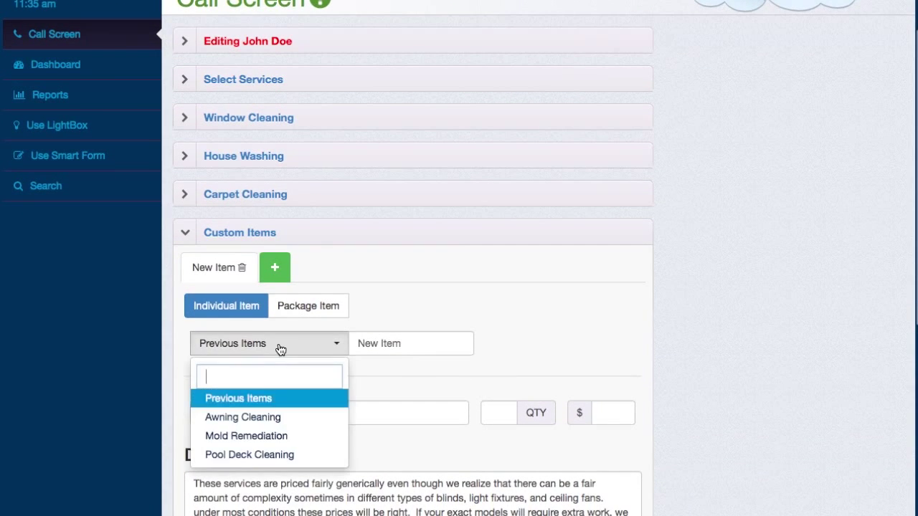
left_click(249, 422)
scroll(477, 355, "down", 3)
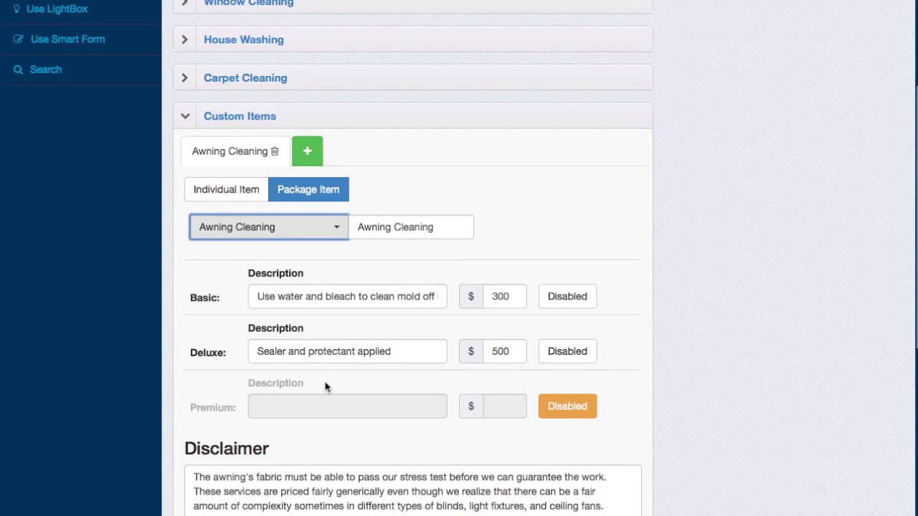
scroll(323, 385, "down", 2)
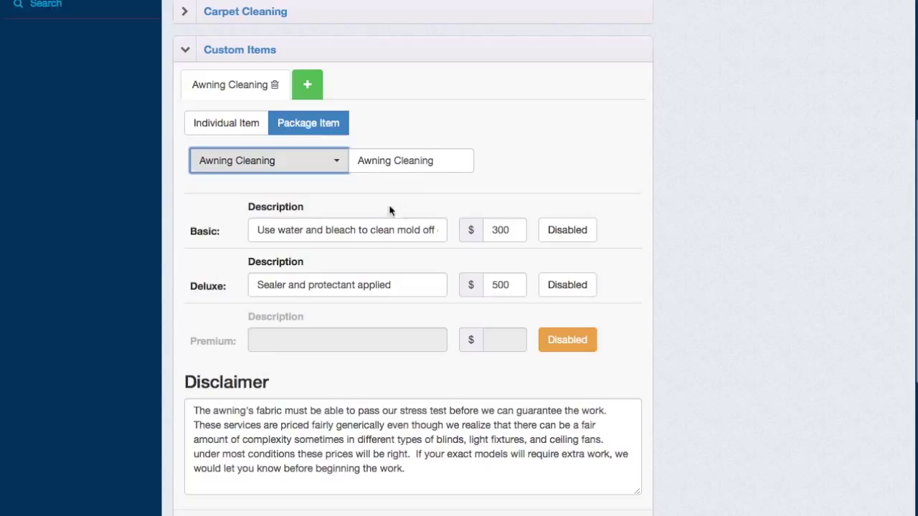
Set the Awning Cleaning package prices to $200 for Basic and $400 for Deluxe.
double_click(510, 233)
type("20")
key("Tab")
key("Tab")
key("Tab")
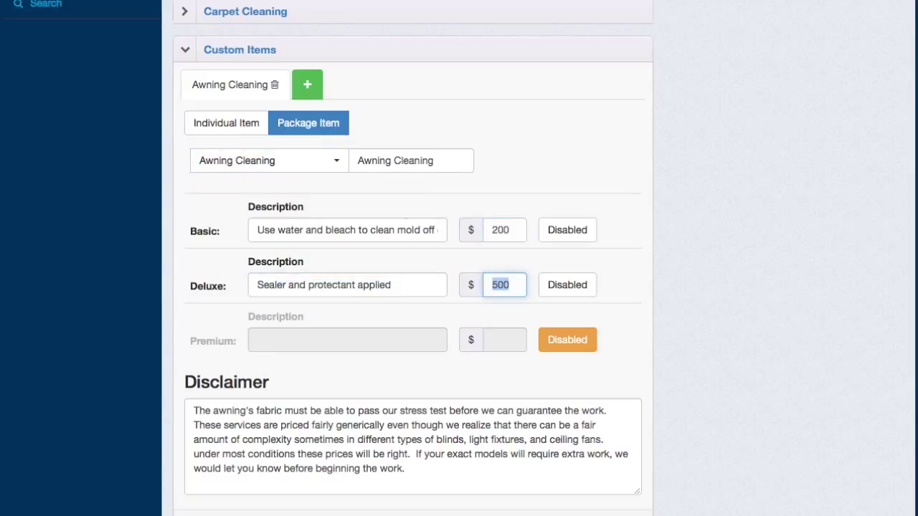
type("400")
Add a second custom item named Kitchen Cleaning, preview its package layout, and set it back to Individual Item.
left_click(309, 88)
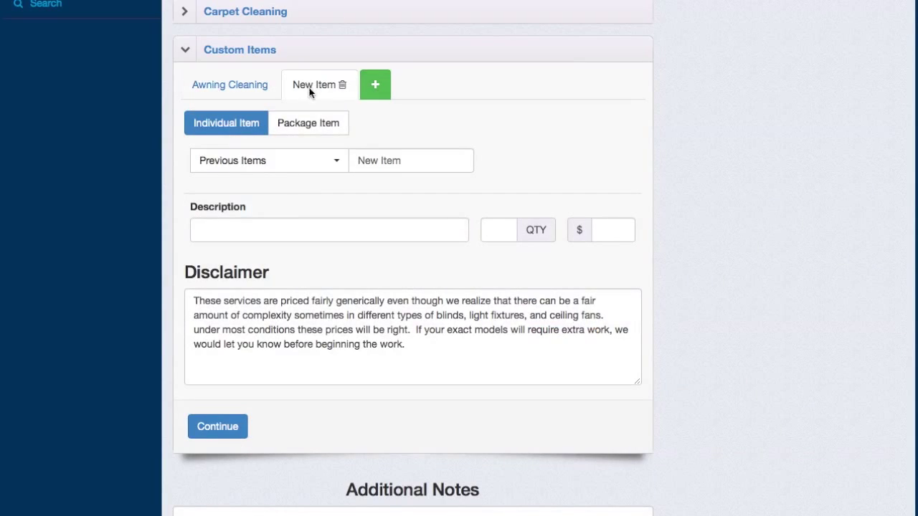
left_click(380, 159)
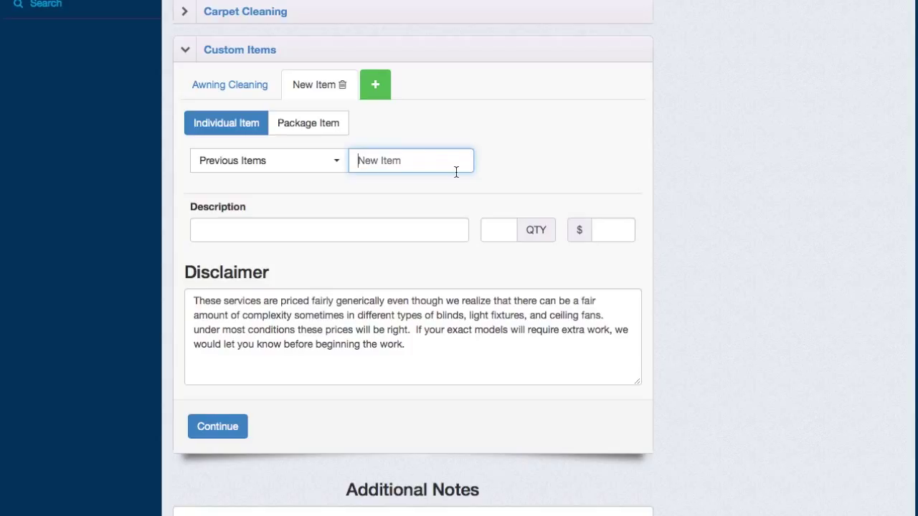
type("Kit")
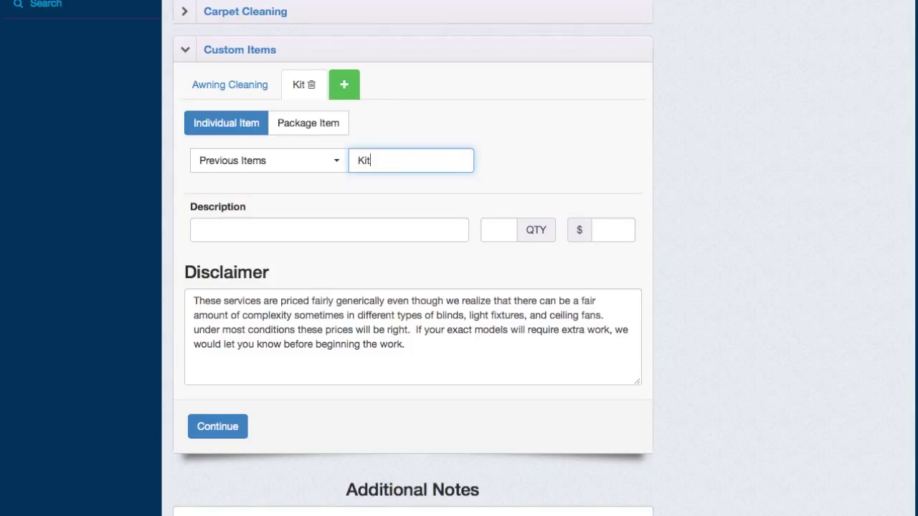
type("chen Cleaning")
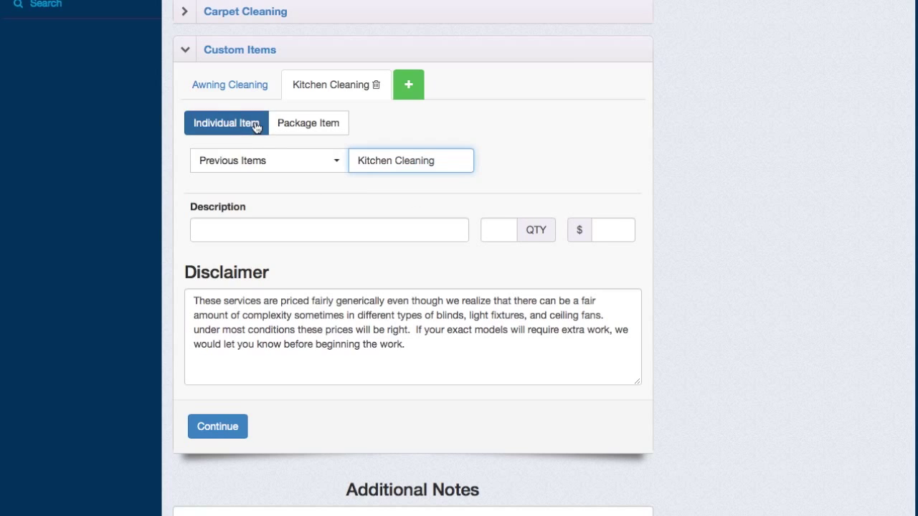
left_click(308, 125)
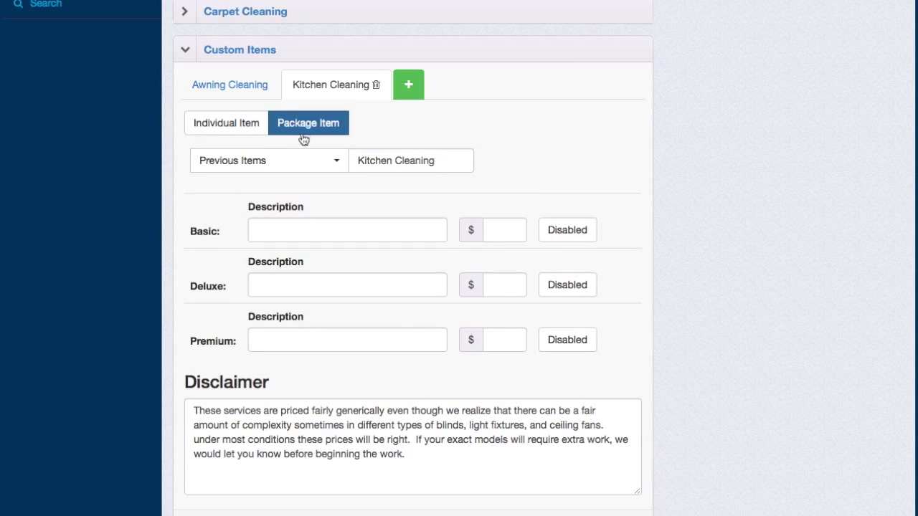
left_click(229, 127)
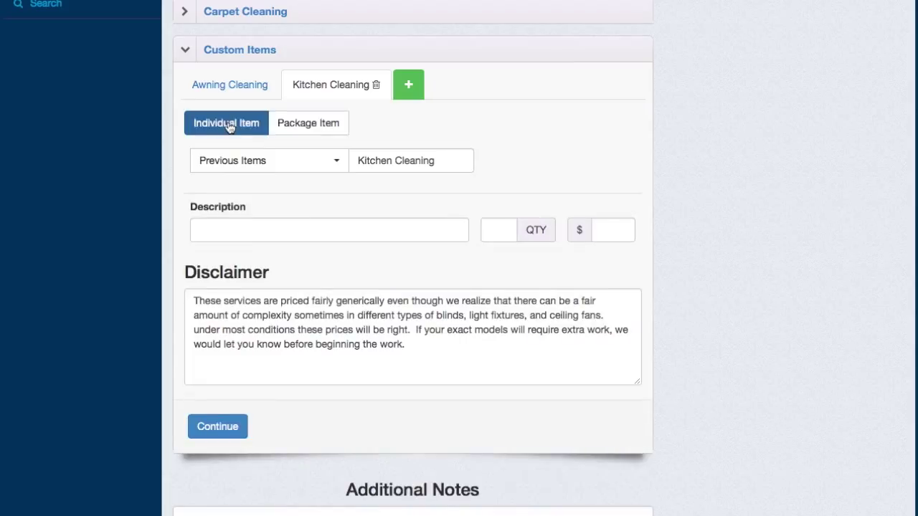
Describe Kitchen Cleaning as "Dish washing of all dishes that fit in the sink." with quantity 1 and price $85.
left_click(281, 225)
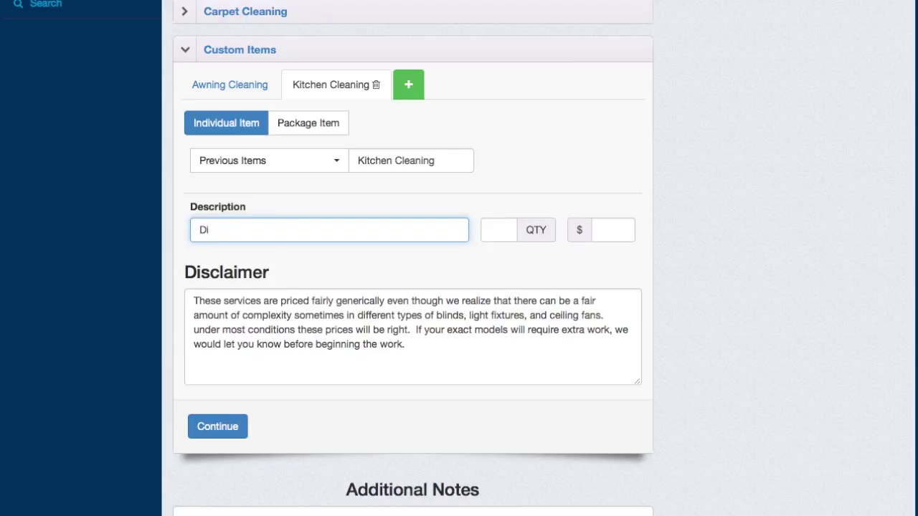
type("Dish washing")
type(" of all dishes that fit in")
type(" the sink.")
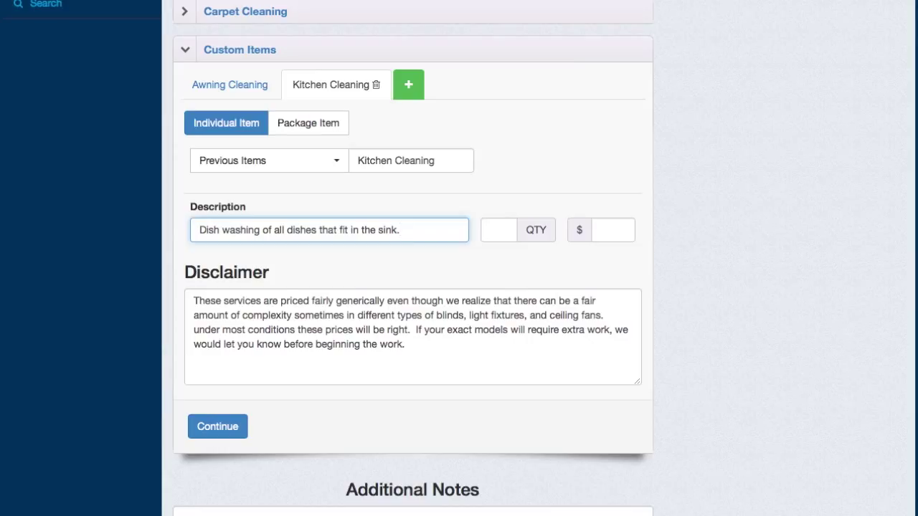
left_click(499, 229)
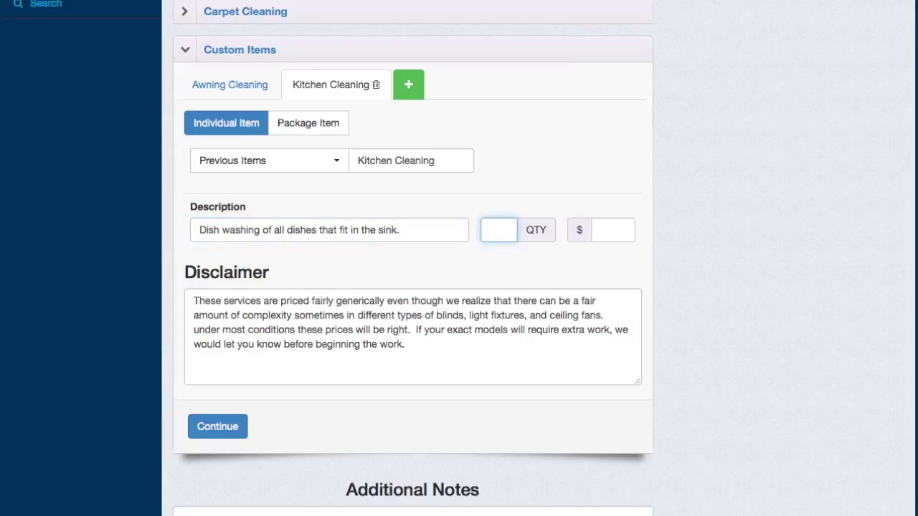
left_click(613, 229)
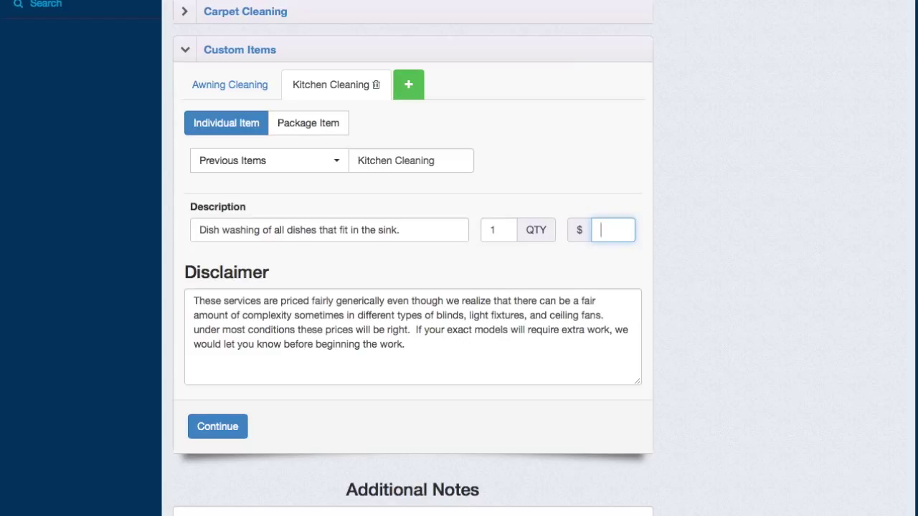
type("85")
Review the Kitchen Cleaning disclaimer text and return to the Awning Cleaning item to compare its disclaimer.
left_click_drag(195, 301, 454, 359)
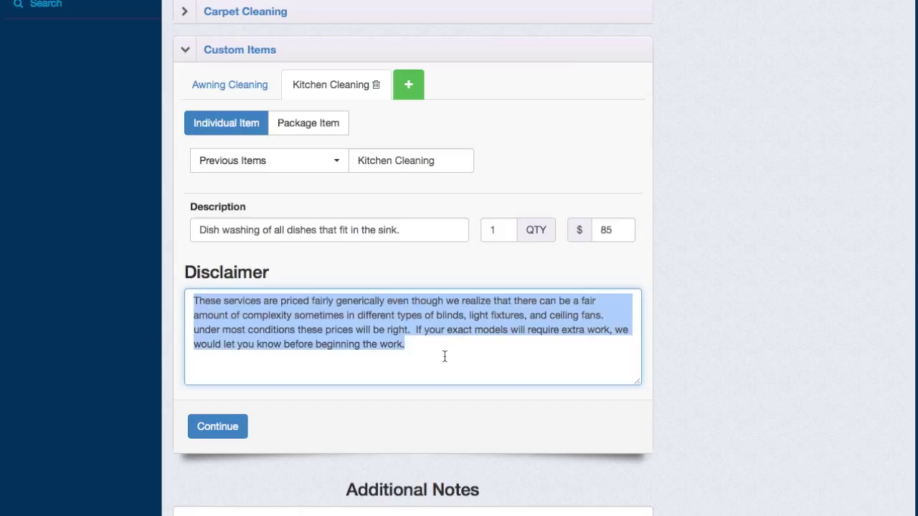
left_click(440, 356)
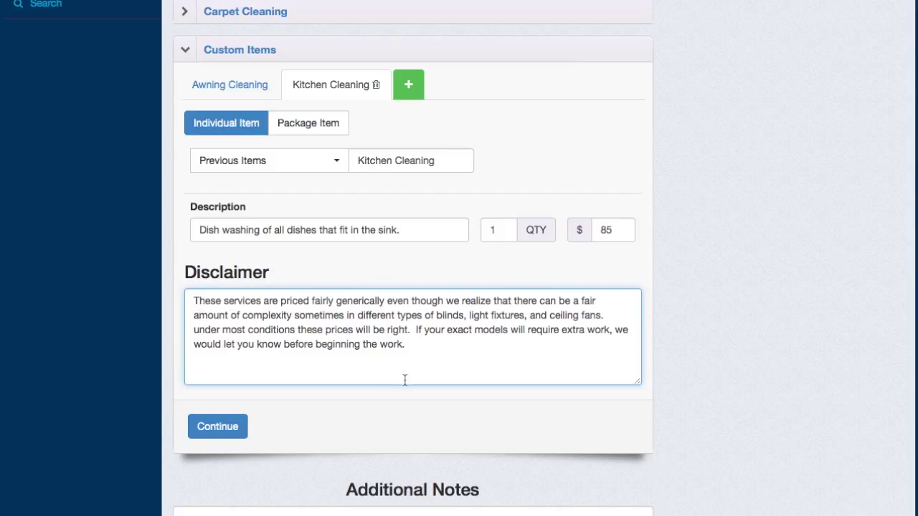
left_click(230, 89)
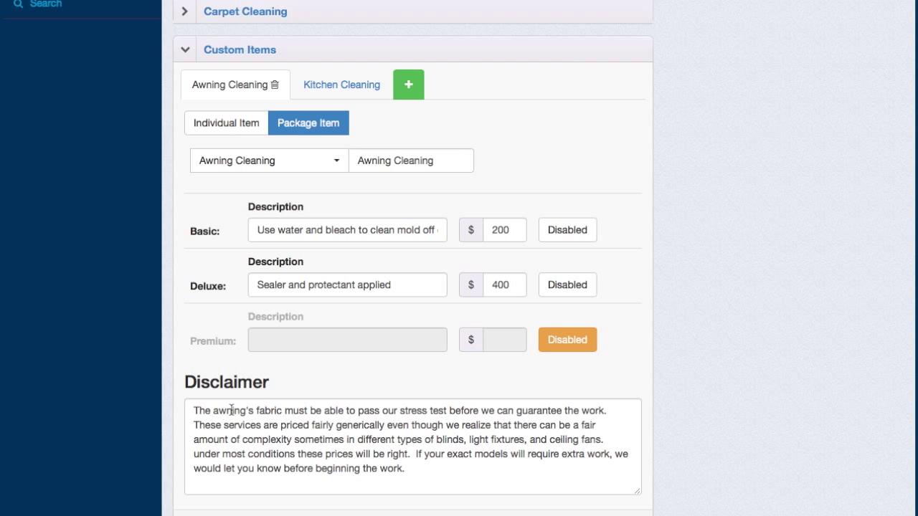
Complete the Custom Items section and add the additional note "This customer is very picky... please get their approval before leaving.".
left_click(332, 85)
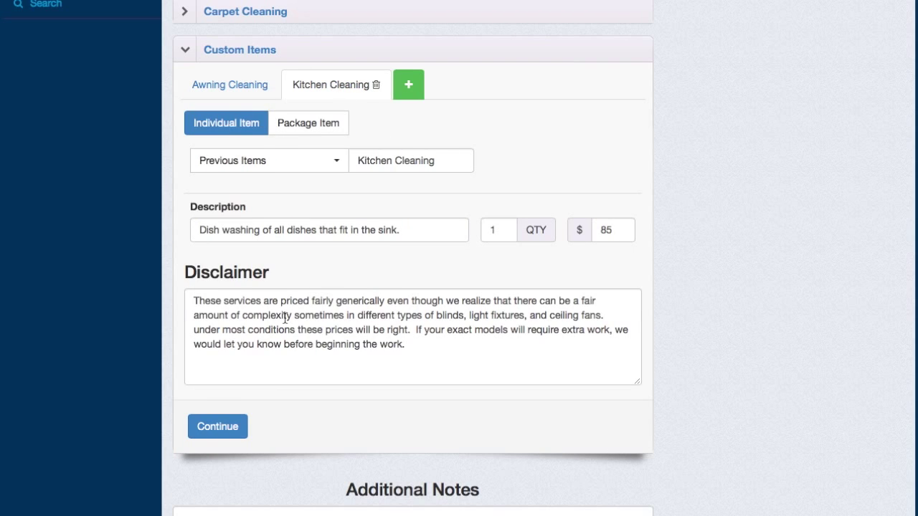
left_click(219, 429)
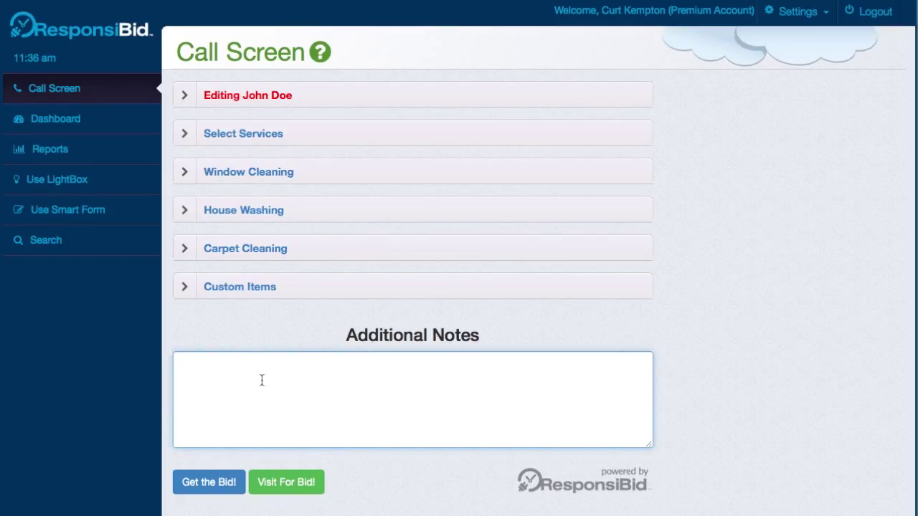
type("T")
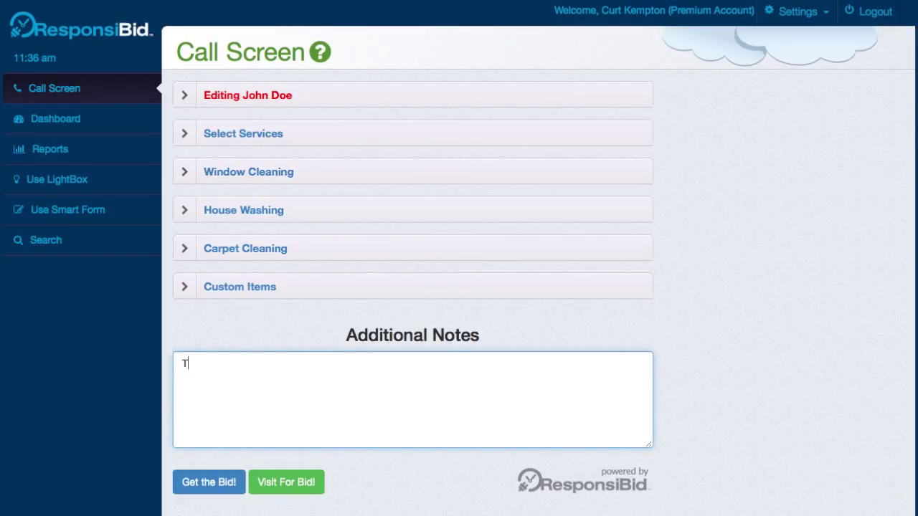
type("his customer is")
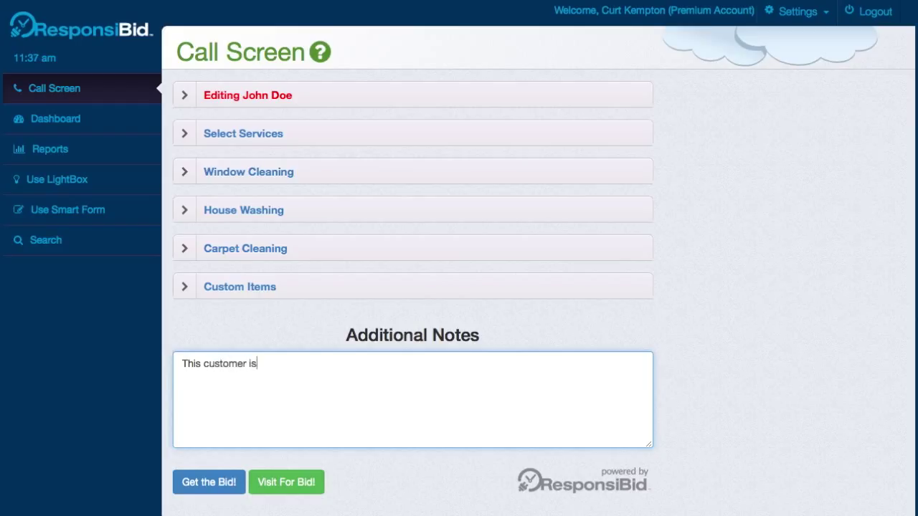
type(" very picky... please ge")
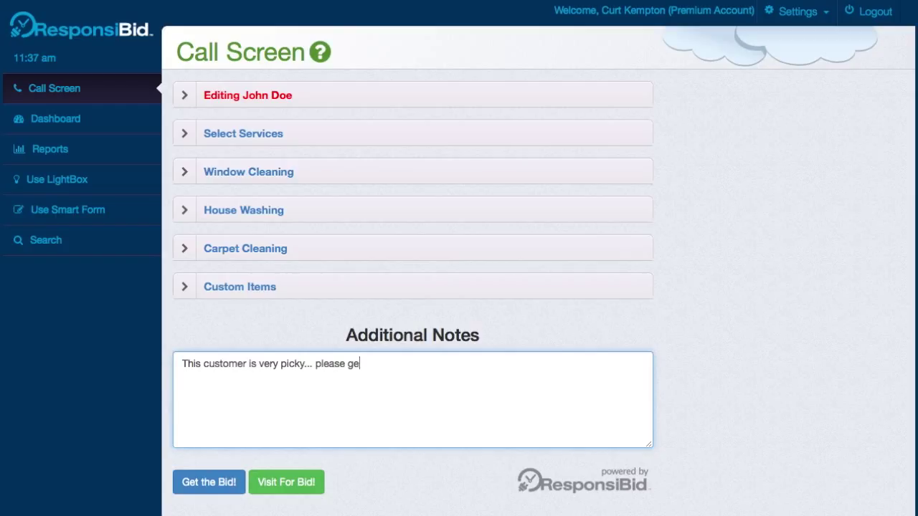
type("t their approval bef")
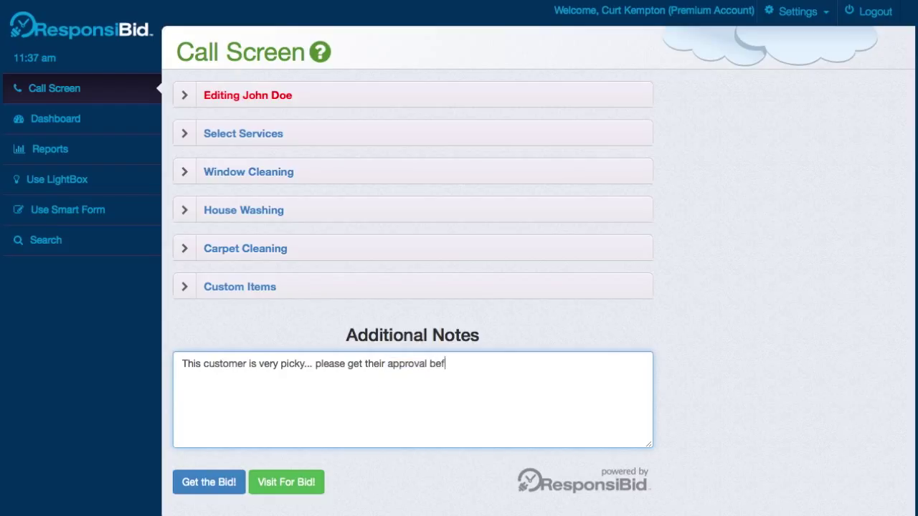
type("ore leaving.")
Get the bid and agree to correspondence with the customer via email.
left_click(228, 483)
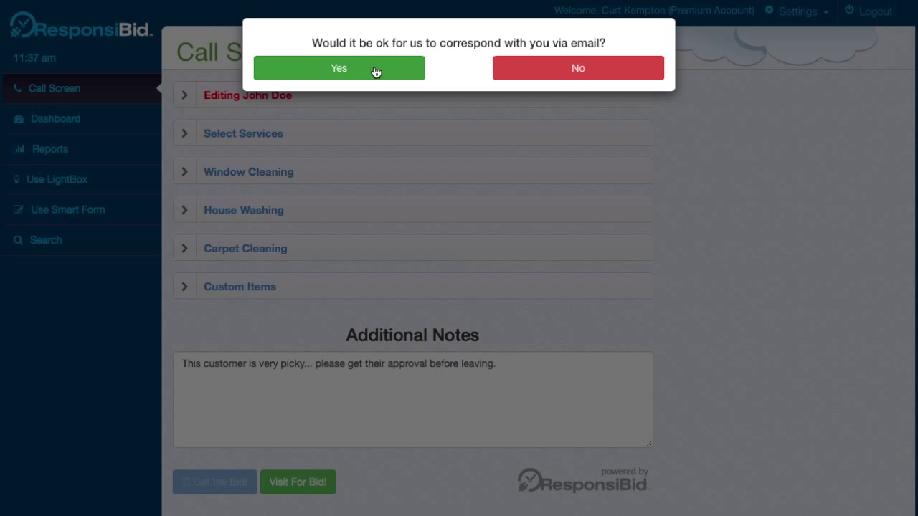
left_click(375, 69)
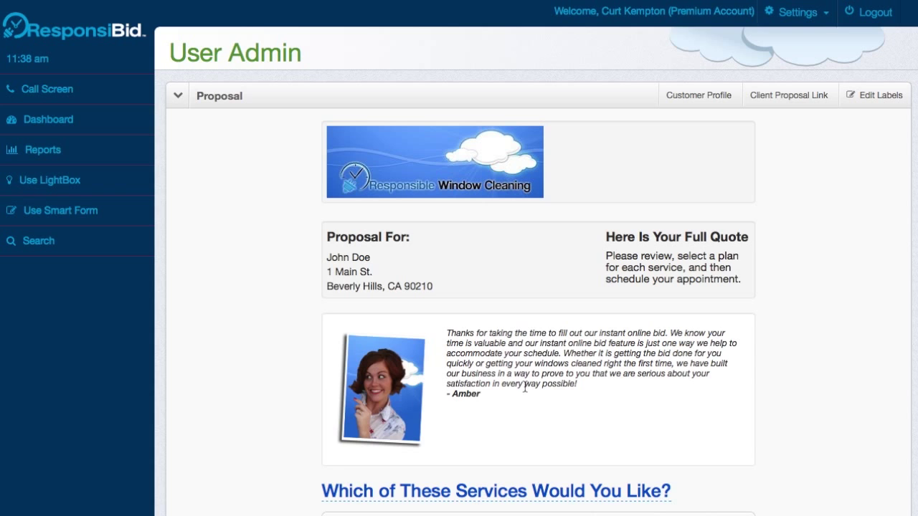
Review the packages and prices of every service in the generated proposal and open the customer profile.
scroll(525, 387, "down", 5)
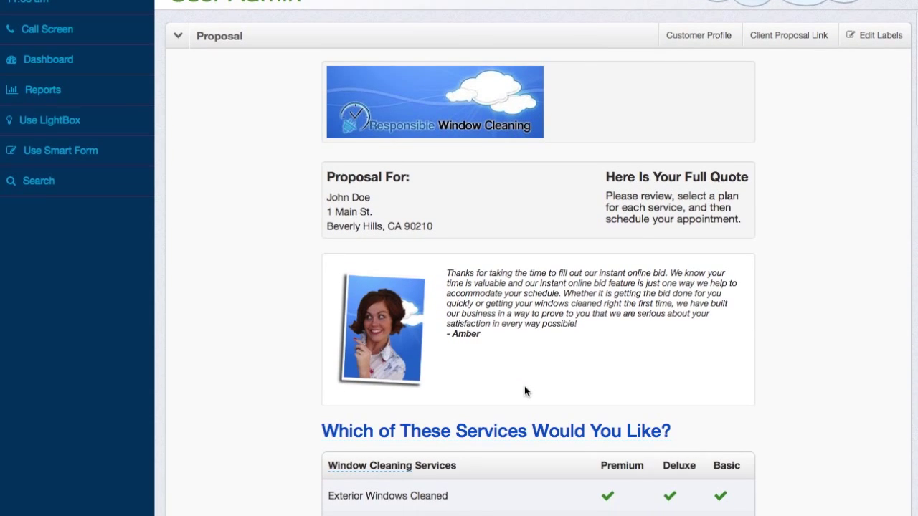
scroll(524, 387, "down", 4)
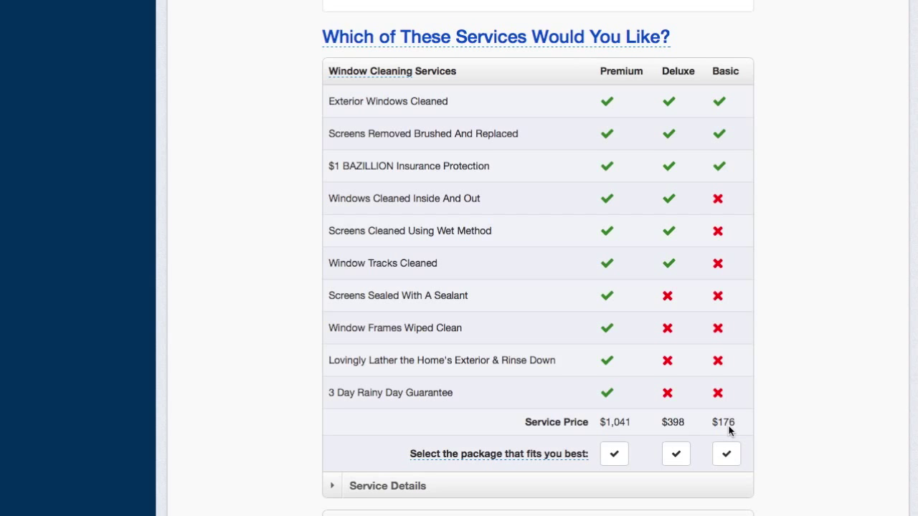
scroll(729, 429, "down", 4)
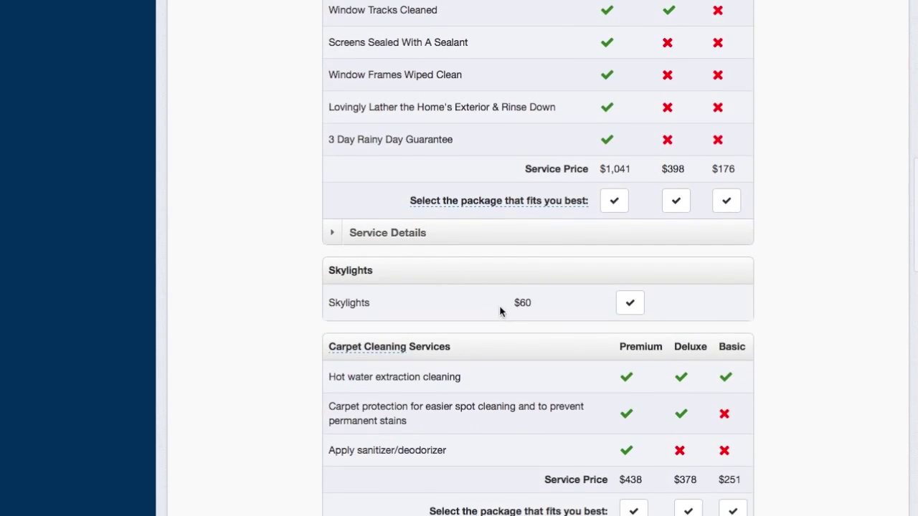
scroll(617, 369, "down", 1)
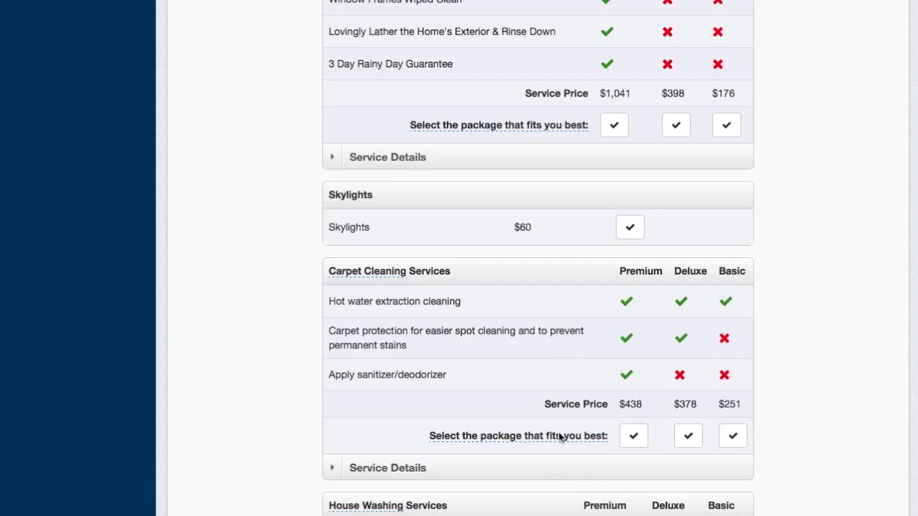
scroll(743, 325, "down", 5)
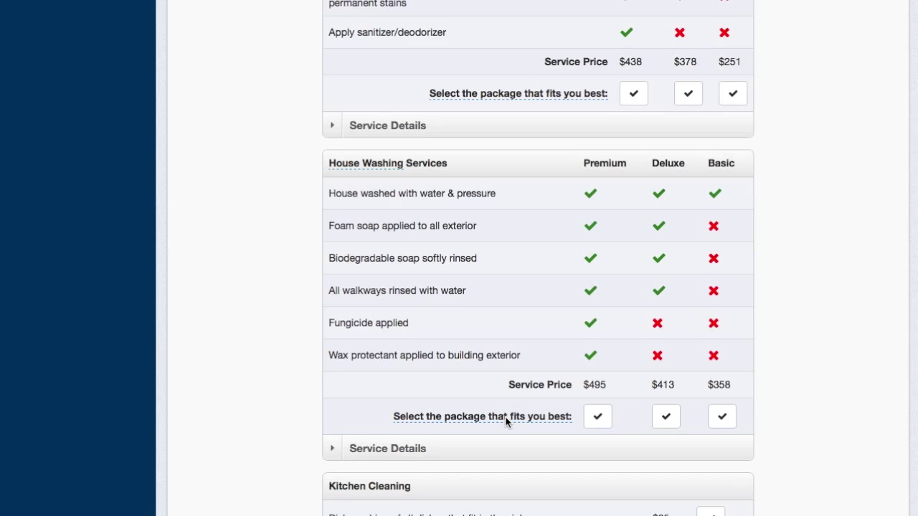
scroll(506, 420, "down", 3)
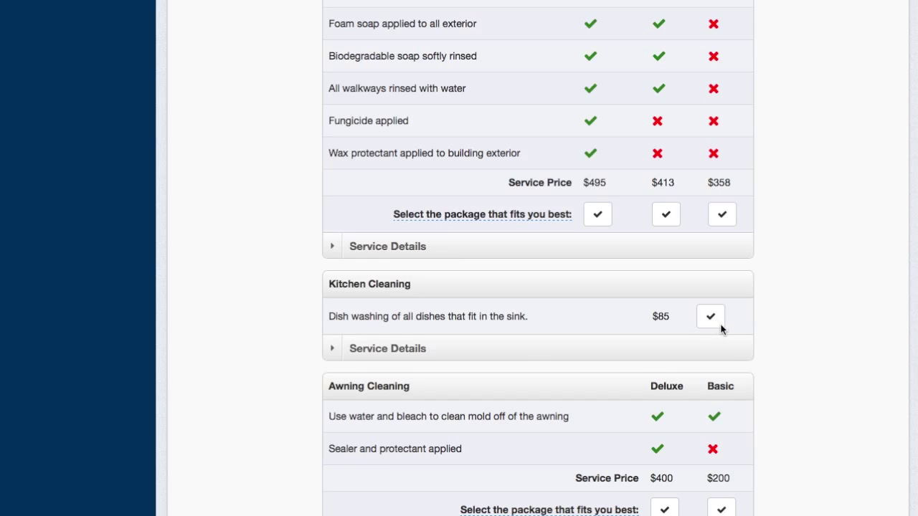
scroll(736, 344, "down", 1)
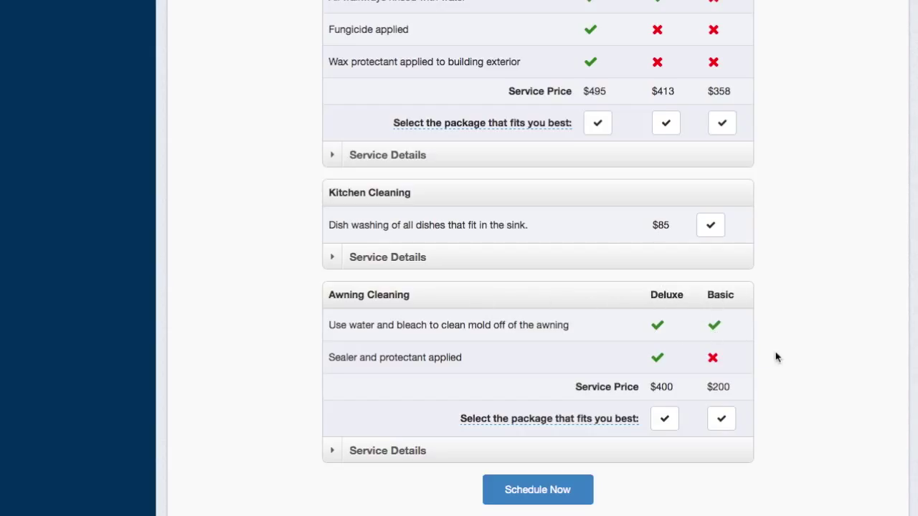
scroll(776, 357, "up", 3)
scroll(775, 357, "down", 4)
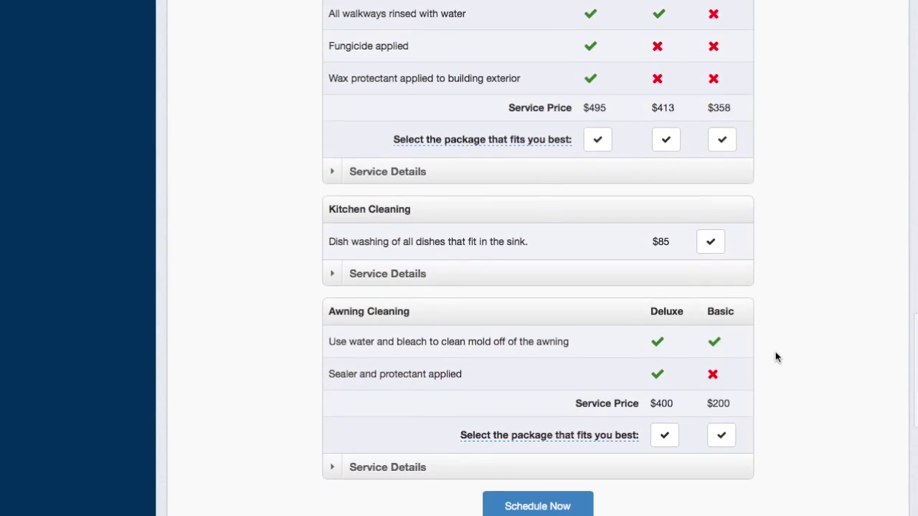
scroll(775, 358, "down", 2)
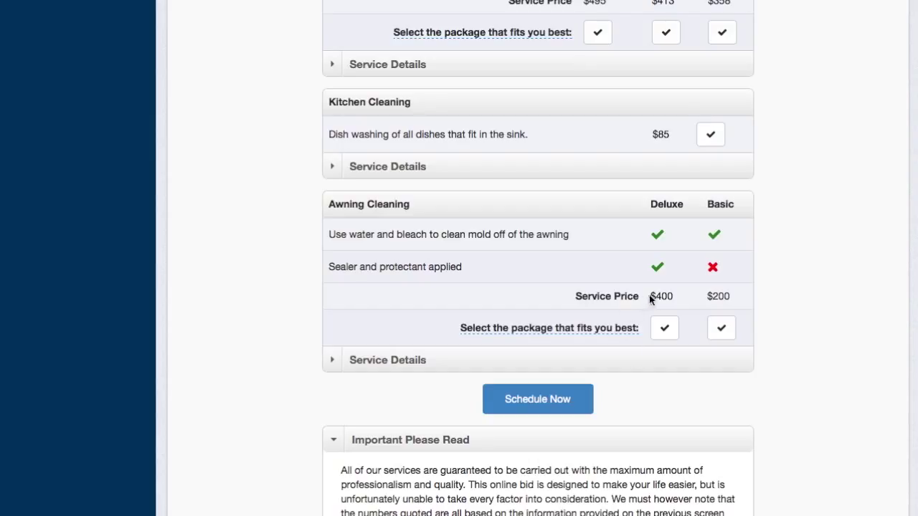
scroll(801, 283, "up", 10)
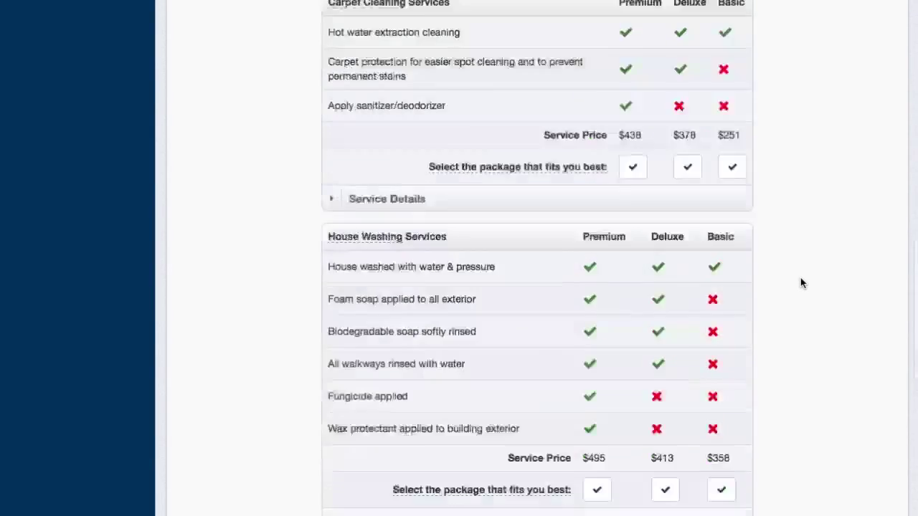
scroll(801, 282, "up", 7)
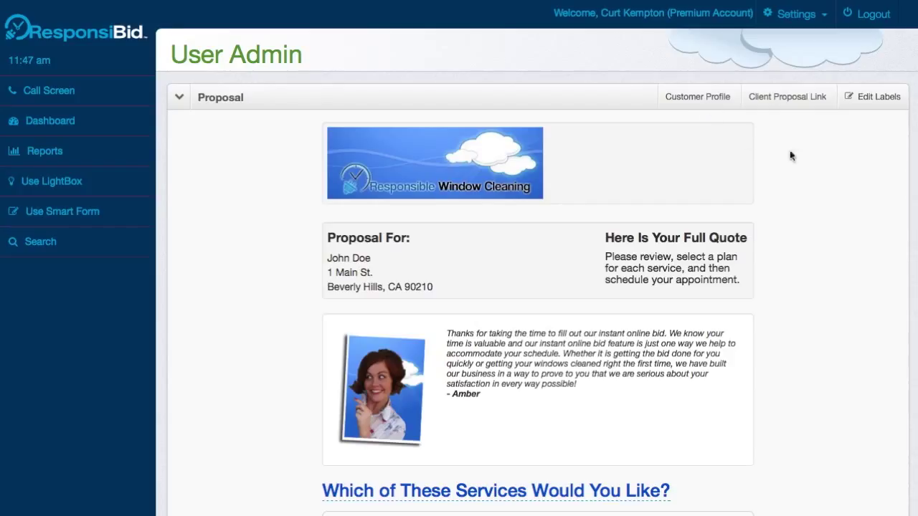
left_click(705, 101)
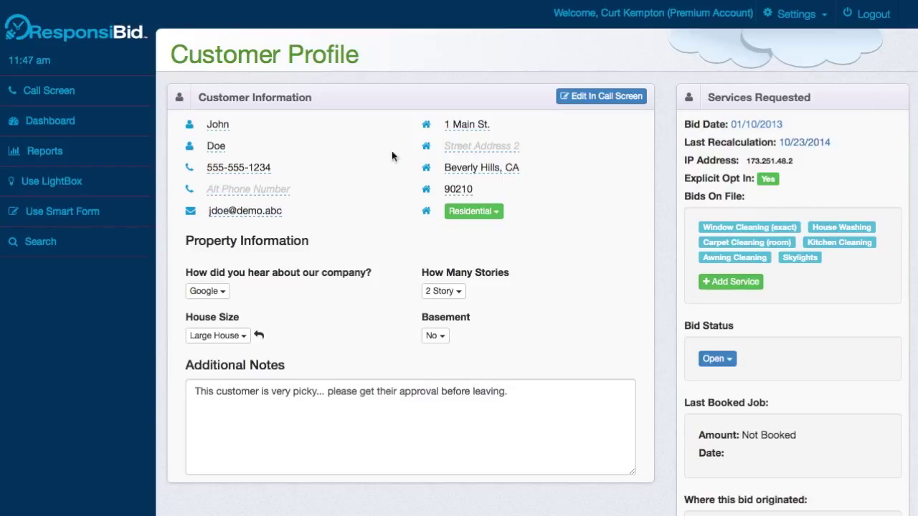
Show the dashboard's Bid History by Most Recent Activity and look through the listed bids.
left_click(54, 124)
left_click(188, 463)
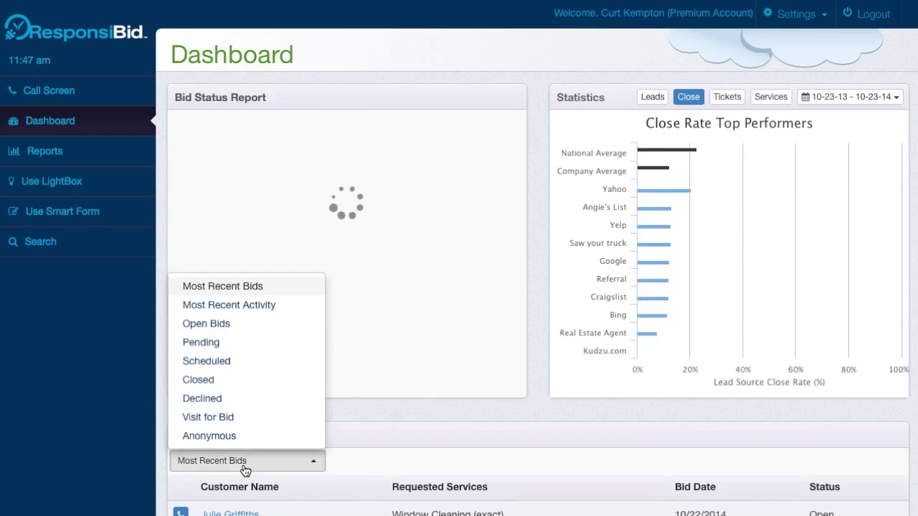
left_click(224, 305)
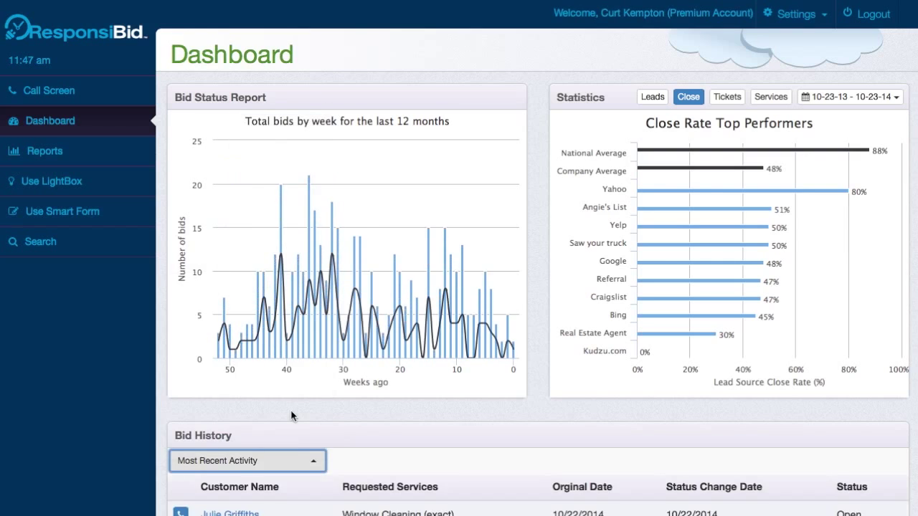
scroll(291, 412, "down", 2)
scroll(291, 412, "down", 2)
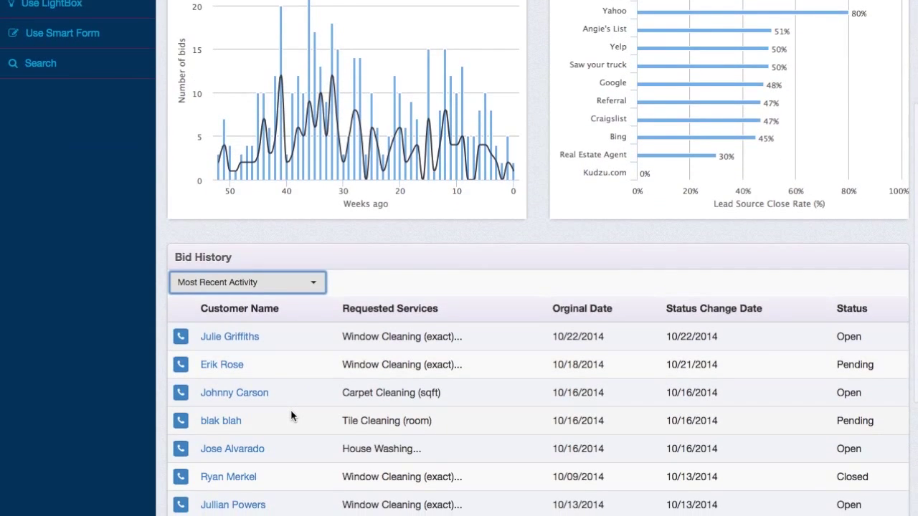
scroll(291, 414, "down", 3)
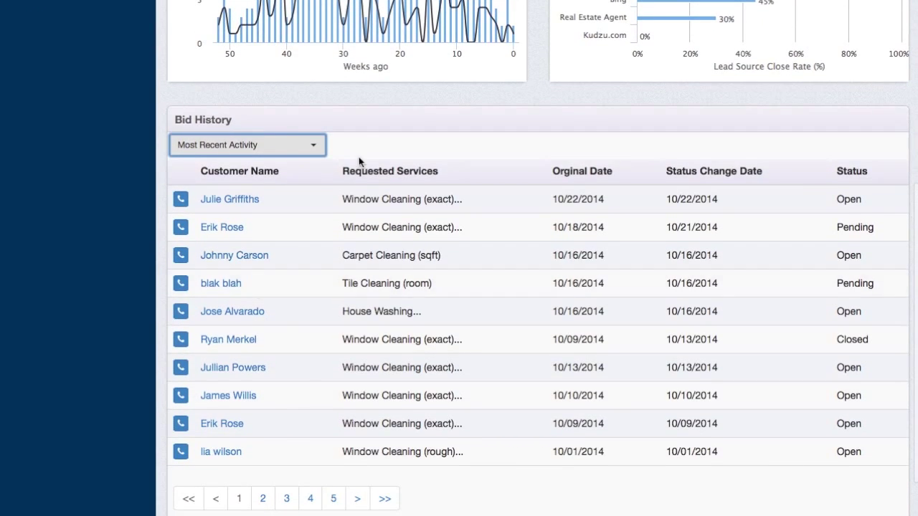
scroll(360, 161, "up", 7)
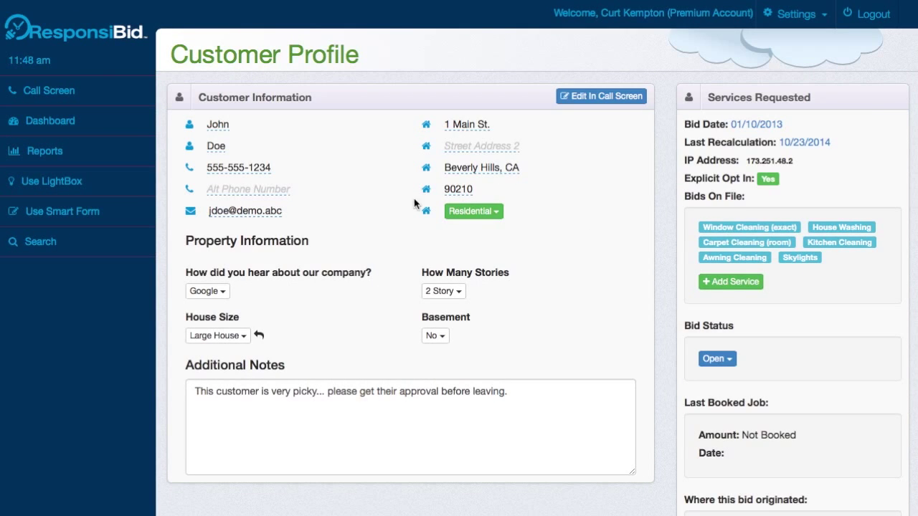
Examine the window cleaning packages and prices in the customer's earlier proposal and return to the customer profile.
scroll(569, 399, "down", 1)
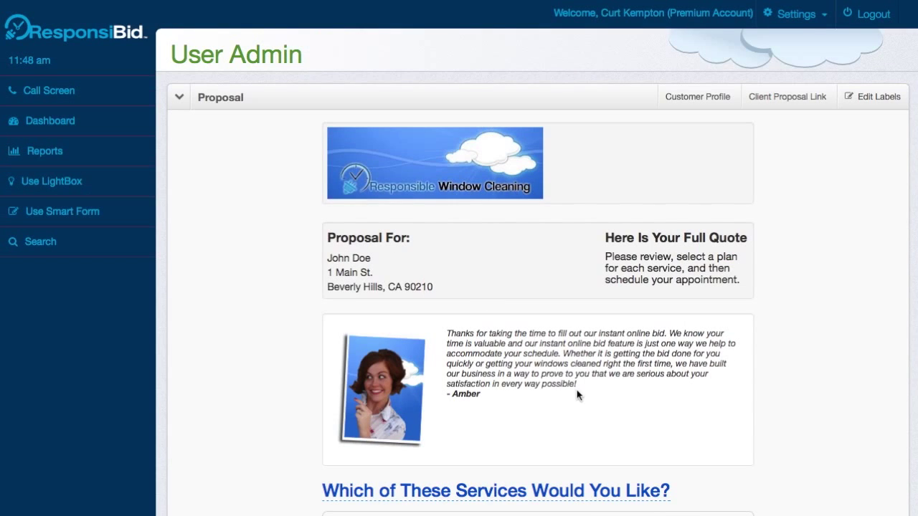
scroll(576, 395, "down", 5)
scroll(576, 331, "down", 7)
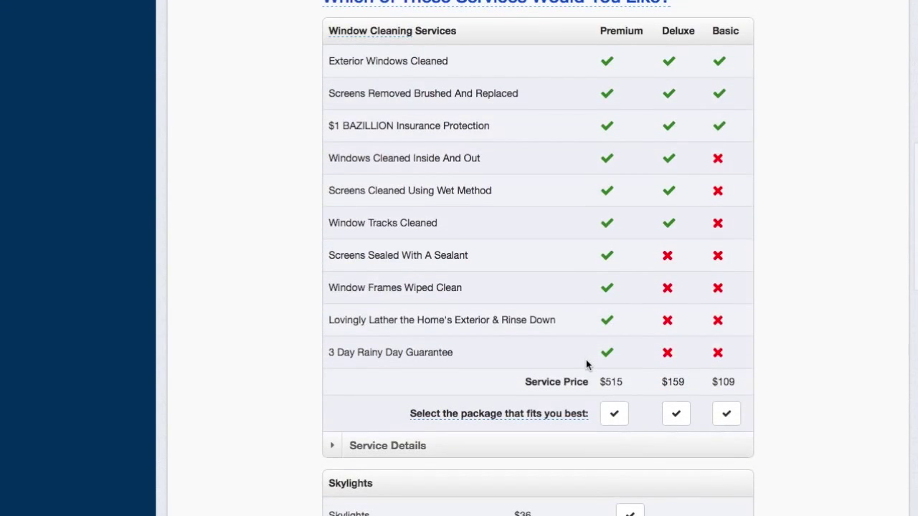
scroll(582, 307, "up", 2)
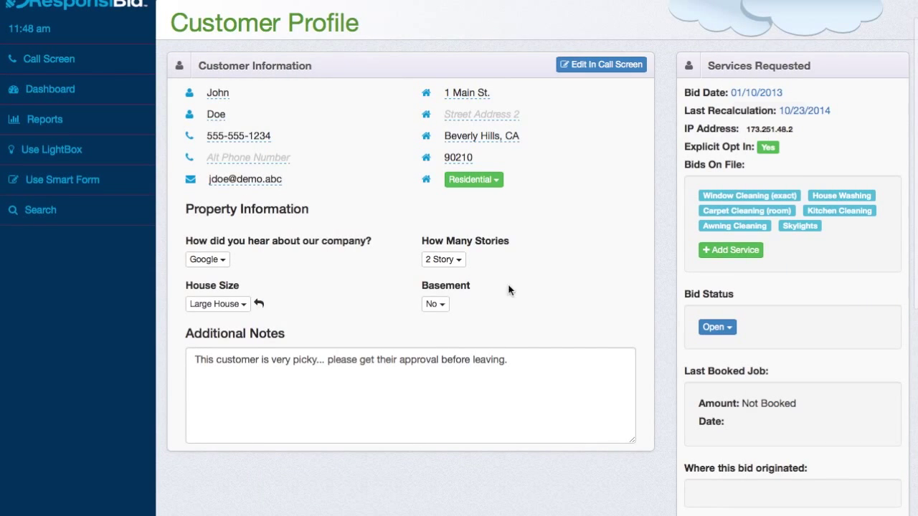
Expand the profile's Window Cleaning section and compare the Regular Panes count with its previous value.
scroll(504, 297, "down", 7)
left_click(334, 320)
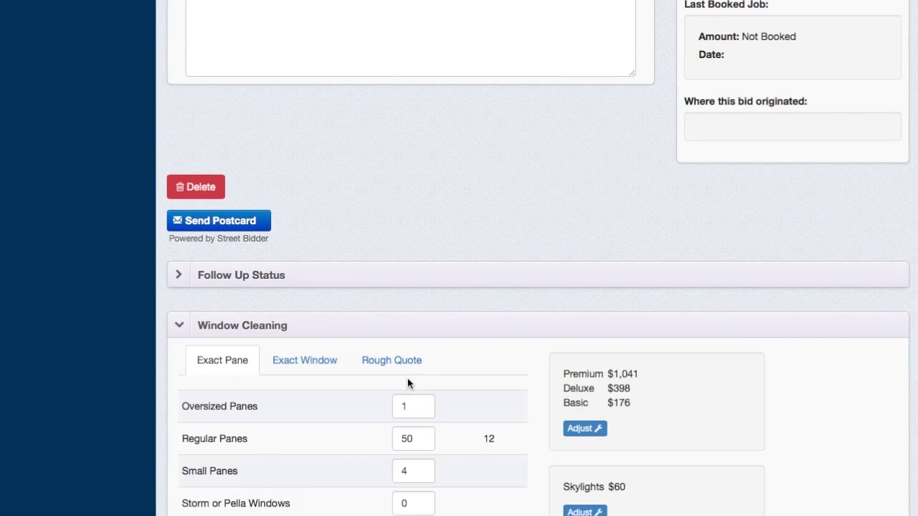
scroll(406, 381, "down", 1)
left_click_drag(474, 355, 506, 355)
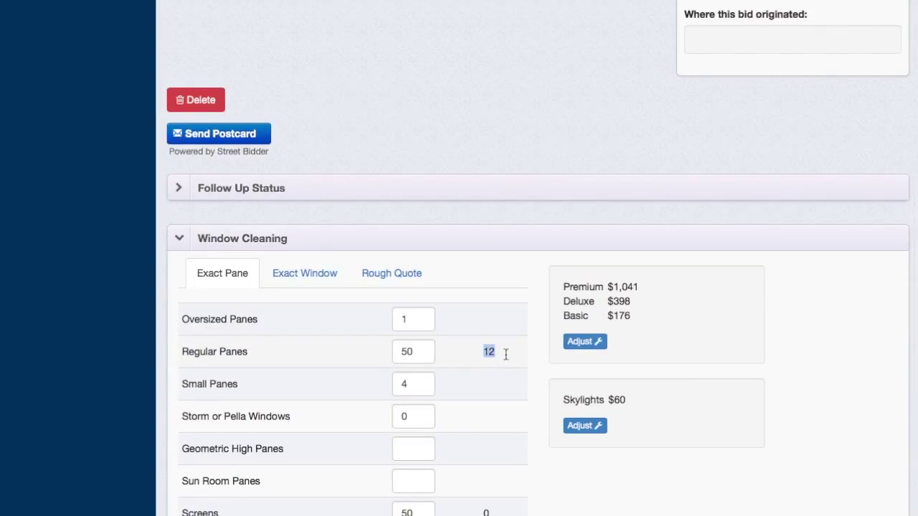
left_click(416, 351)
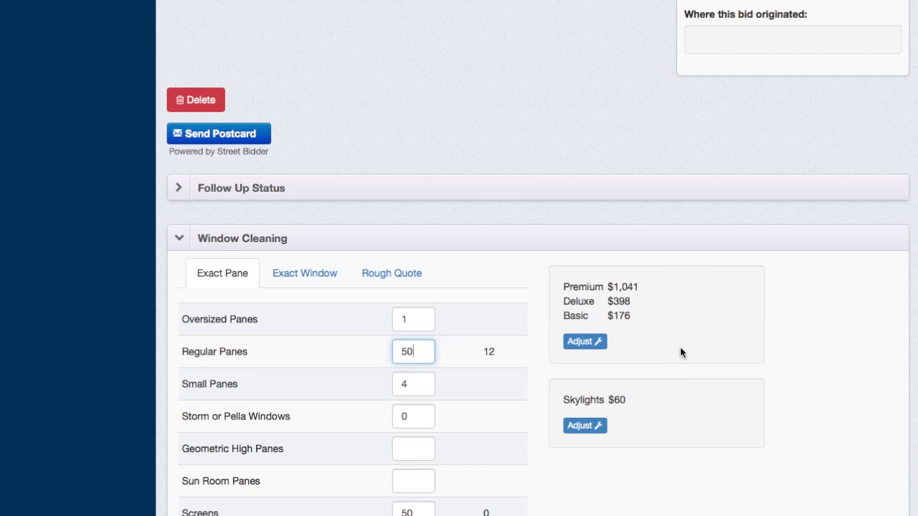
scroll(648, 195, "up", 8)
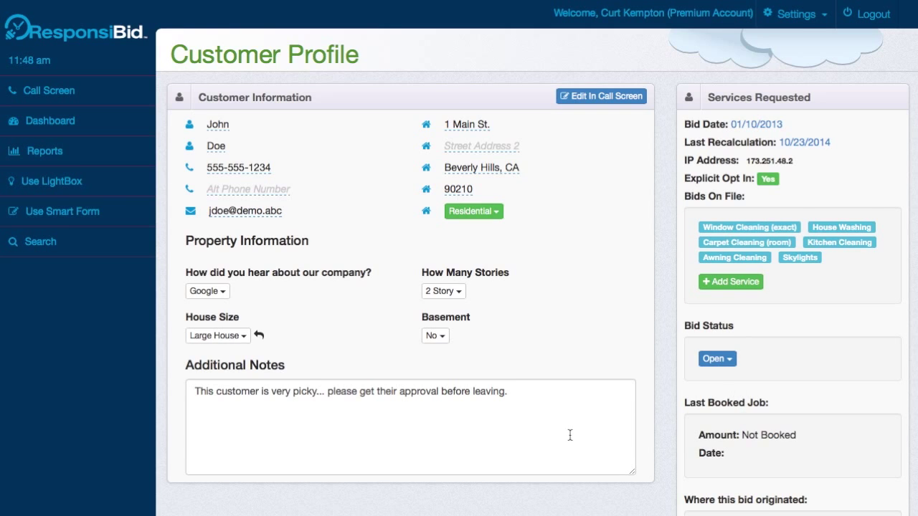
Expand the Follow Up Status section on the customer profile and examine the follow-up email schedule.
scroll(570, 438, "down", 4)
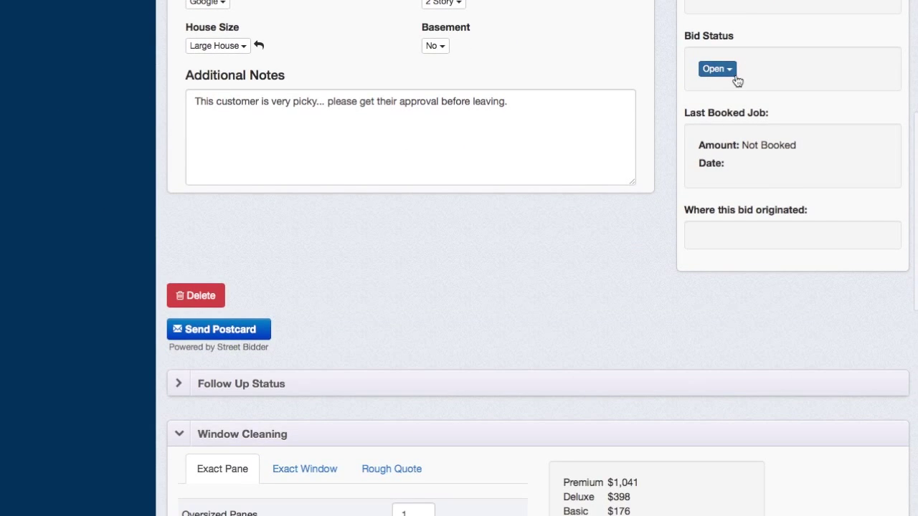
scroll(590, 259, "up", 1)
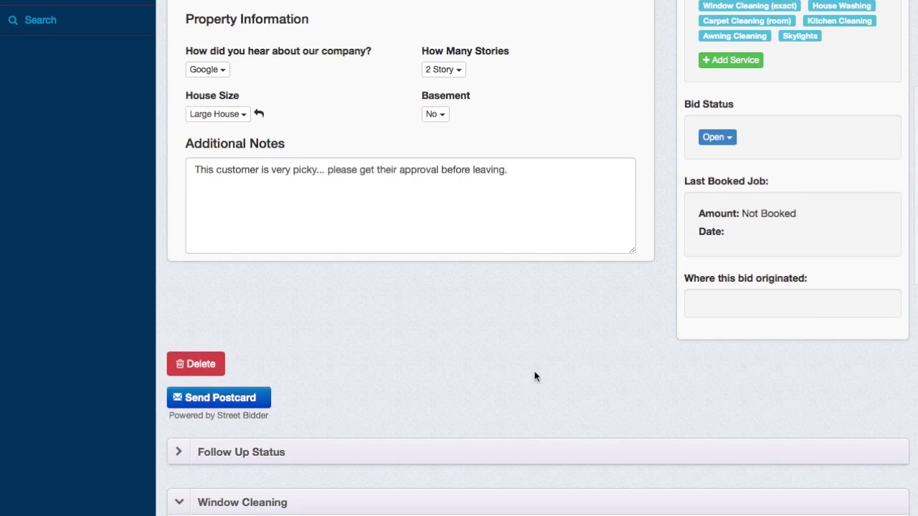
left_click(425, 454)
scroll(426, 454, "down", 3)
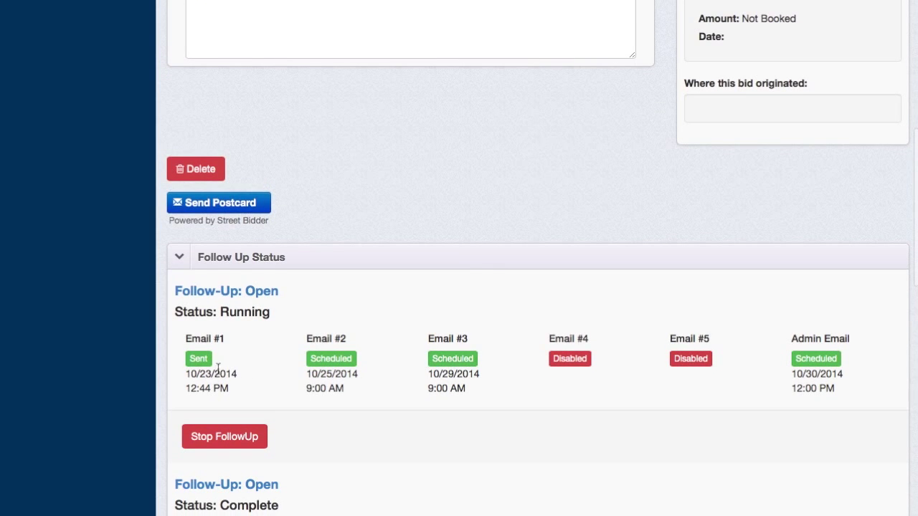
Set the customer's Bid Status to Scheduled on the customer profile.
scroll(261, 423, "down", 1)
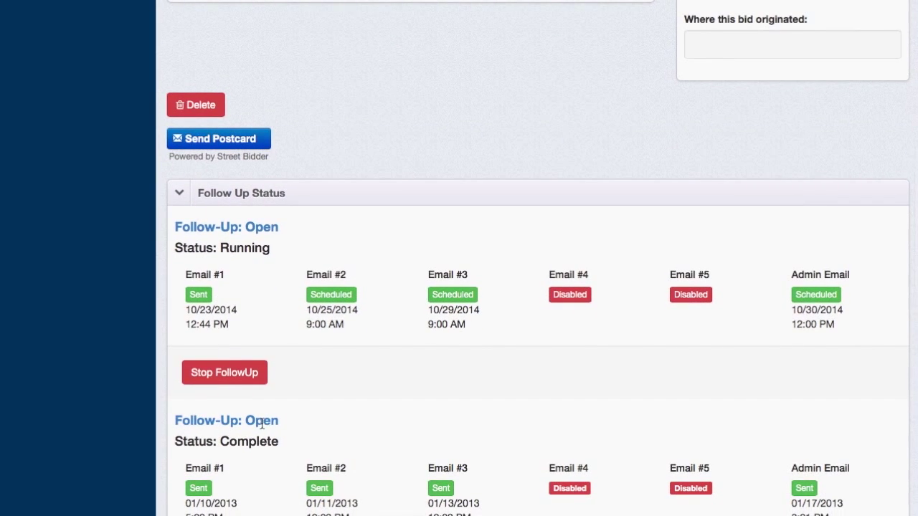
scroll(216, 441, "down", 1)
scroll(217, 444, "up", 1)
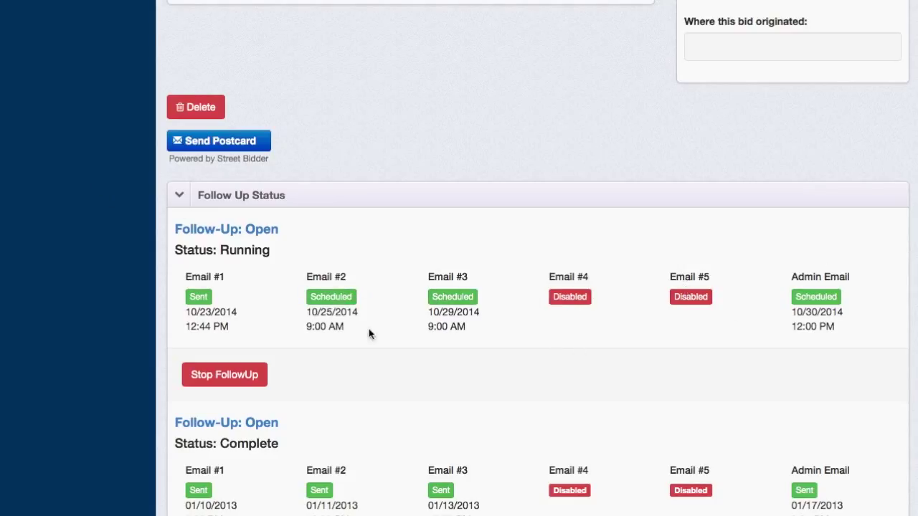
scroll(487, 194, "up", 4)
scroll(487, 194, "up", 4)
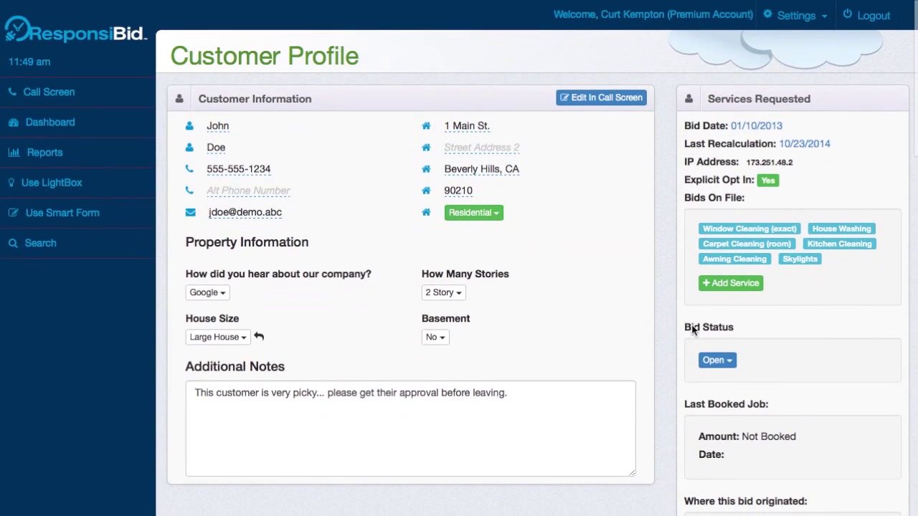
left_click(723, 360)
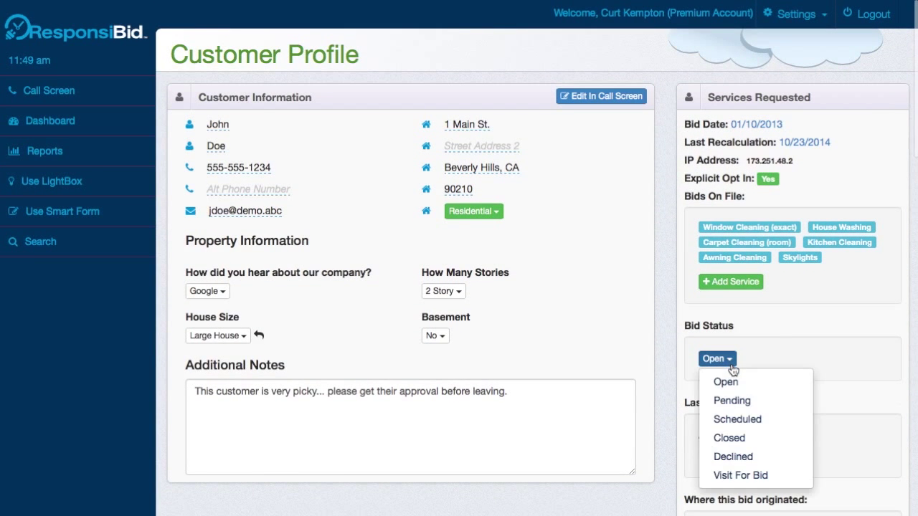
left_click(732, 421)
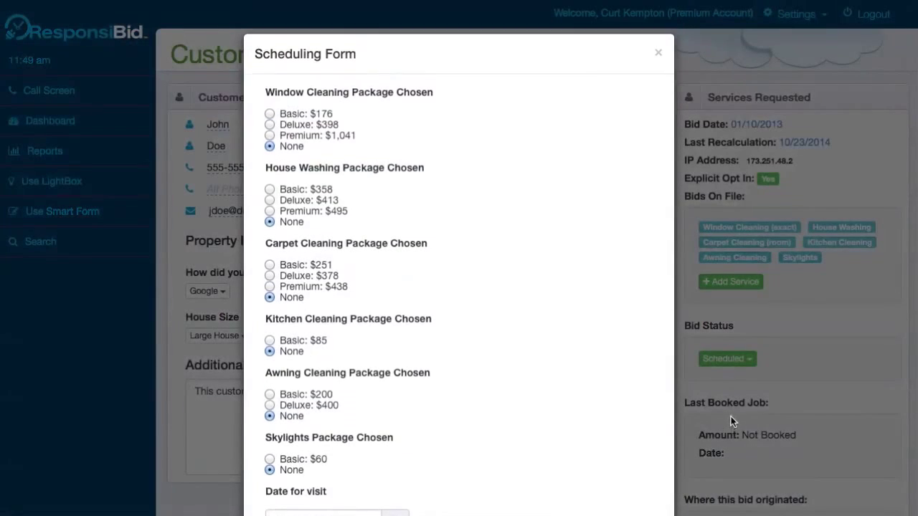
Choose the Deluxe window cleaning package and the Basic packages for house washing, carpet cleaning and awning cleaning.
left_click(270, 125)
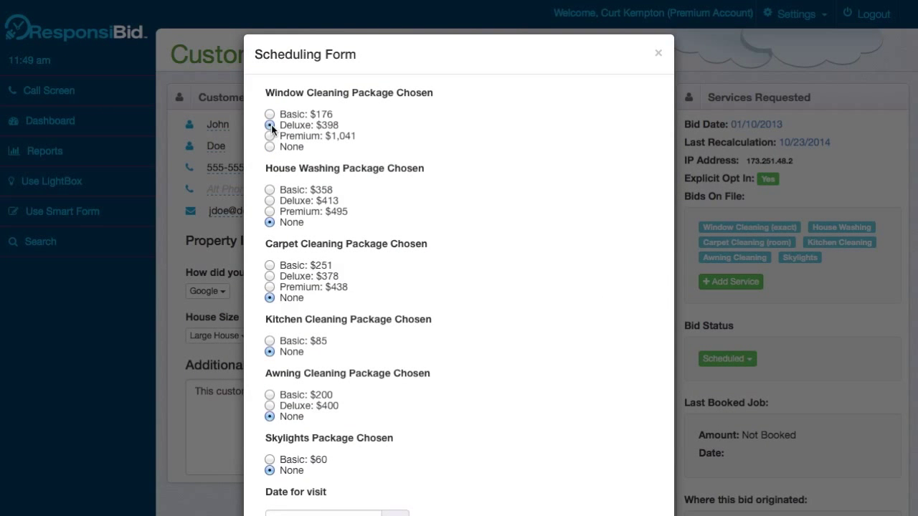
left_click(270, 189)
left_click(270, 266)
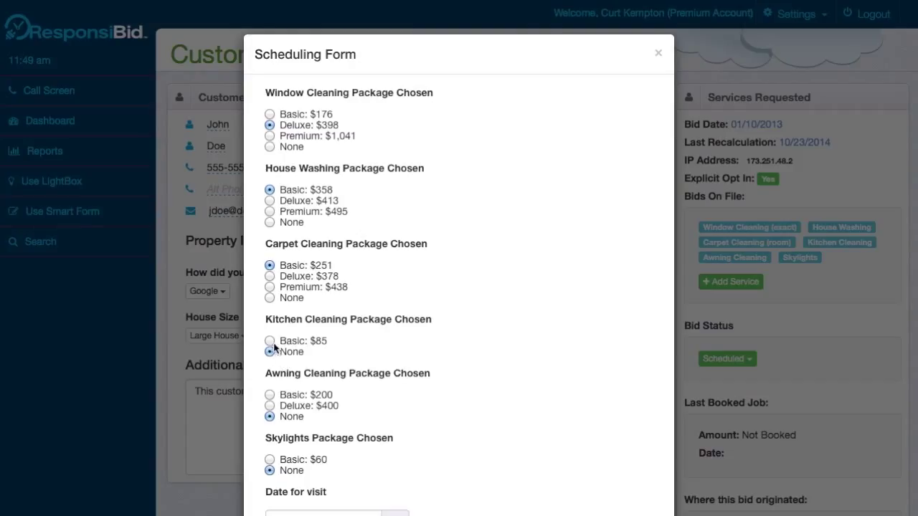
left_click(270, 395)
Set the visit date to October 28 2014 with arrival from 10:30 AM to 11:30 AM, and book the job.
scroll(304, 436, "down", 3)
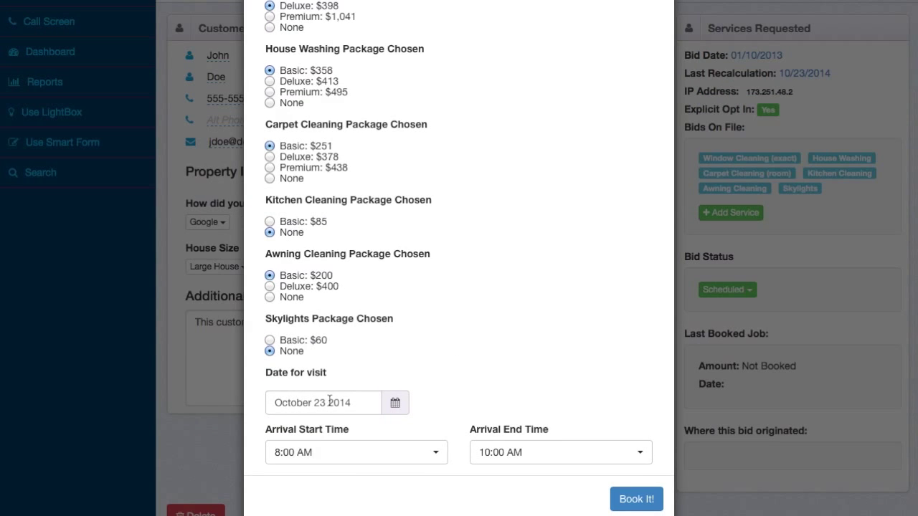
left_click(327, 404)
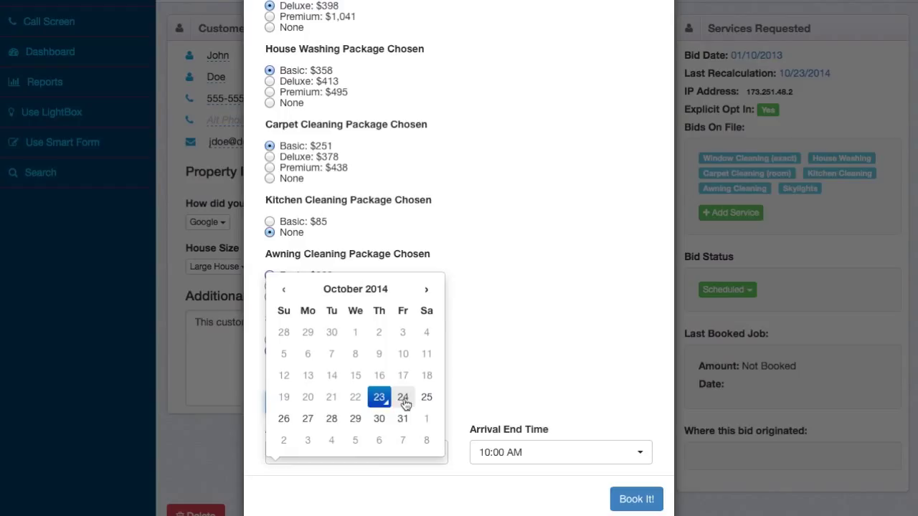
left_click(332, 419)
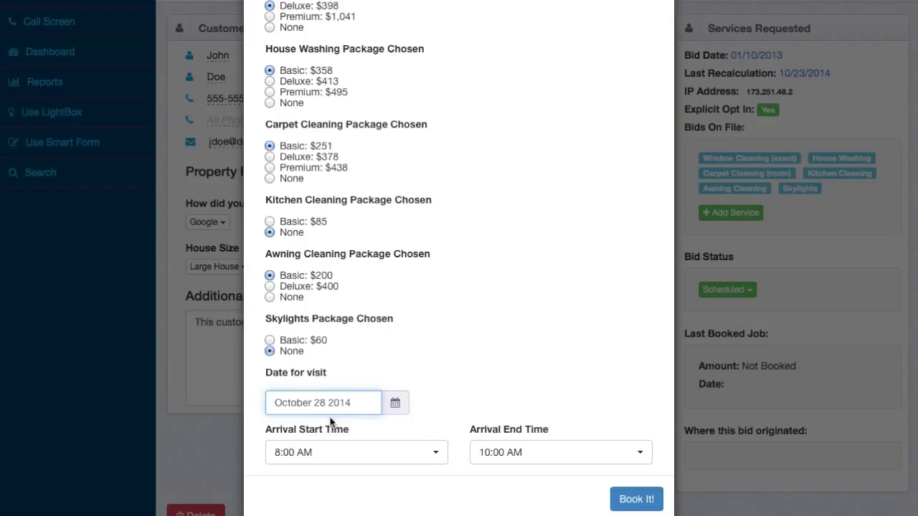
left_click(303, 450)
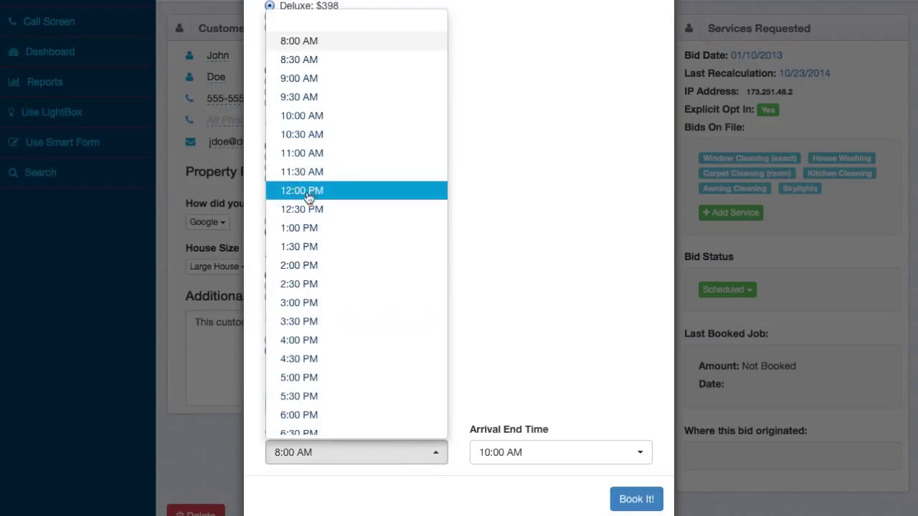
left_click(302, 135)
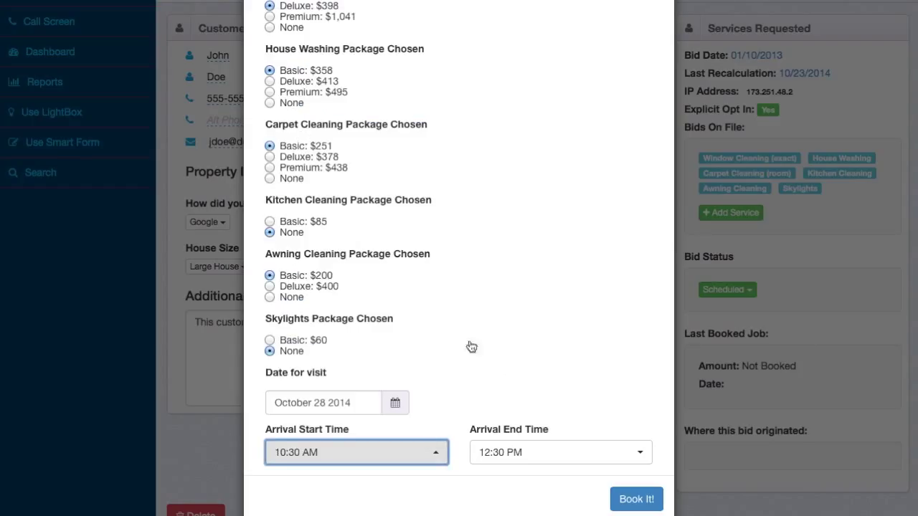
left_click(506, 459)
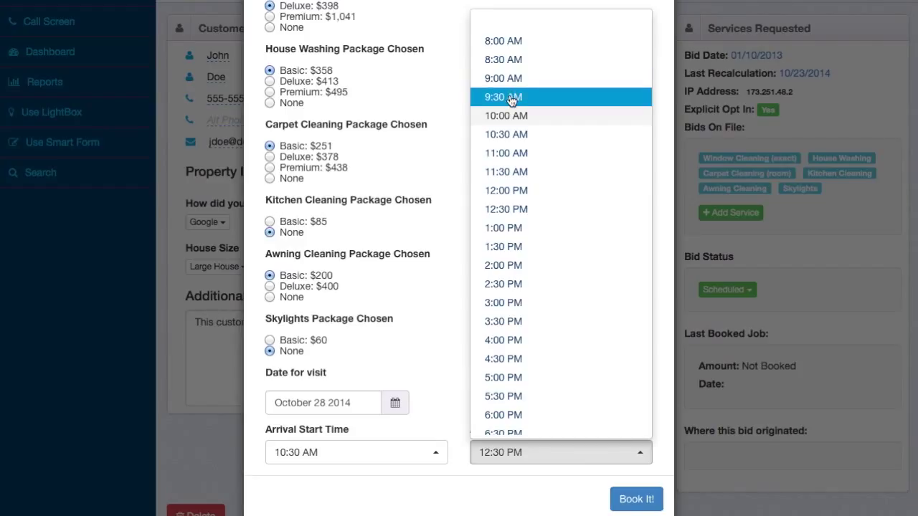
left_click(508, 173)
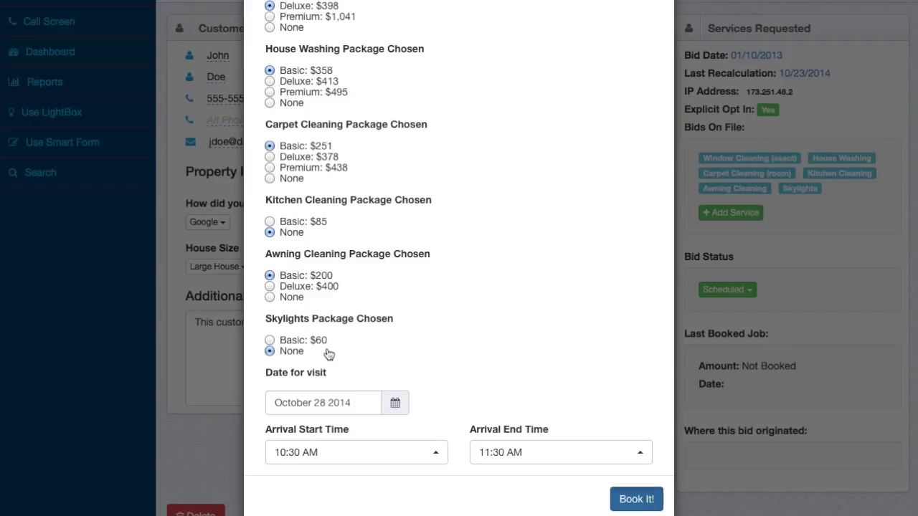
left_click(636, 499)
Examine the booked bids, the last booked job's amount and date, and the Scheduled follow-up's email schedule.
scroll(718, 292, "down", 5)
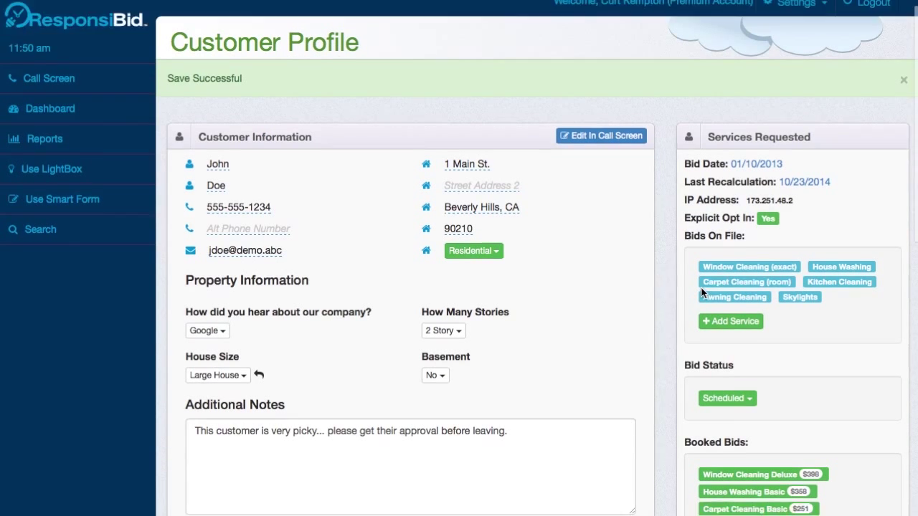
scroll(702, 290, "down", 3)
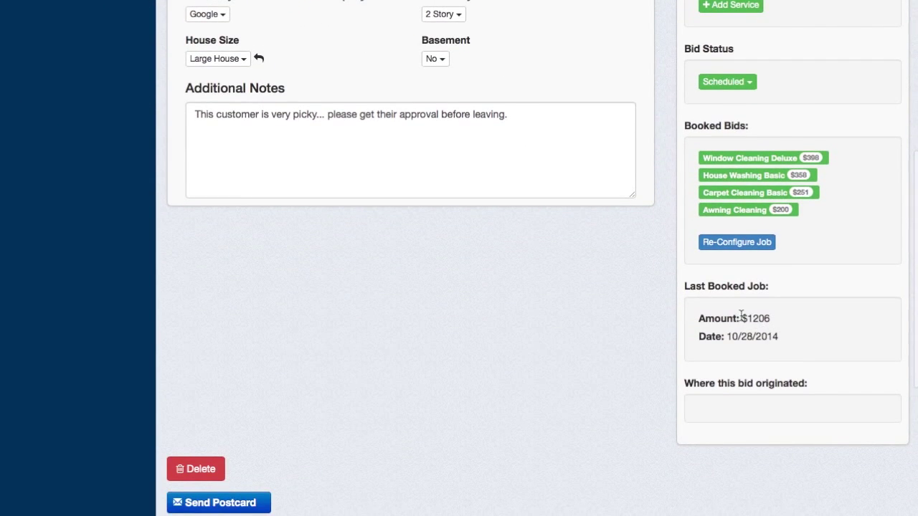
left_click_drag(742, 316, 785, 325)
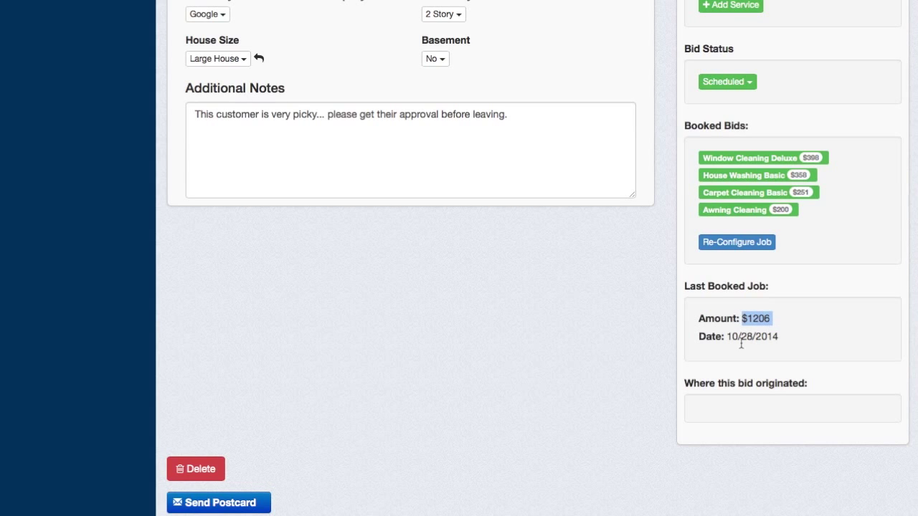
scroll(692, 368, "down", 4)
left_click(385, 374)
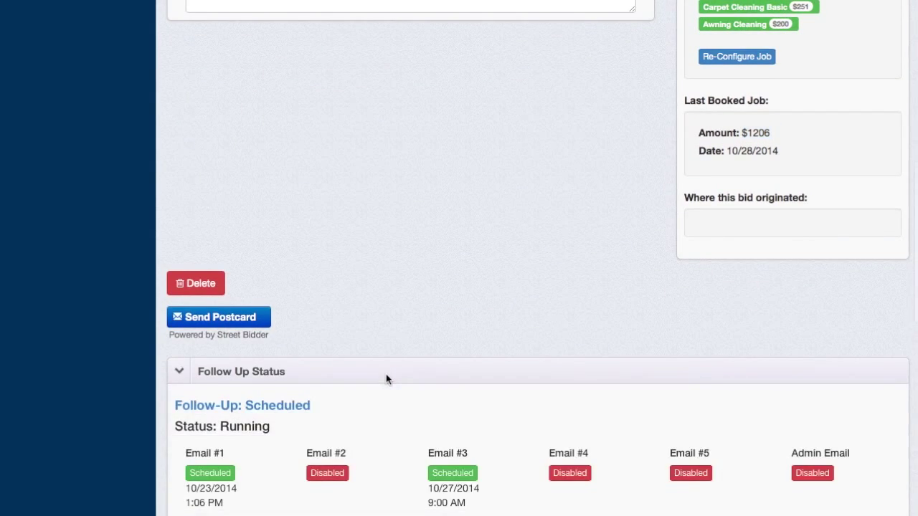
scroll(386, 373, "down", 2)
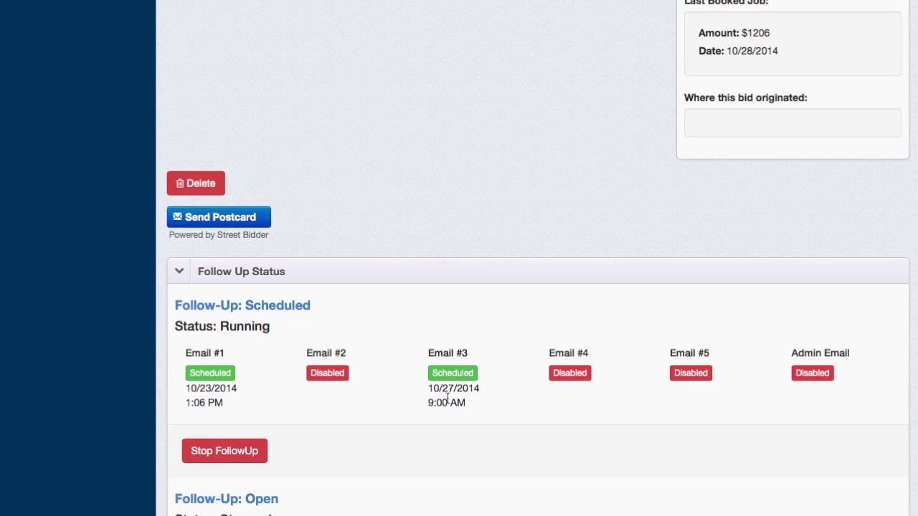
Open Email #1 of the Scheduled follow-up, read its message and trigger time options, and close it without saving.
left_click(211, 374)
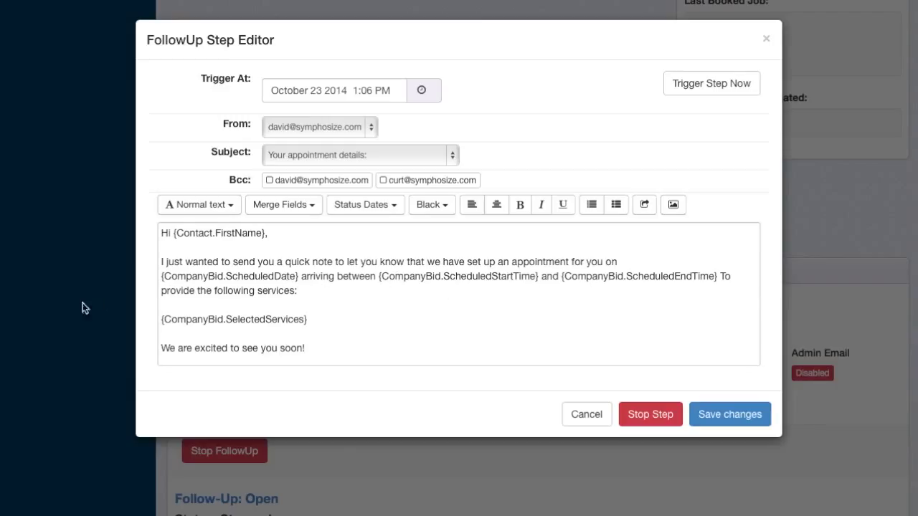
scroll(316, 324, "down", 4)
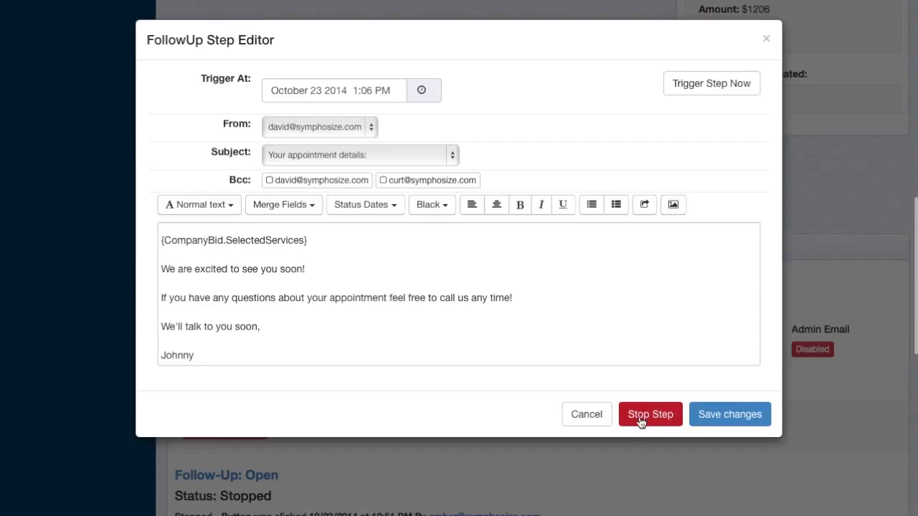
left_click(366, 100)
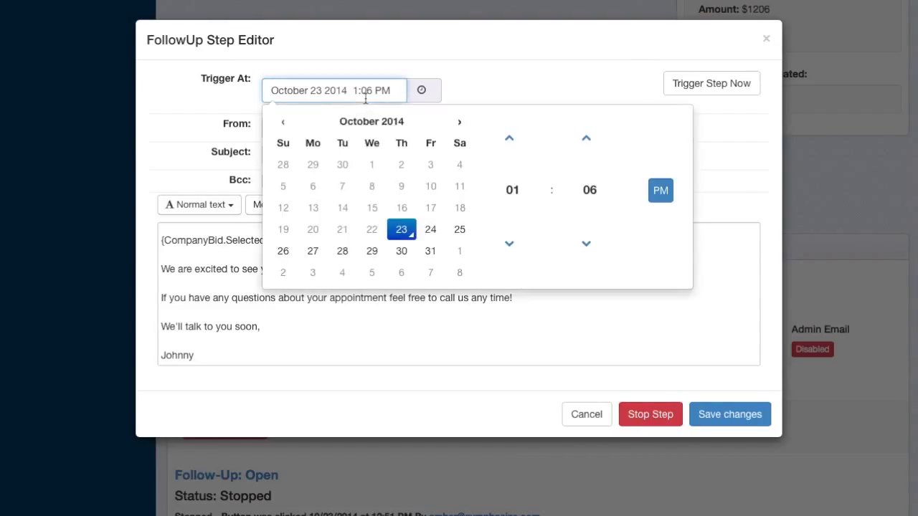
left_click(626, 75)
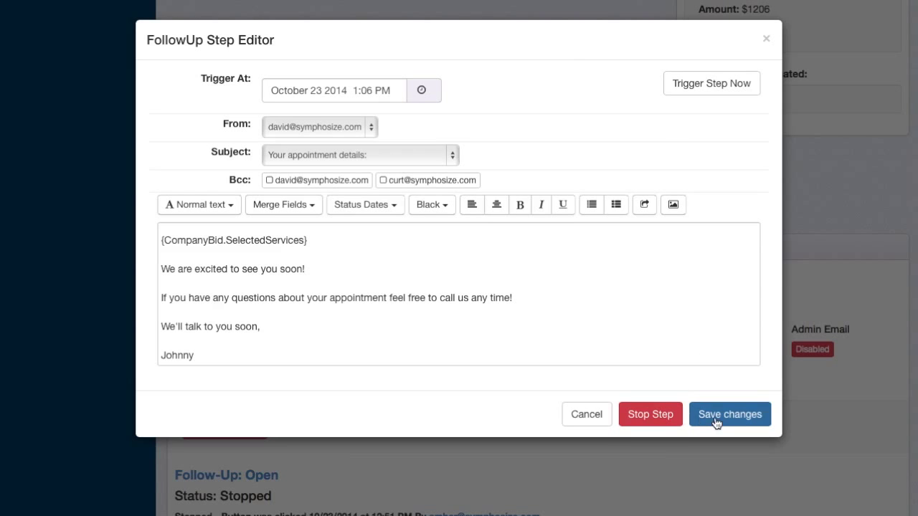
left_click(593, 417)
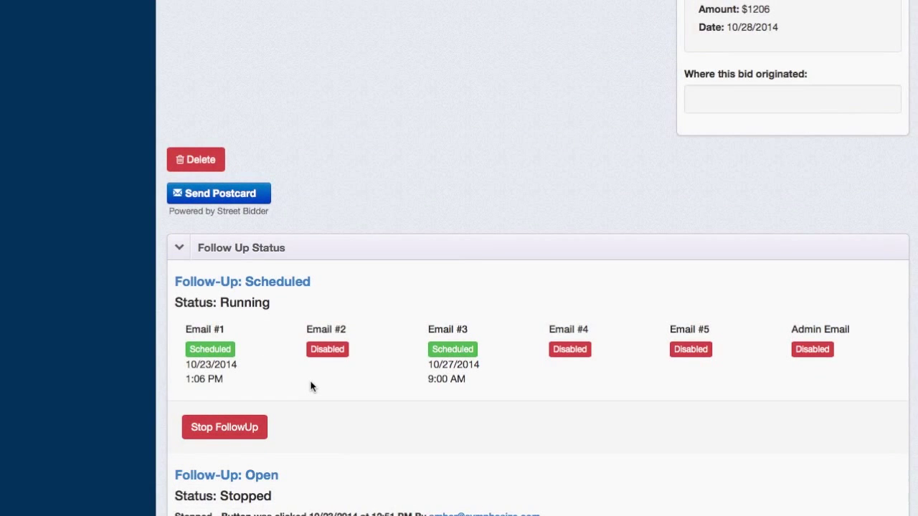
Look over the profile and view the available Bid Status options without changing the status.
scroll(311, 387, "up", 9)
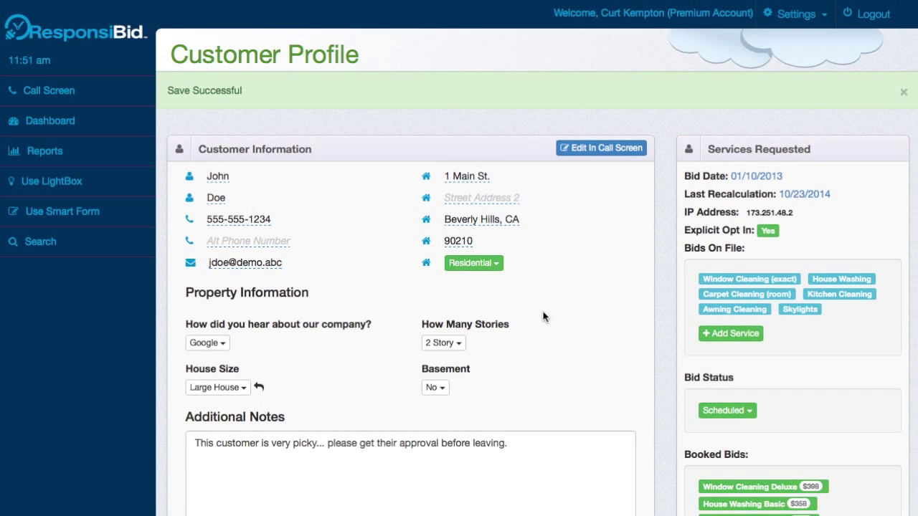
scroll(543, 316, "down", 3)
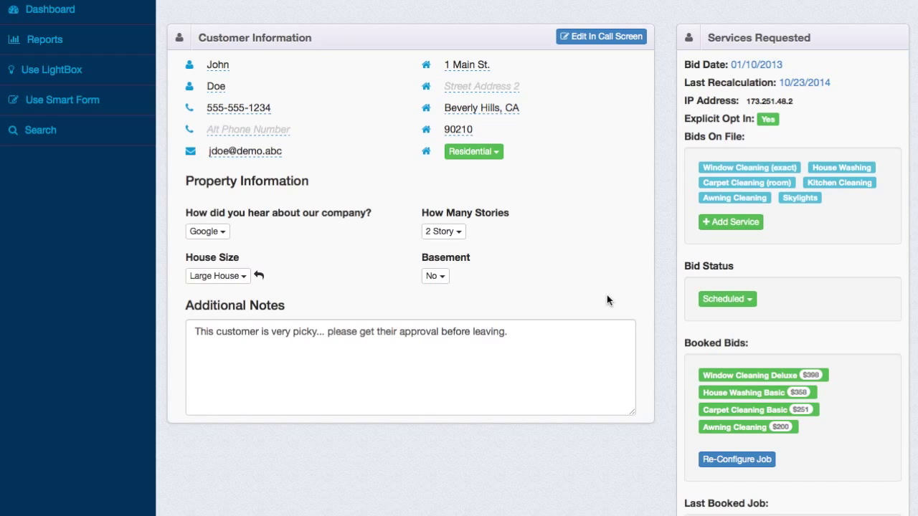
scroll(748, 351, "down", 3)
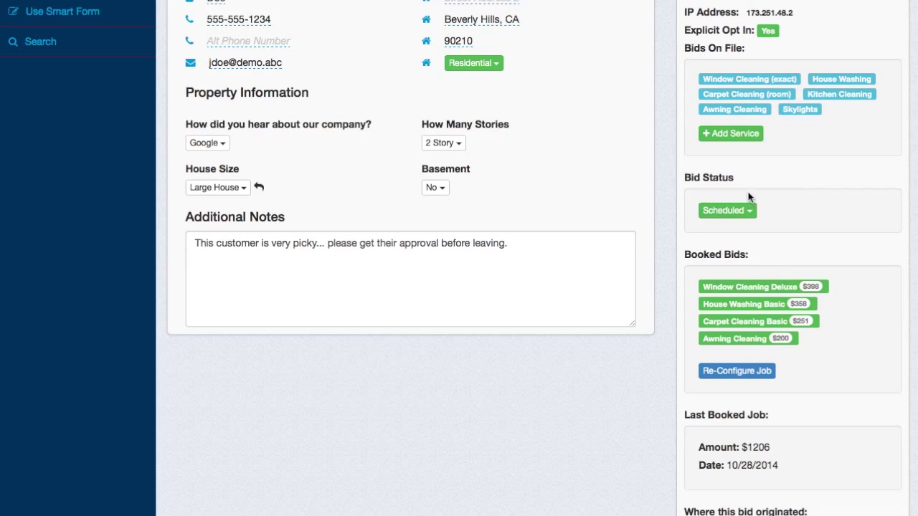
left_click(746, 210)
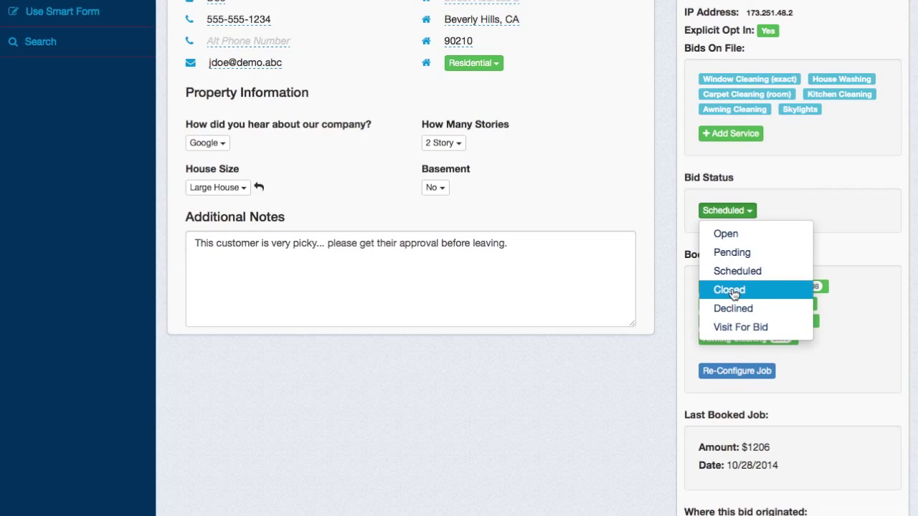
left_click(825, 195)
Review the Scheduled follow-up emails in the Follow Up Status section and return to the customer information.
scroll(513, 495, "down", 3)
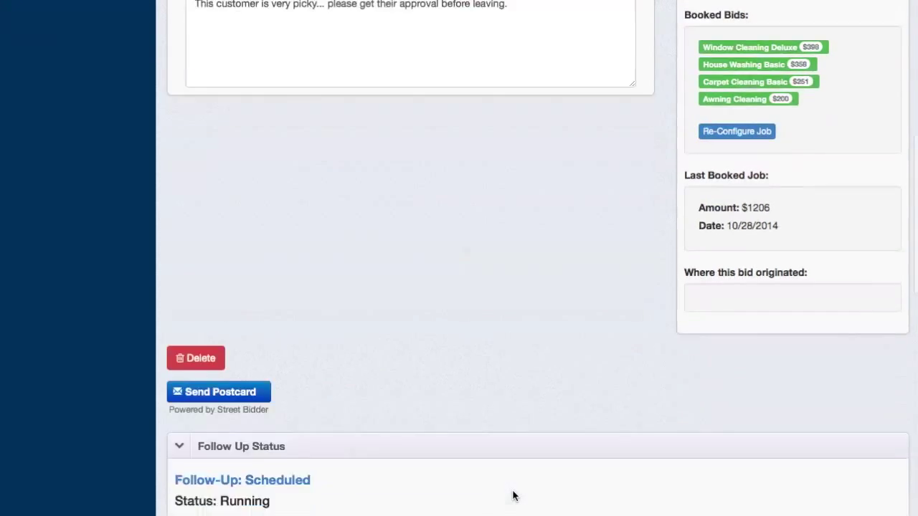
scroll(513, 494, "down", 1)
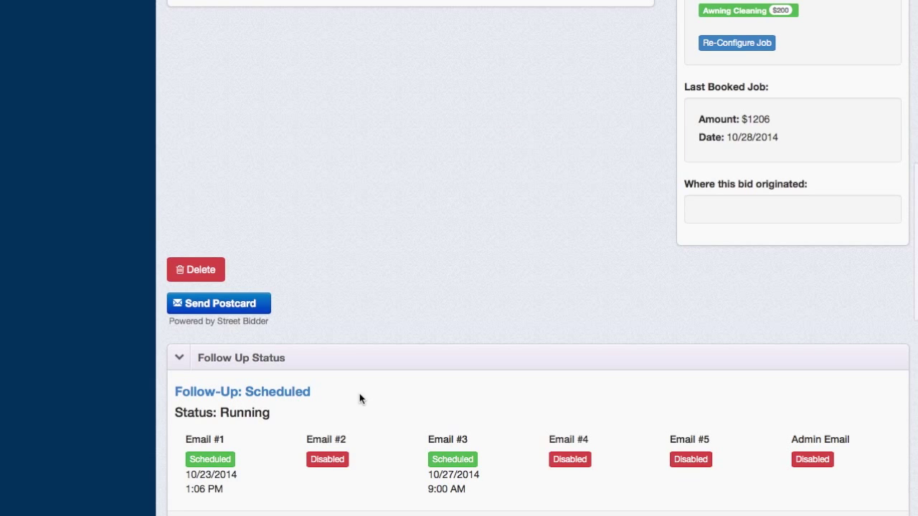
scroll(379, 328, "up", 3)
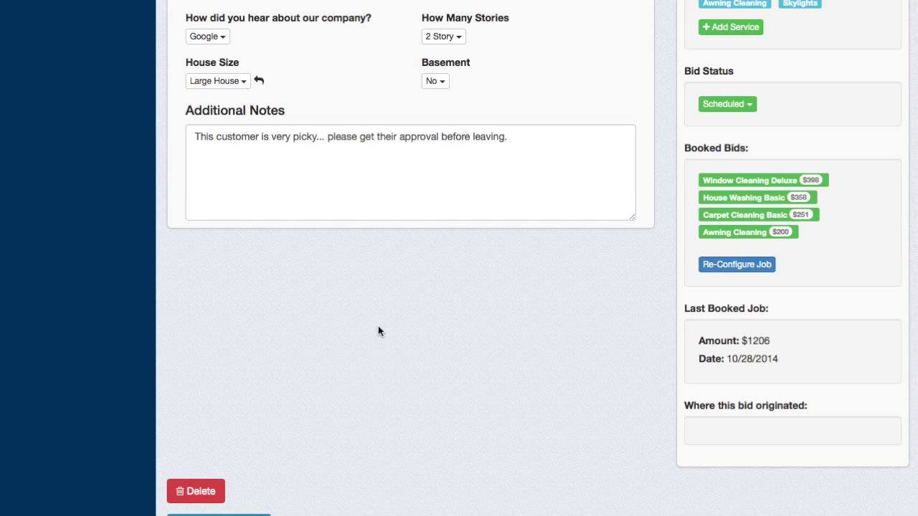
scroll(379, 331, "up", 2)
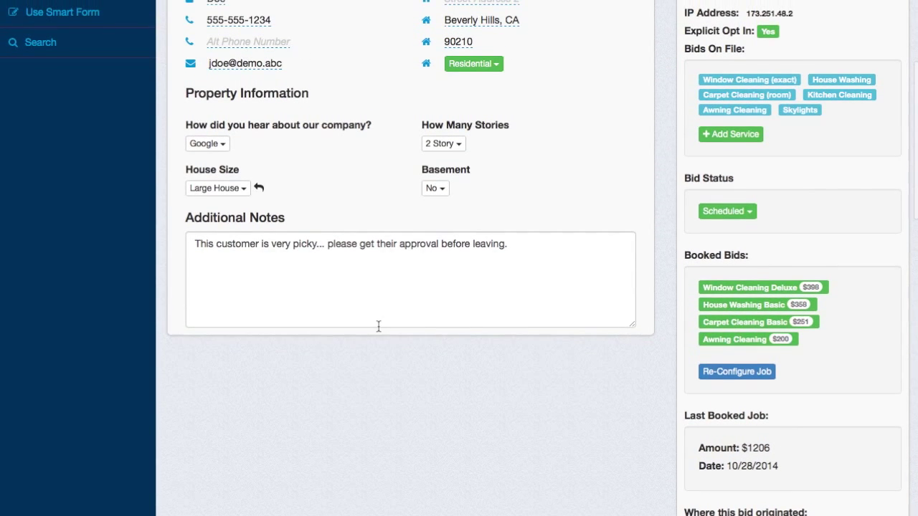
scroll(378, 327, "up", 3)
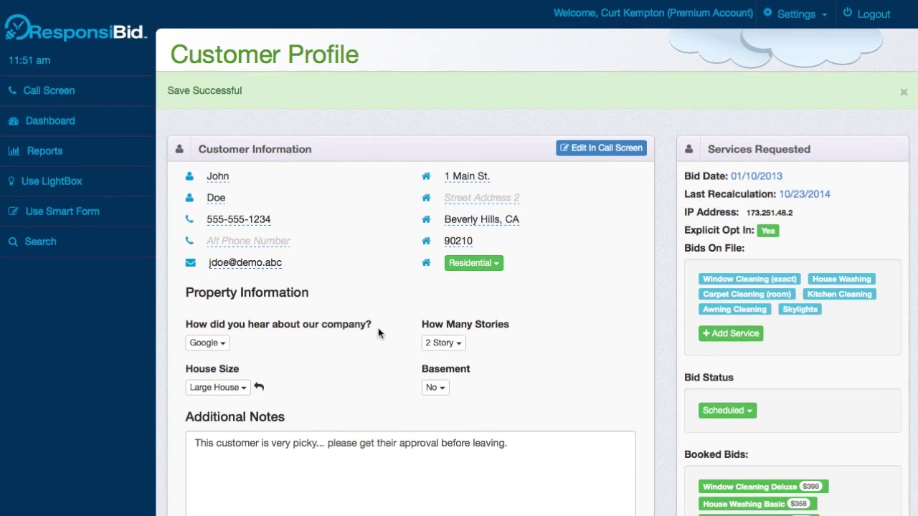
scroll(378, 333, "down", 8)
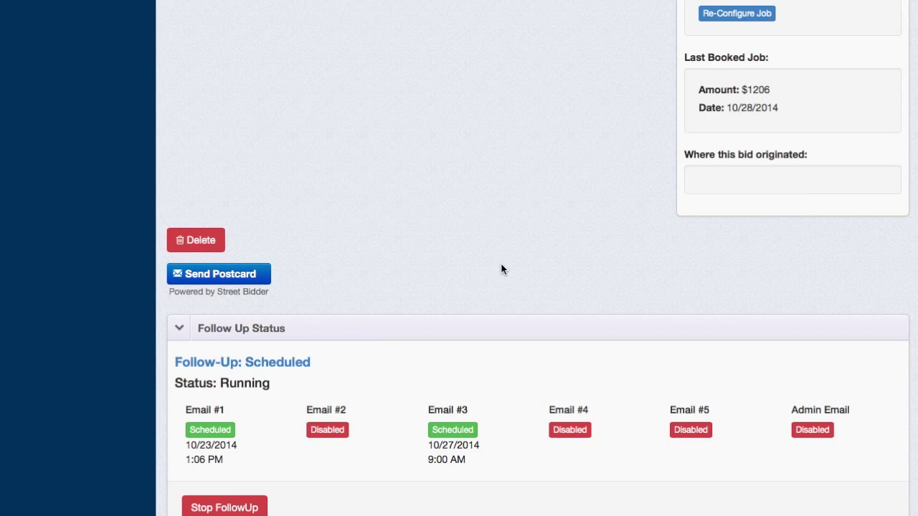
scroll(501, 269, "up", 8)
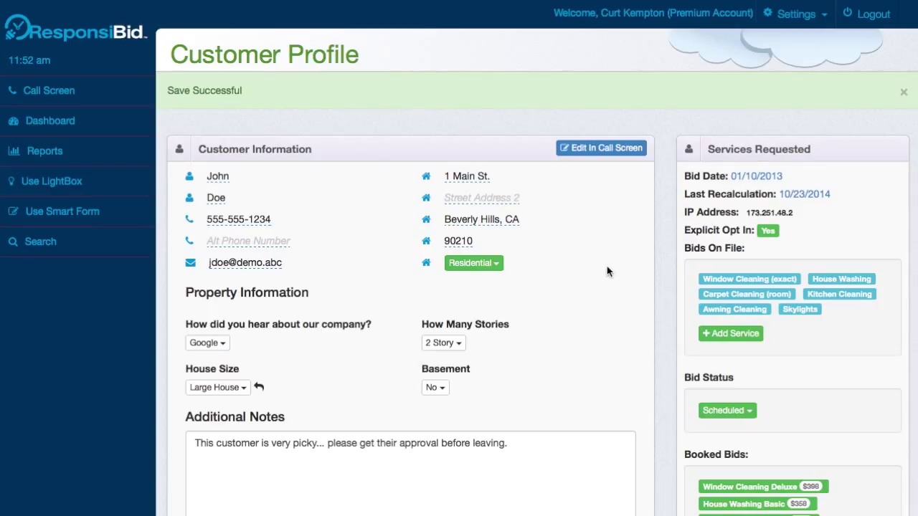
Open the Dashboard and examine the Leads by Leadsource statistics, including the details for Google.
left_click(52, 127)
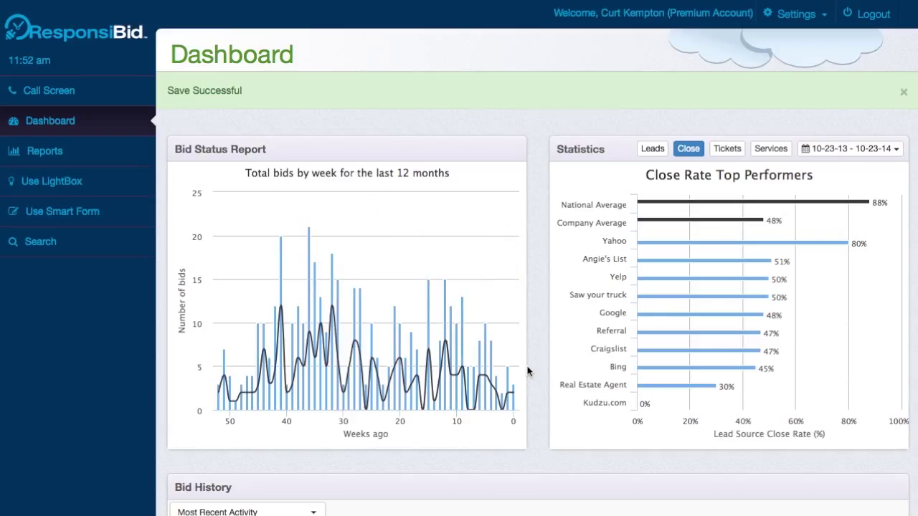
left_click(665, 155)
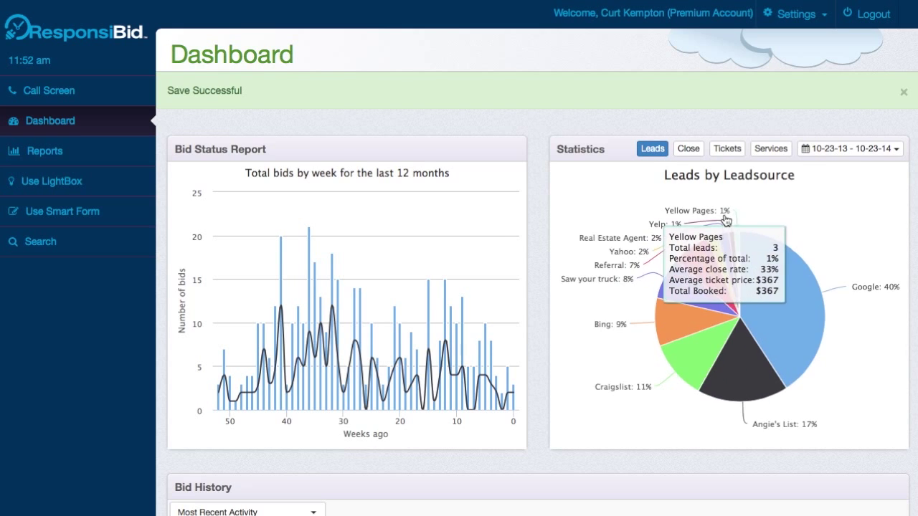
mouse_move(800, 274)
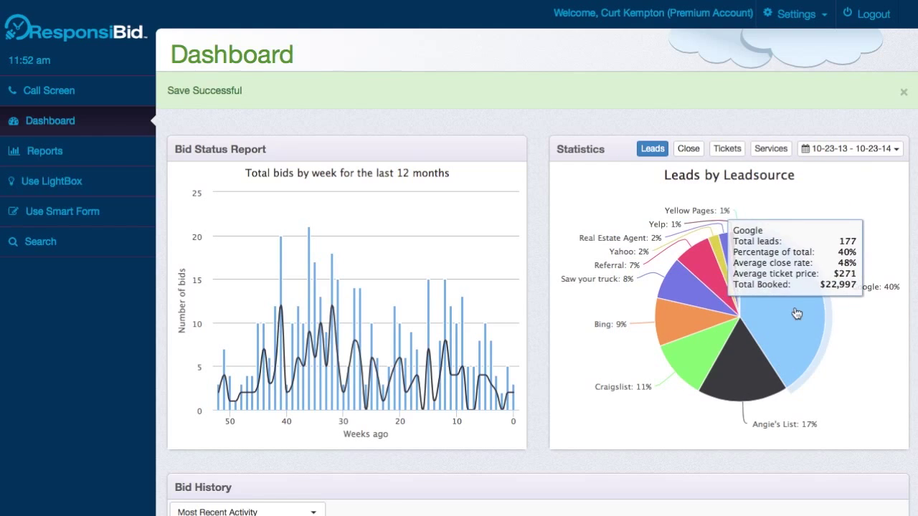
View the close rate statistics and compare the lead sources with the national and company averages, including Yahoo's details.
left_click(689, 149)
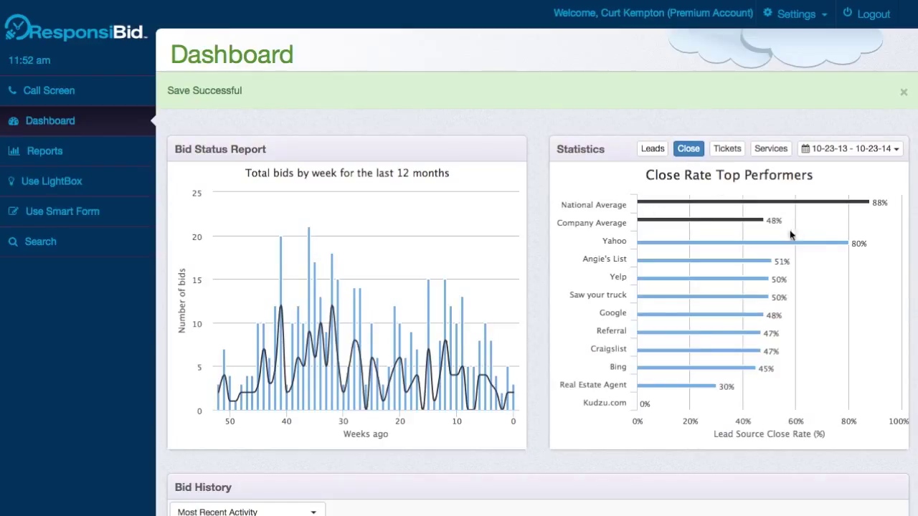
mouse_move(765, 273)
mouse_move(846, 244)
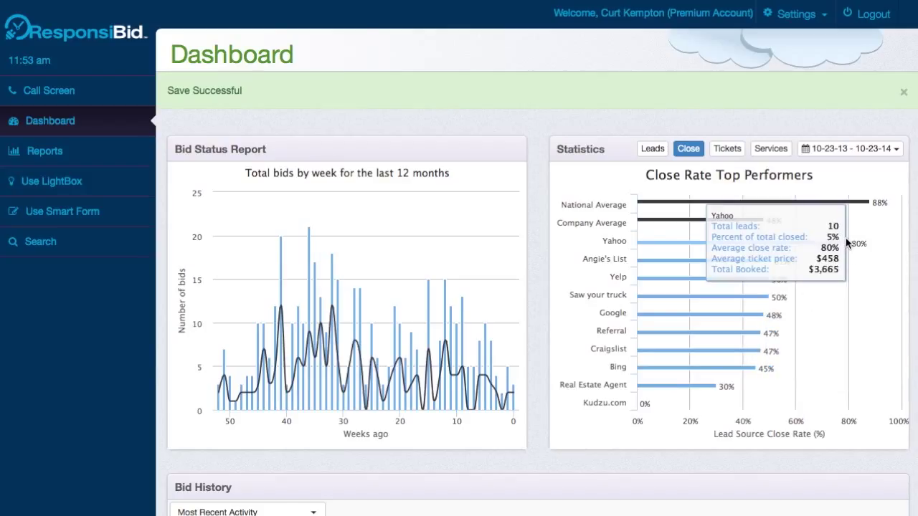
mouse_move(769, 305)
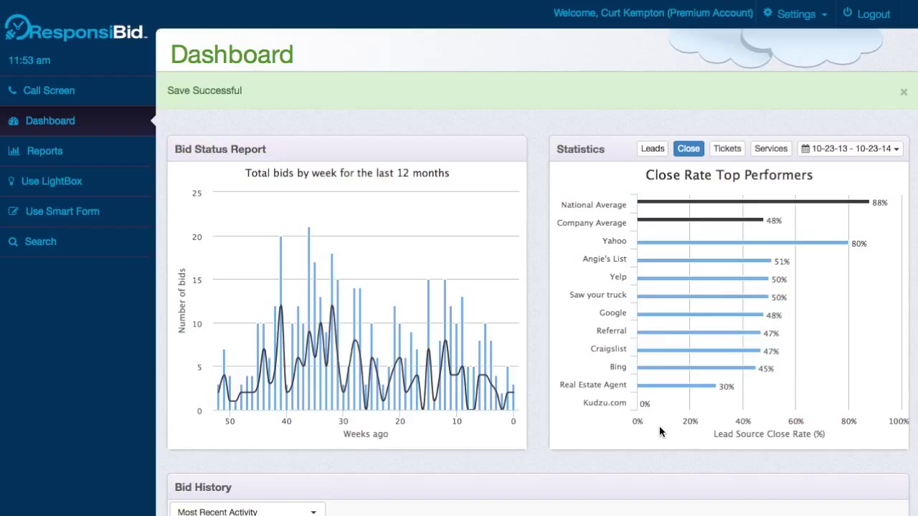
mouse_move(681, 316)
Review the ticket prices by lead source and the total closed by service in the Dashboard statistics.
left_click(726, 150)
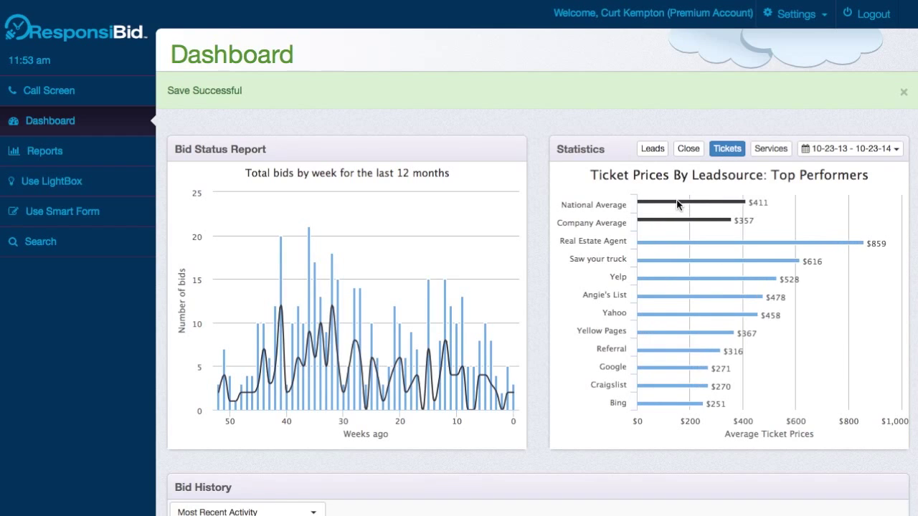
mouse_move(652, 244)
left_click(774, 147)
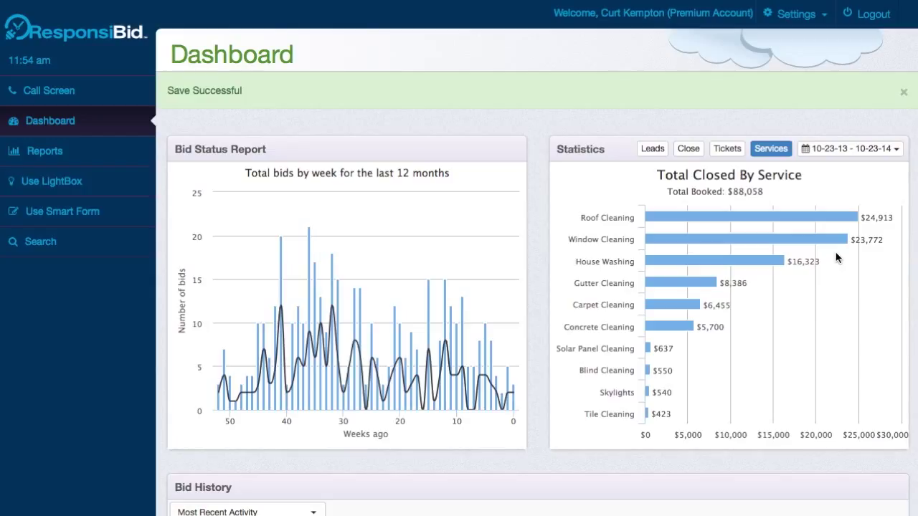
mouse_move(653, 395)
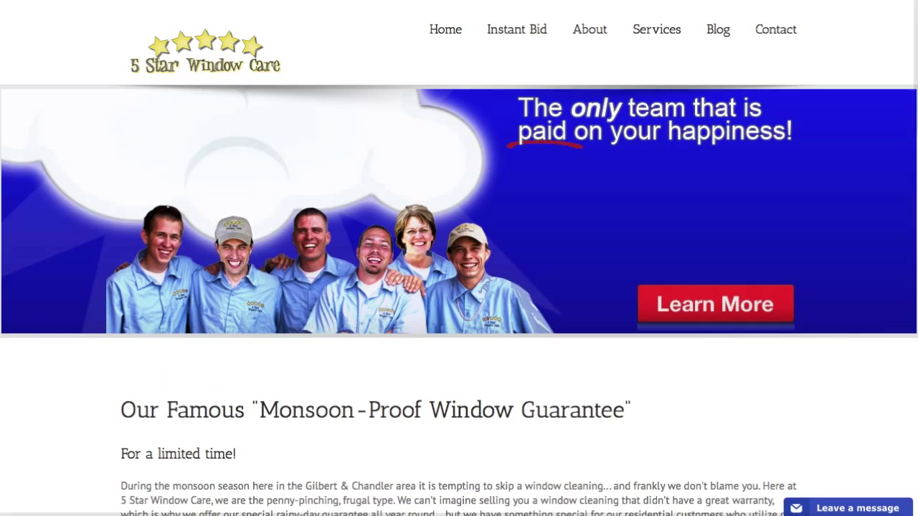
Look through the 5 Star Window Care home page and open its Instant Bid page.
scroll(242, 324, "down", 4)
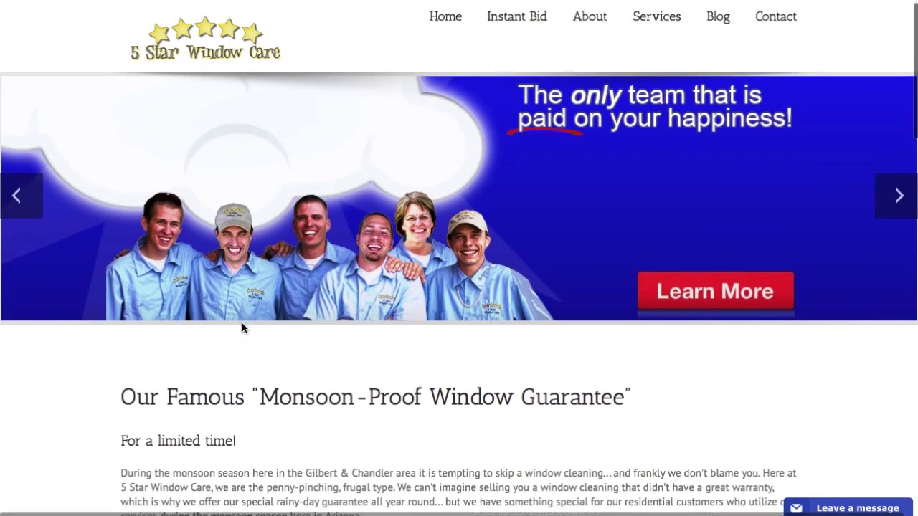
scroll(242, 324, "down", 10)
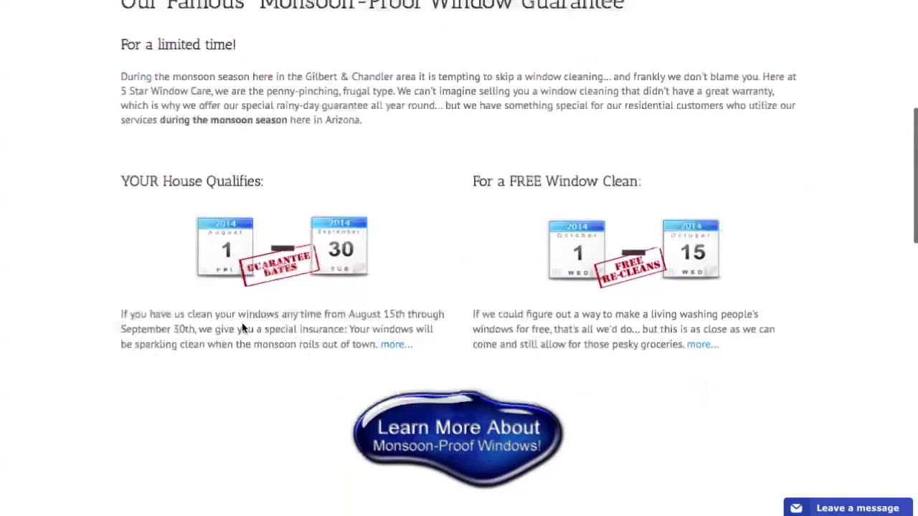
scroll(242, 322, "down", 5)
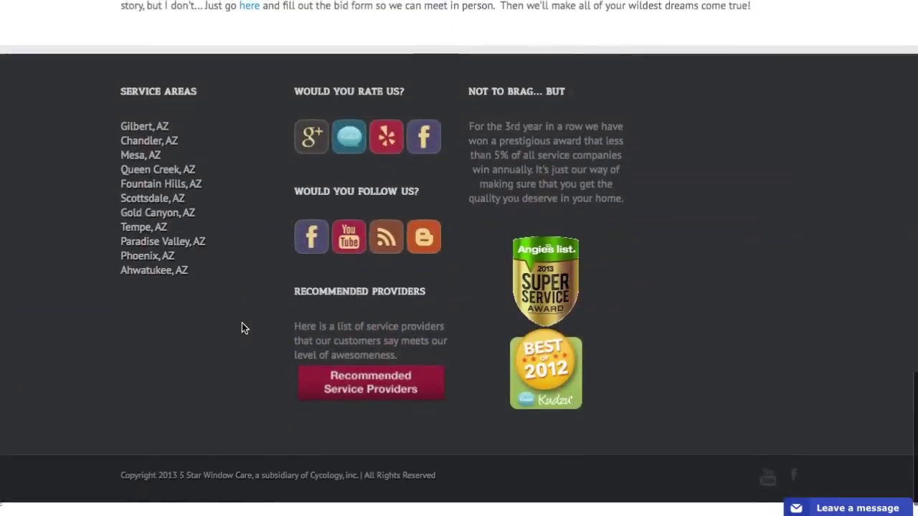
scroll(242, 323, "up", 20)
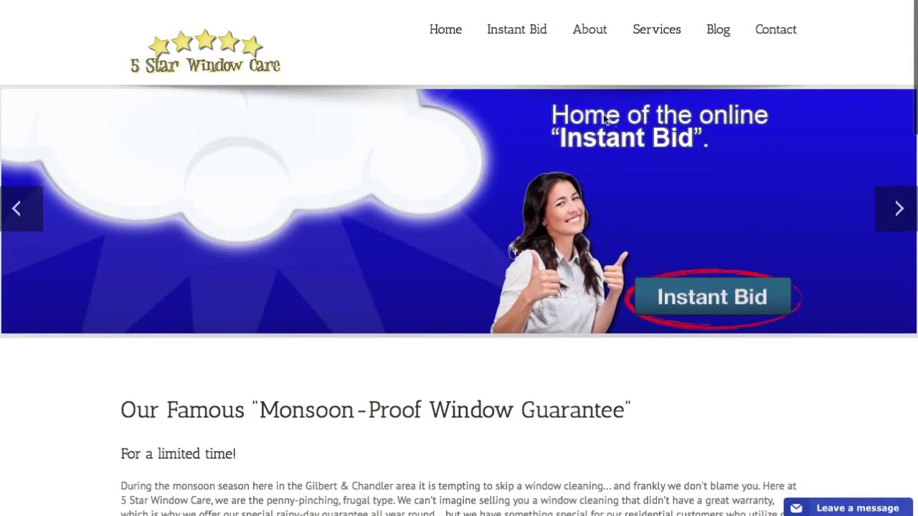
left_click(701, 313)
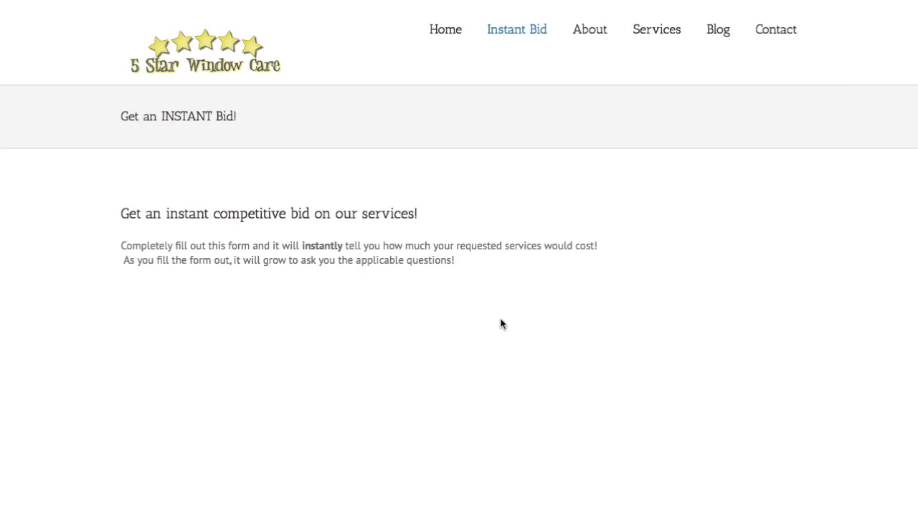
Select Window Cleaning and Tile Cleaning in the embedded bid form and continue to Property Information.
scroll(390, 347, "down", 3)
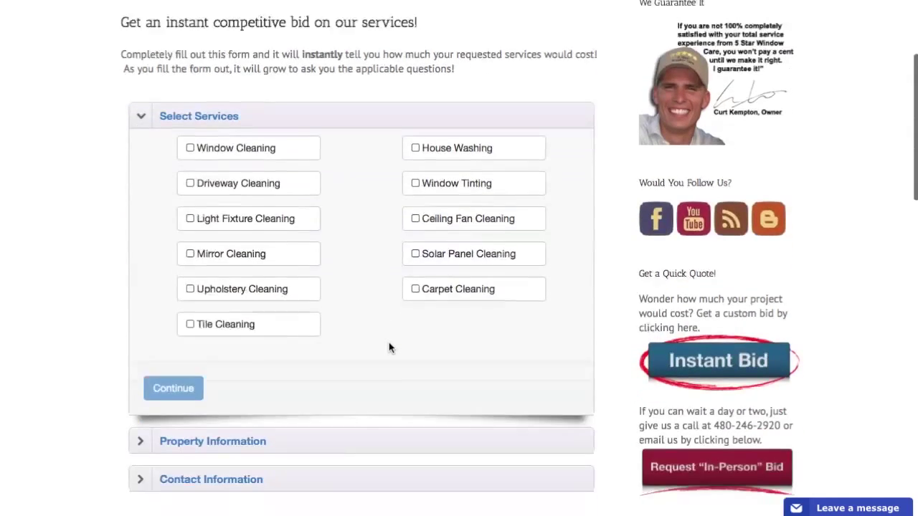
scroll(388, 348, "down", 2)
left_click(215, 50)
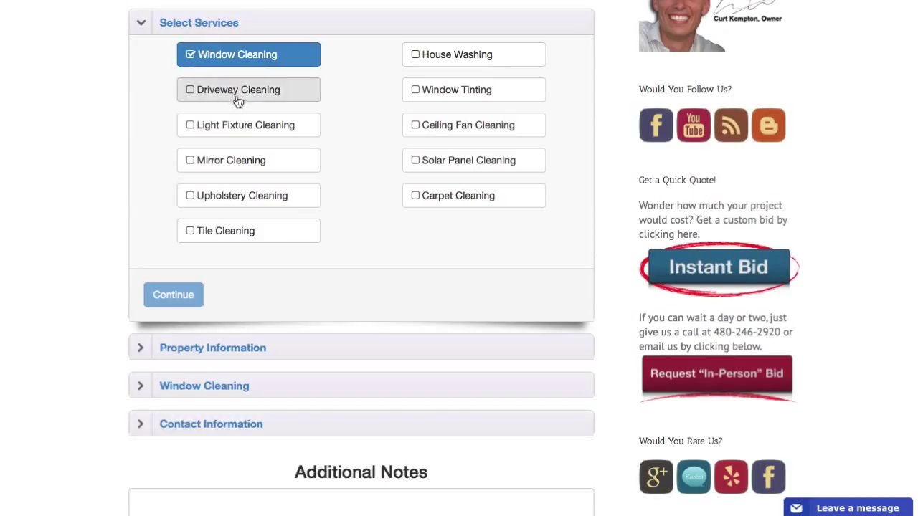
left_click(240, 231)
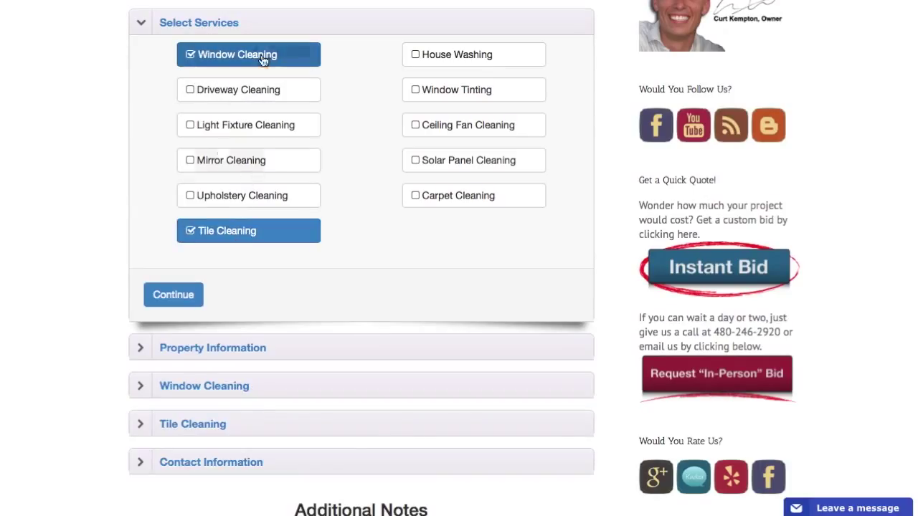
left_click(184, 304)
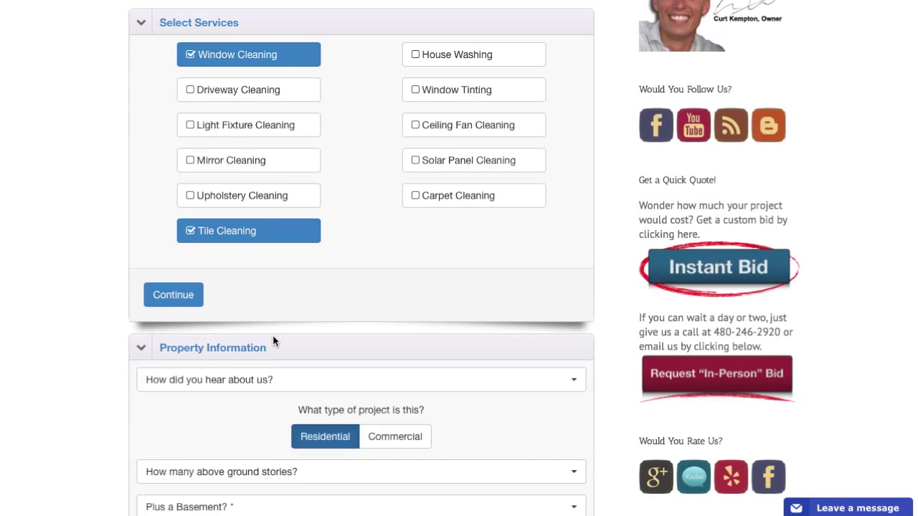
Try to continue with the Property Information fields left blank, and expand the Window Cleaning section to see its quote choices.
scroll(272, 342, "down", 3)
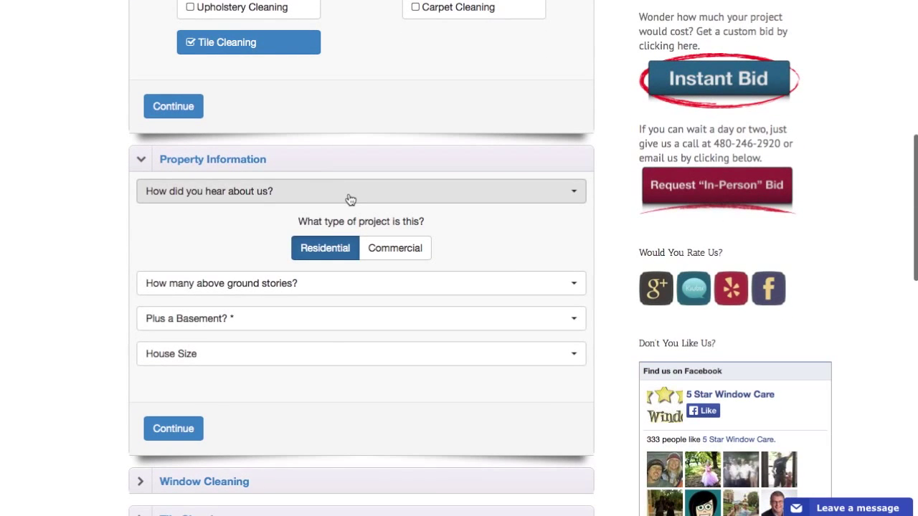
left_click(179, 435)
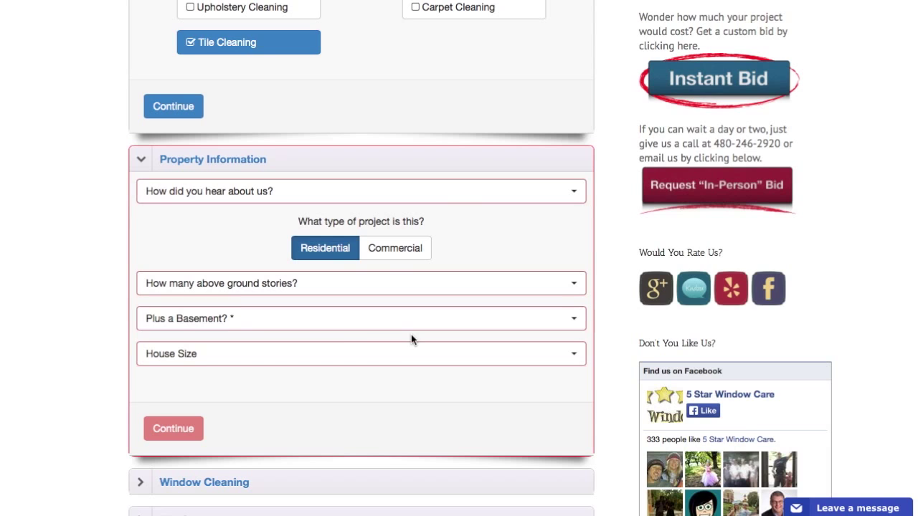
scroll(450, 388, "down", 3)
scroll(450, 389, "down", 3)
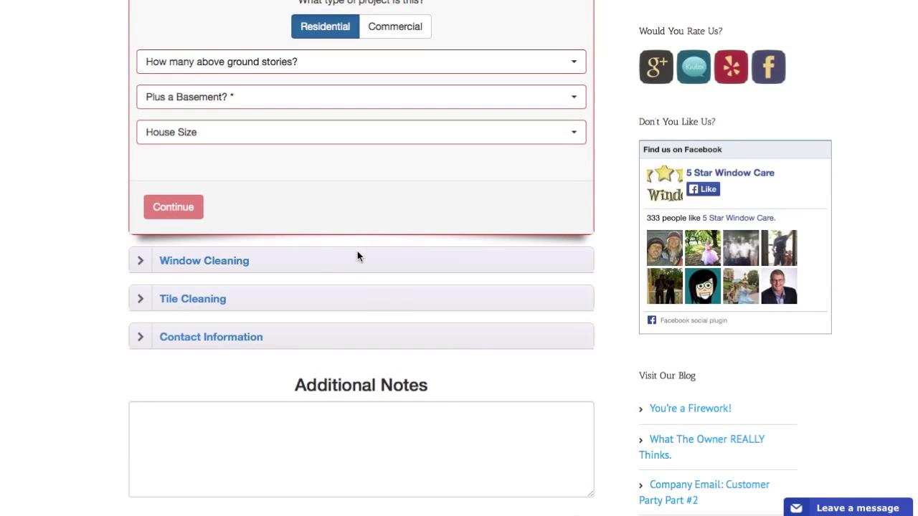
left_click(282, 262)
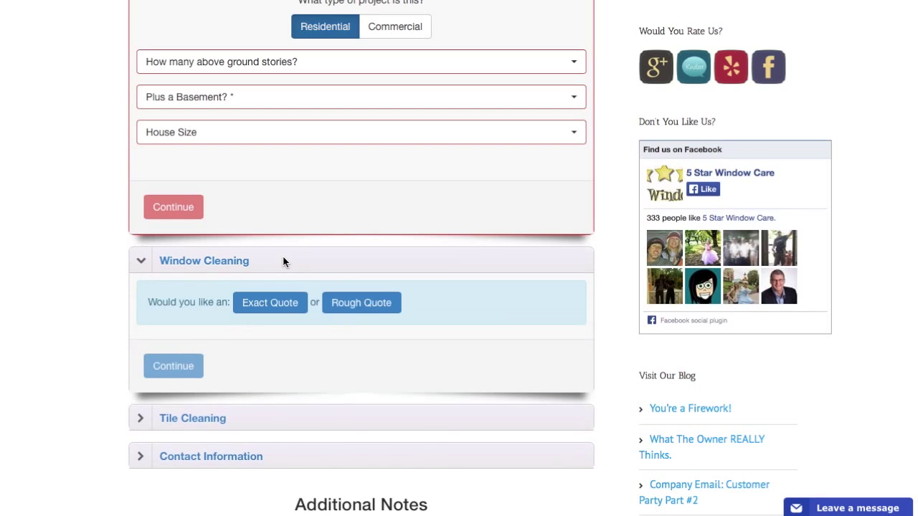
Launch the pop-up version of the Instant Bid form and request Window Cleaning and Upholstery Cleaning.
scroll(347, 242, "up", 10)
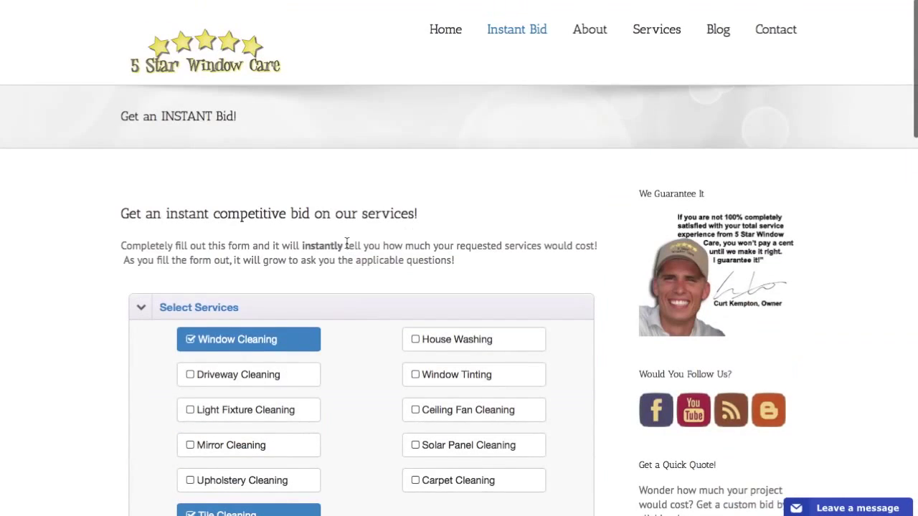
scroll(347, 242, "down", 4)
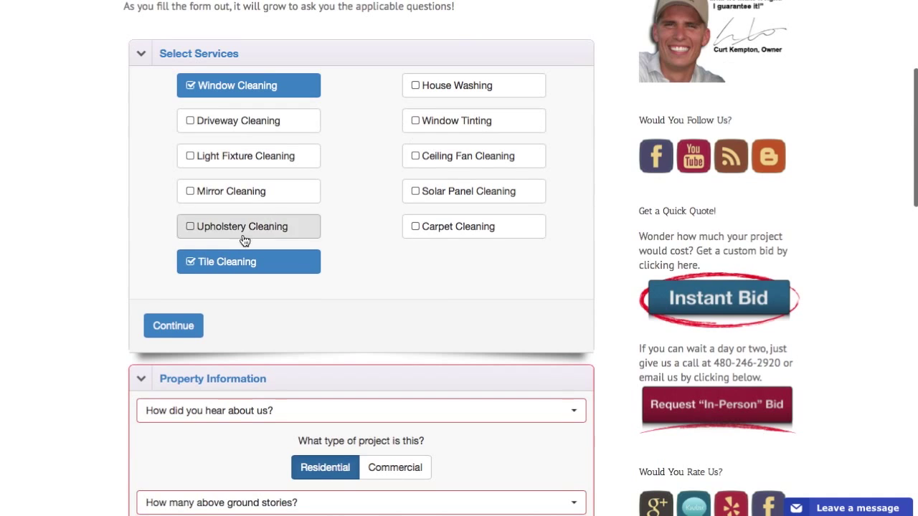
scroll(517, 228, "up", 4)
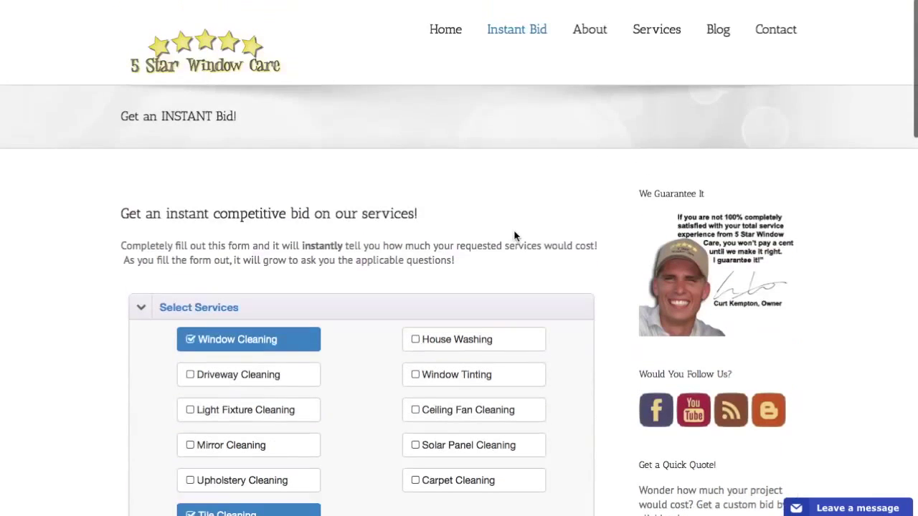
scroll(305, 287, "down", 6)
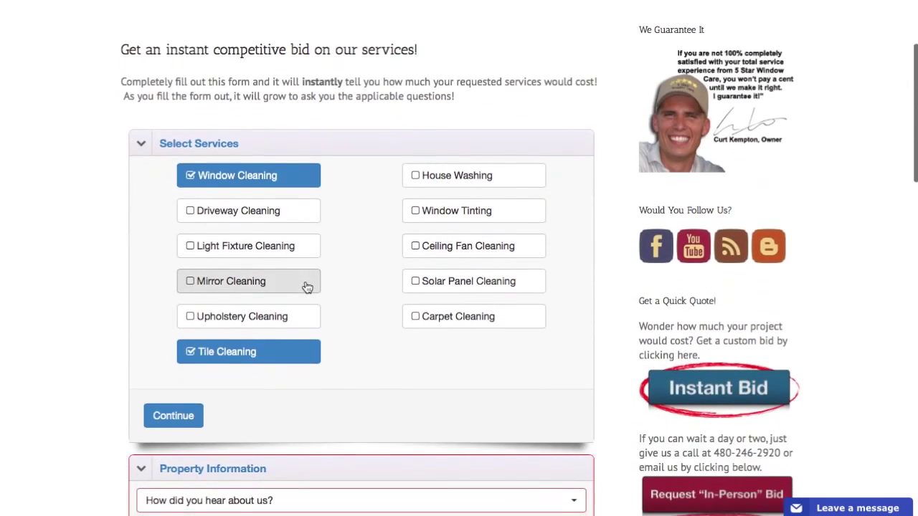
scroll(241, 427, "up", 3)
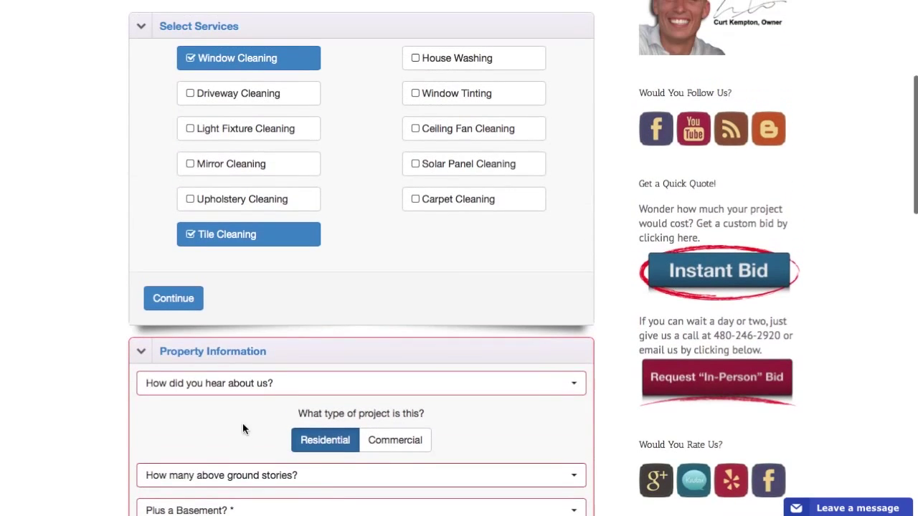
left_click(726, 277)
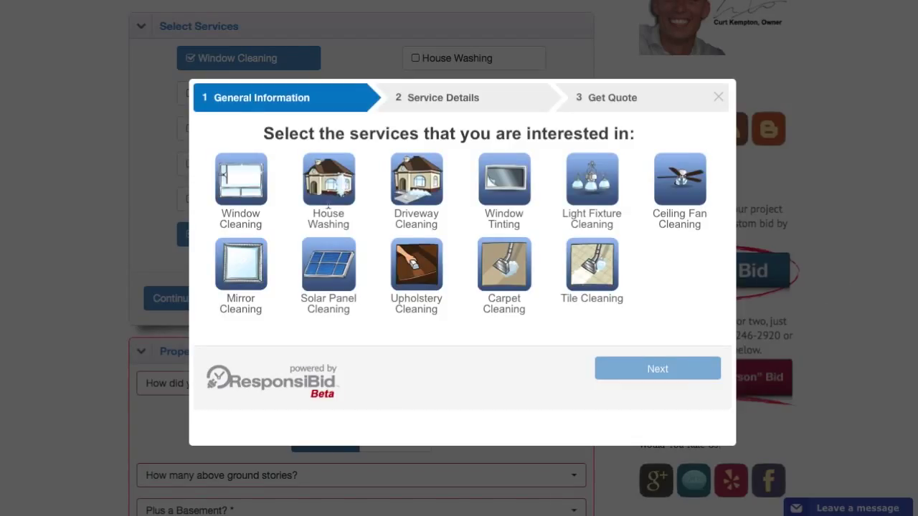
left_click(254, 189)
left_click(418, 268)
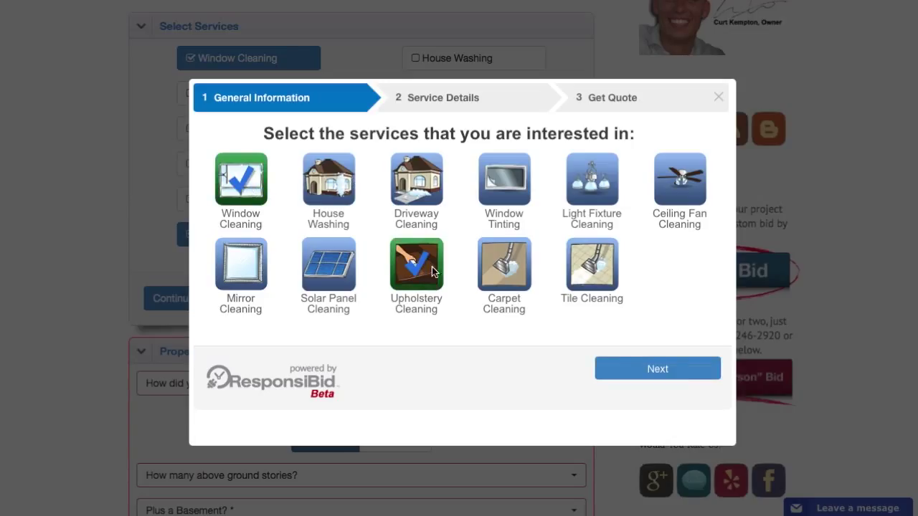
left_click(641, 361)
Complete General Information with Craig's List, 2 Story, basement Yes and 2501 - 3000 sq ft, and request an Exact Quote for Window Cleaning.
left_click(469, 170)
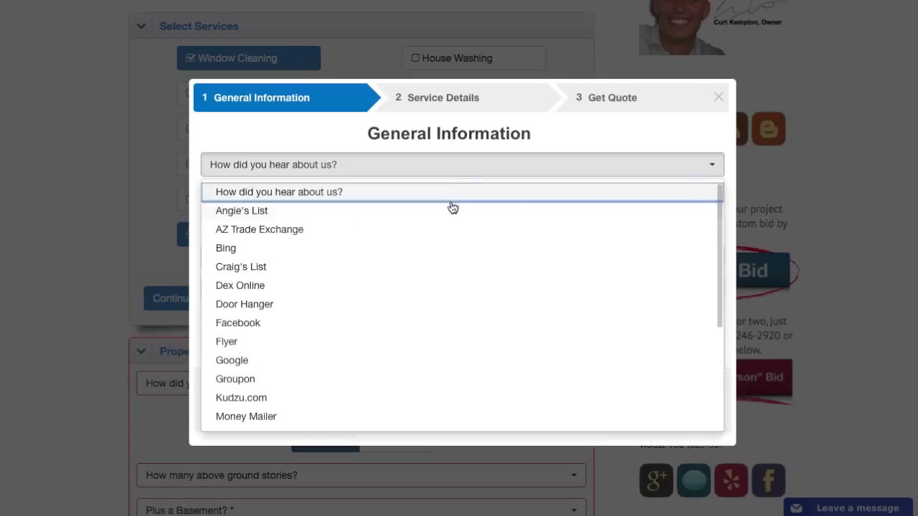
left_click(406, 267)
left_click(411, 257)
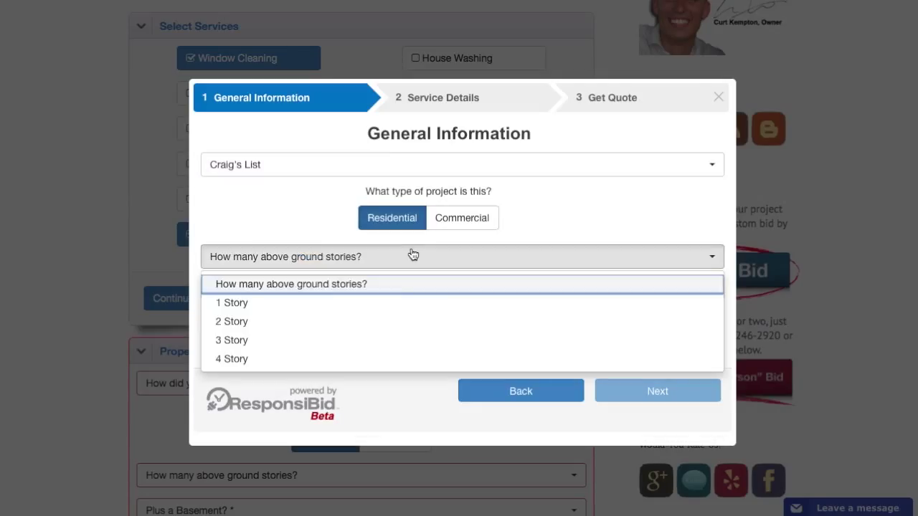
left_click(373, 327)
left_click(404, 296)
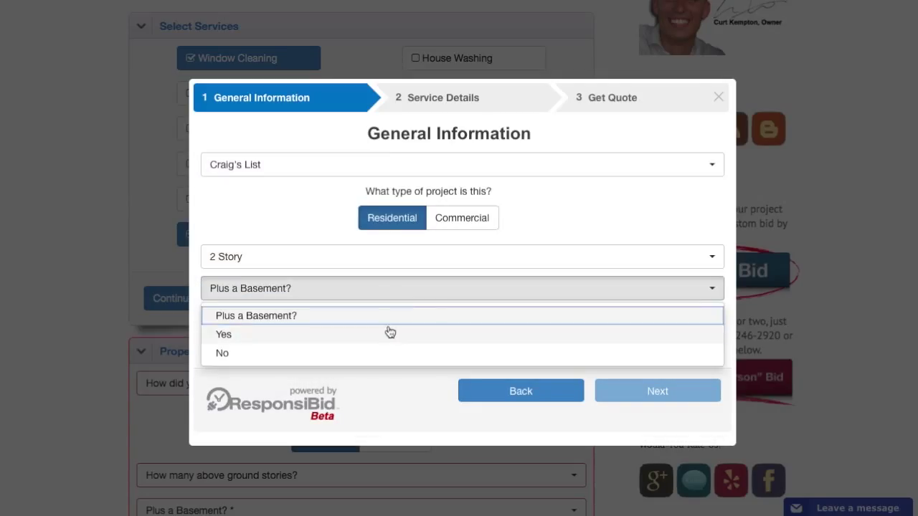
left_click(388, 332)
left_click(401, 347)
left_click(352, 251)
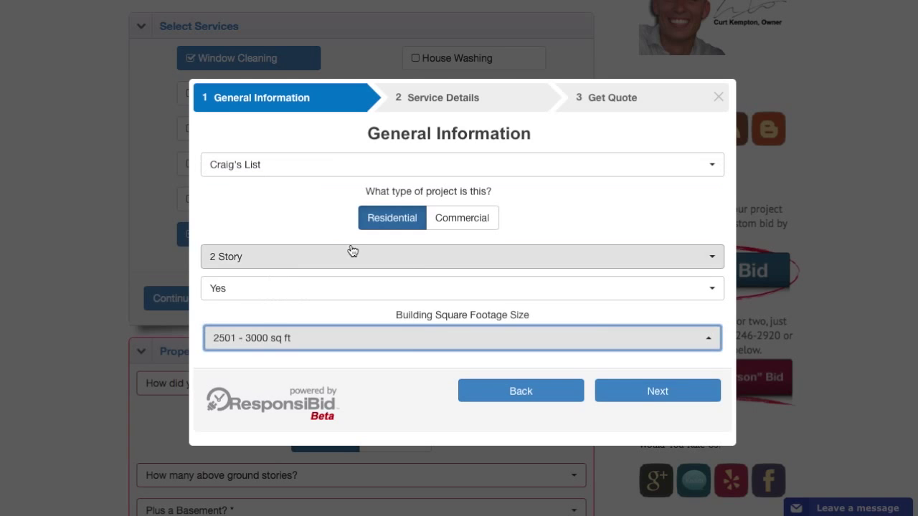
left_click(685, 399)
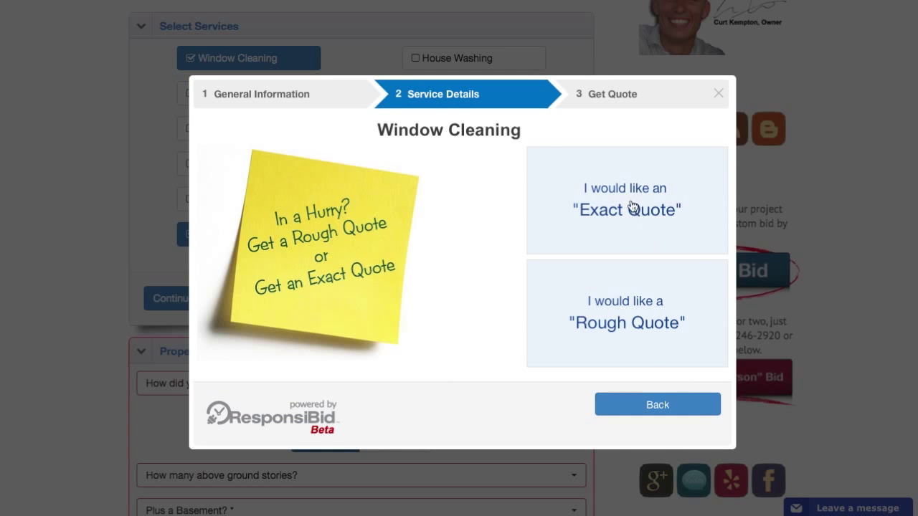
left_click(605, 236)
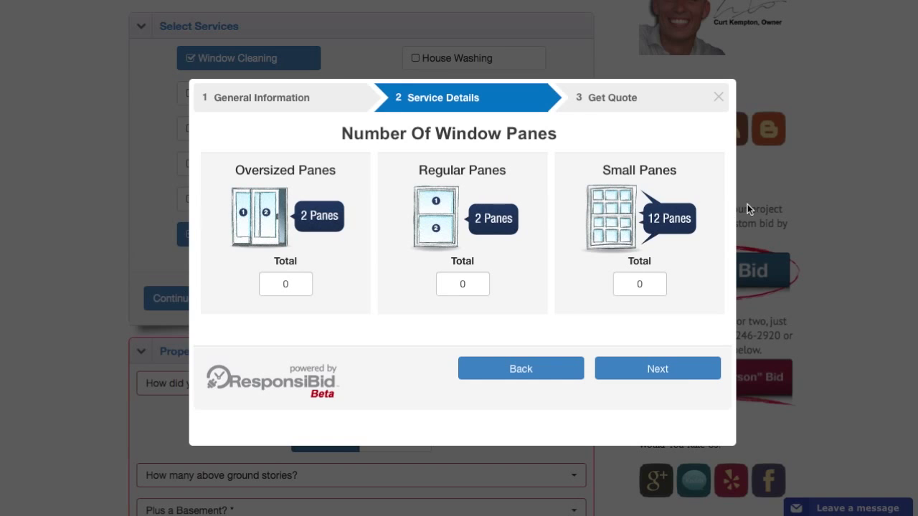
Close the pop-up bid form and open the website's Window Cleaning service page to examine where its Instant Bid links are placed.
left_click(718, 96)
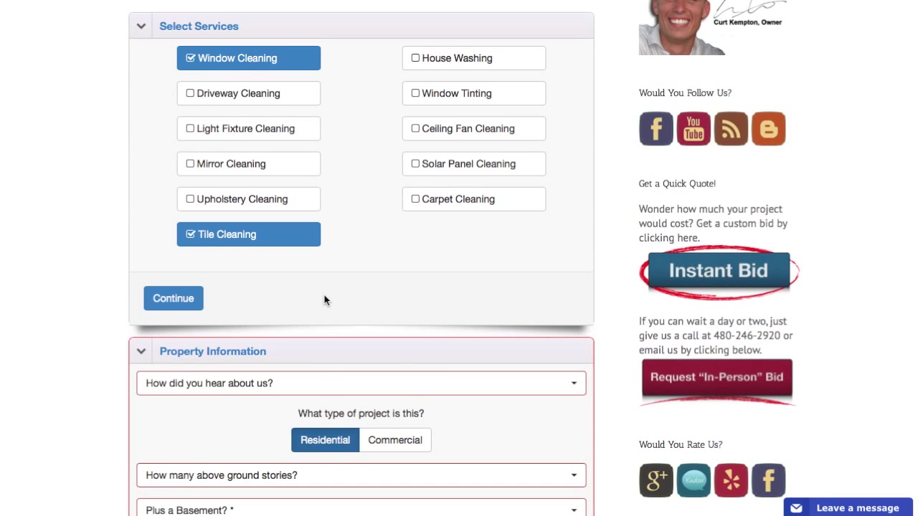
scroll(750, 278, "up", 2)
scroll(750, 278, "up", 3)
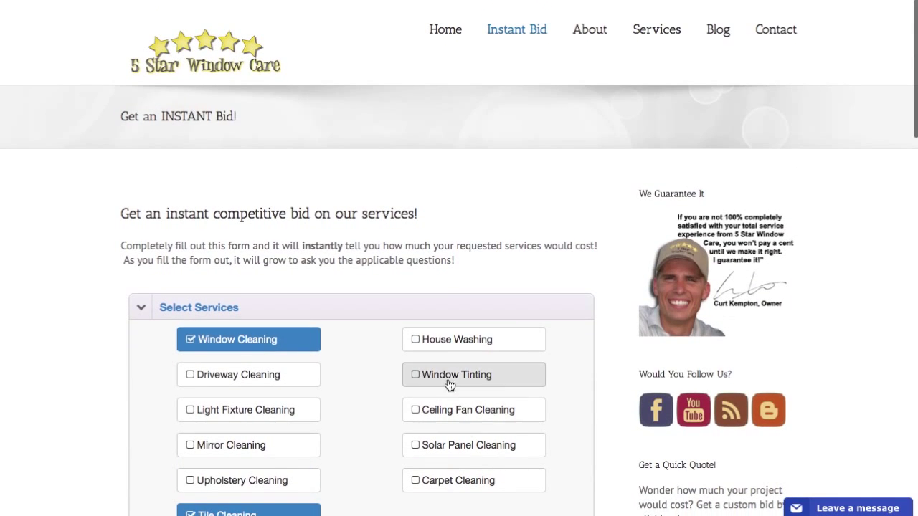
mouse_move(682, 6)
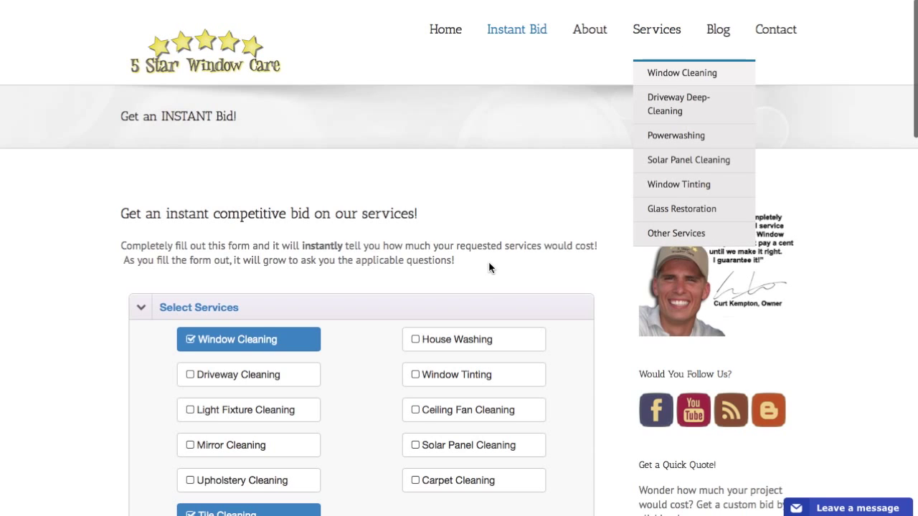
scroll(862, 494, "down", 2)
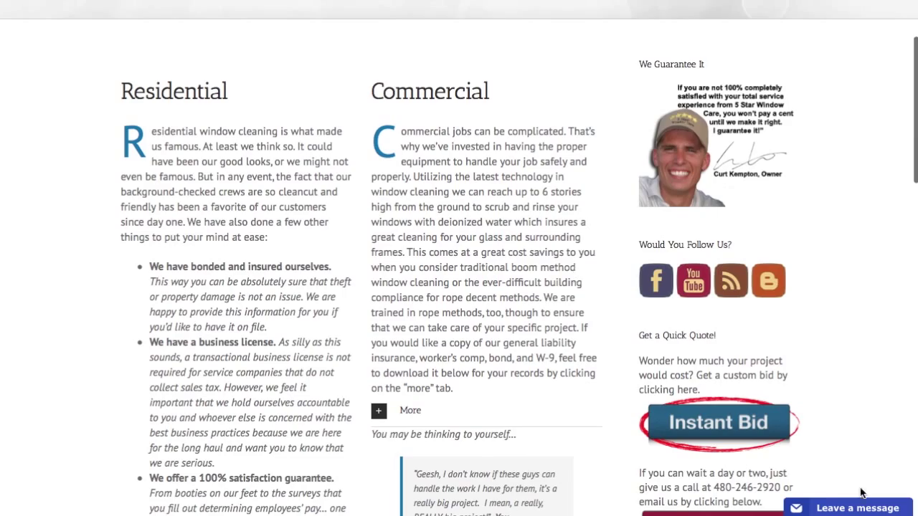
scroll(706, 428, "down", 10)
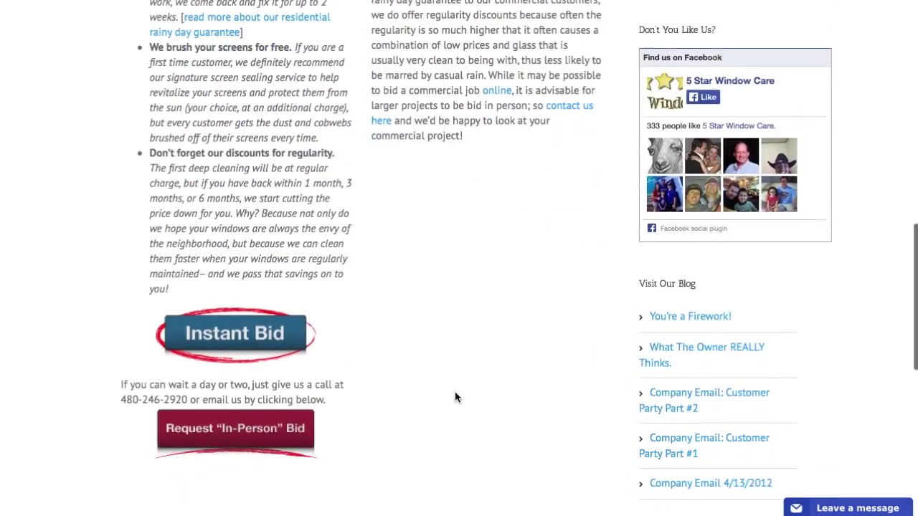
scroll(222, 345, "down", 5)
scroll(384, 317, "up", 6)
scroll(520, 299, "up", 10)
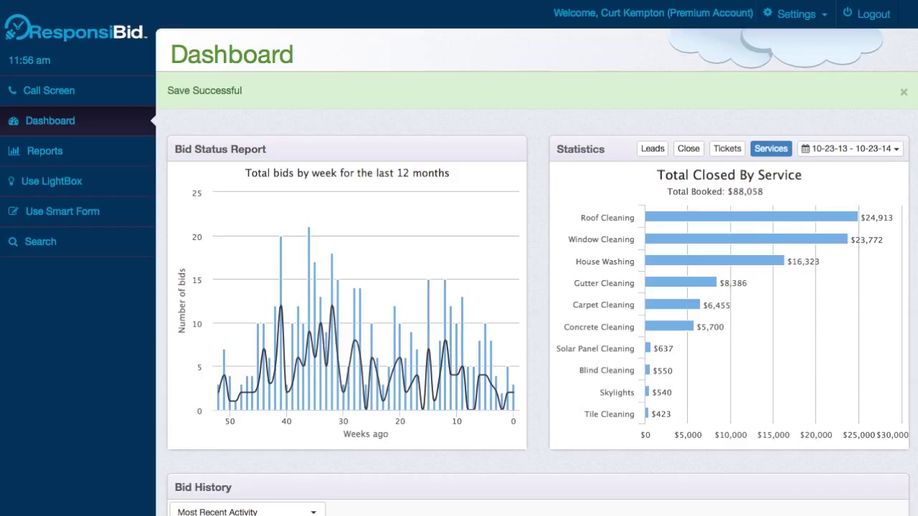
Open the Form Builder and toggle the Request and Required settings for Email Address off and back on.
left_click(816, 16)
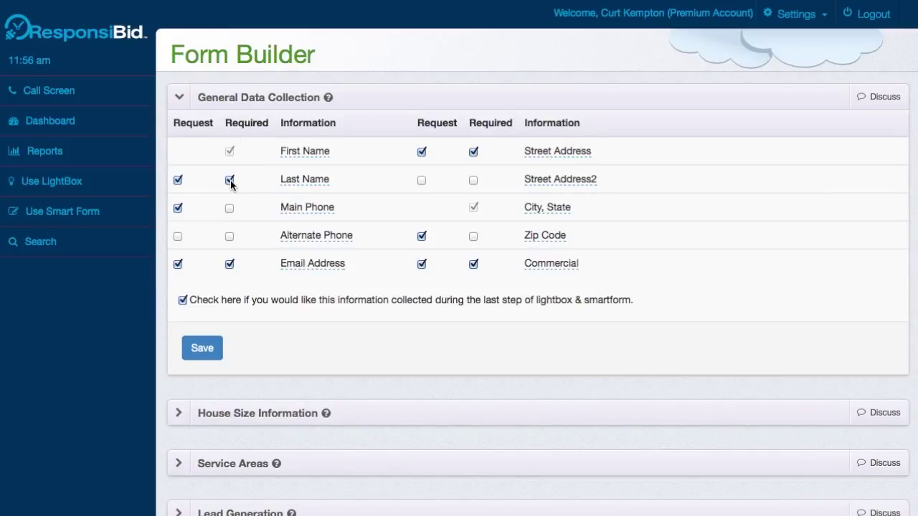
left_click(178, 264)
left_click(229, 264)
left_click(230, 264)
left_click(178, 263)
Expand House Size Information and examine the Basic, Deluxe and Premium minimum prices for each house graphic.
left_click(410, 413)
scroll(411, 414, "down", 3)
scroll(411, 414, "down", 3)
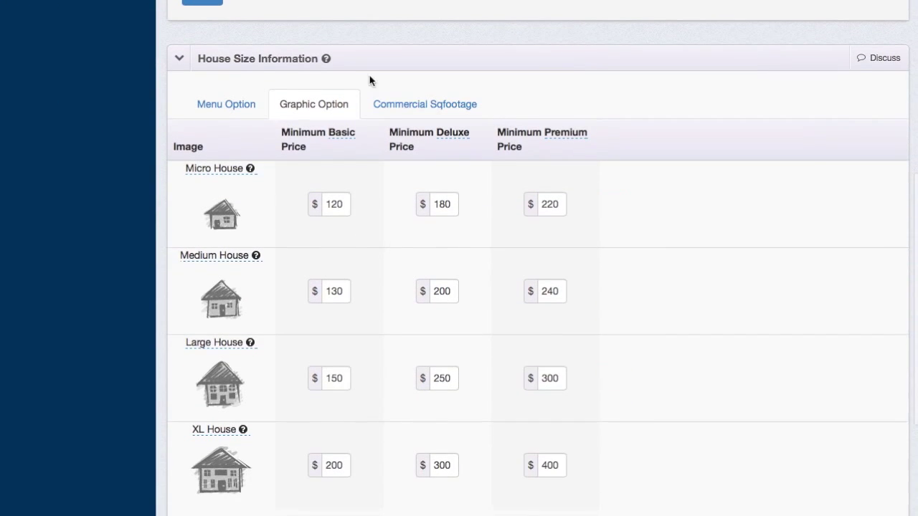
scroll(265, 314, "down", 2)
scroll(266, 313, "up", 2)
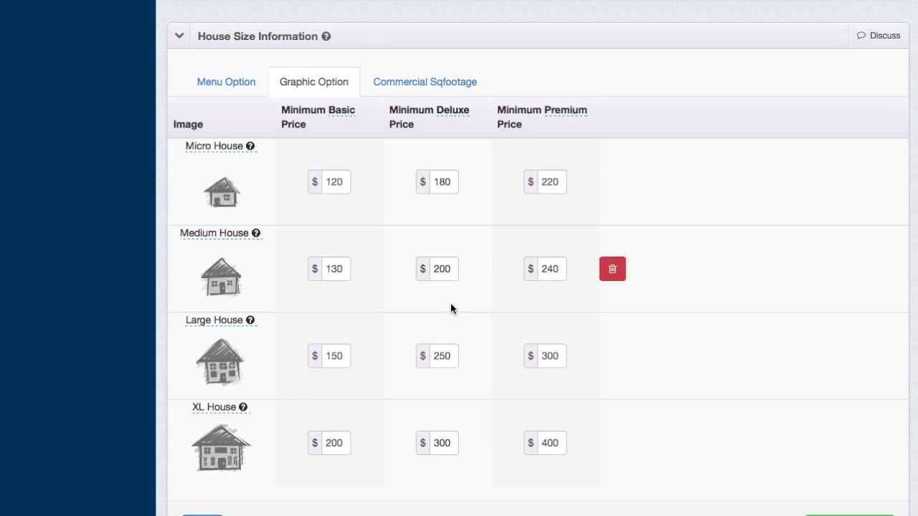
scroll(466, 348, "down", 5)
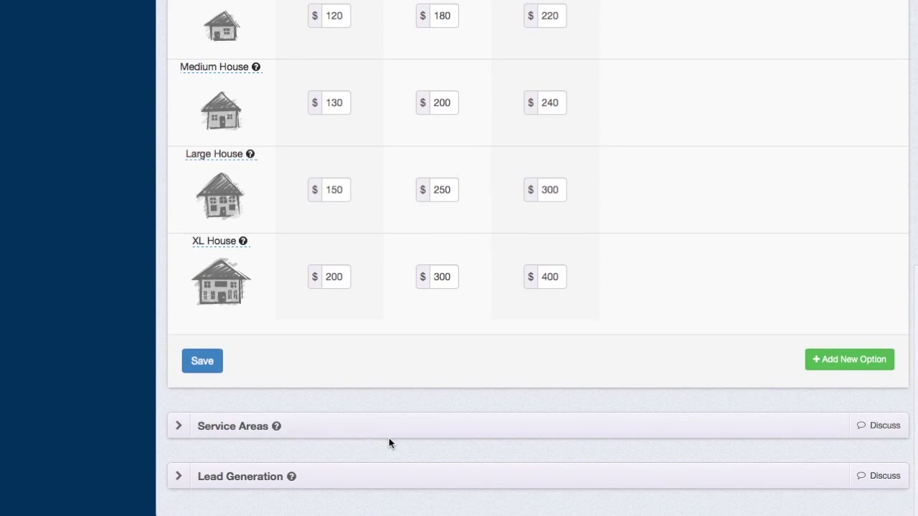
Expand Service Areas and review the city list with its minimum prices and trip surcharges.
left_click(370, 433)
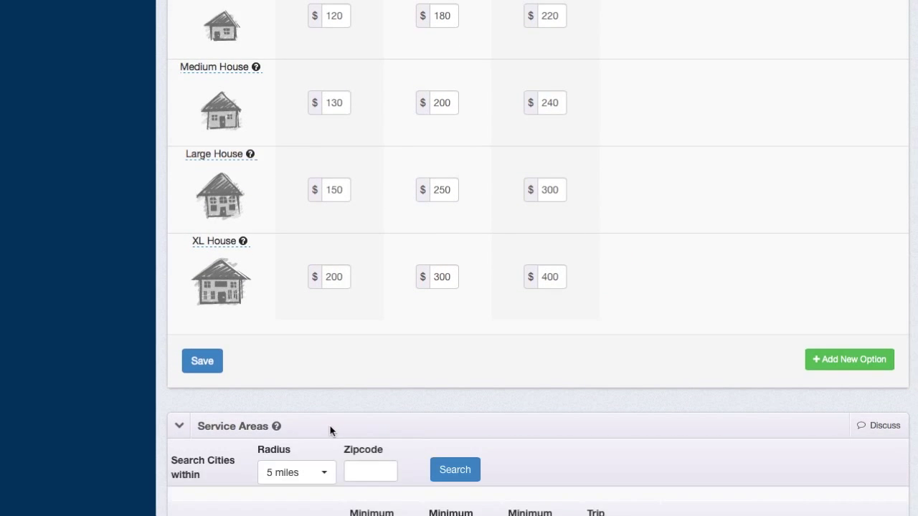
scroll(330, 431, "down", 5)
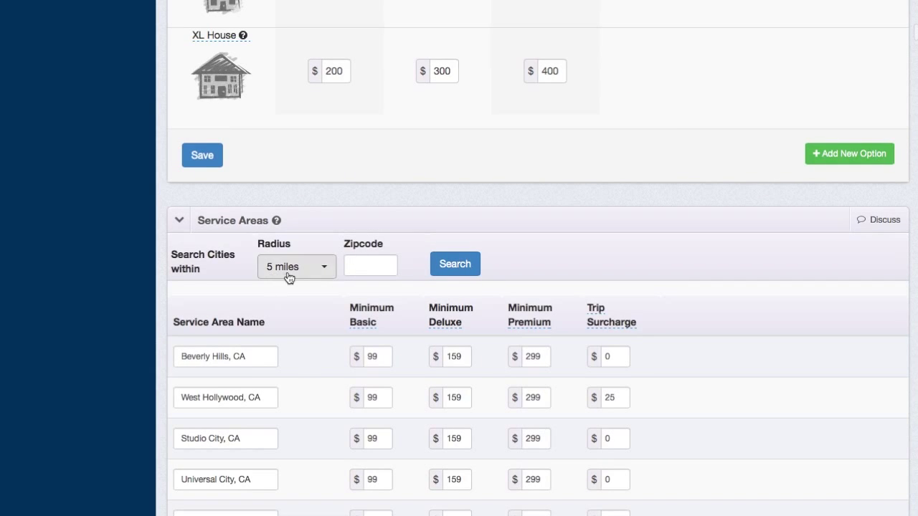
scroll(335, 473, "down", 5)
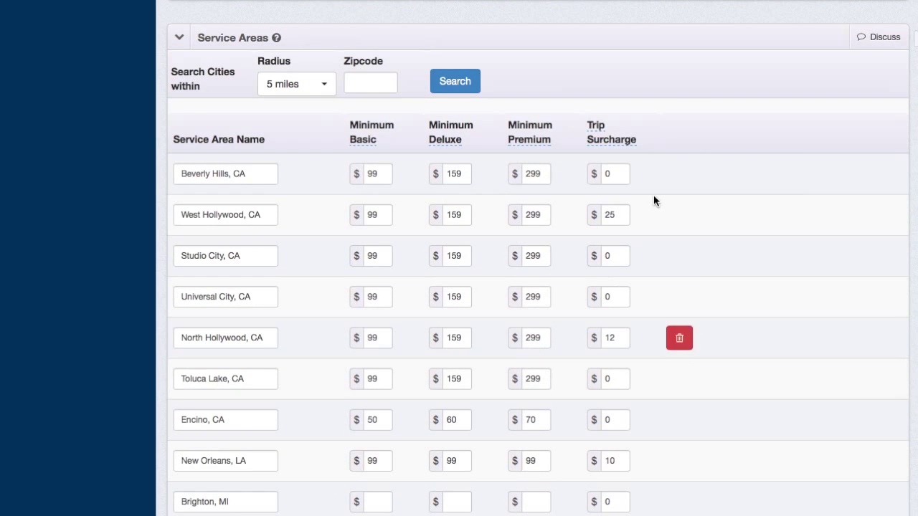
scroll(595, 447, "down", 15)
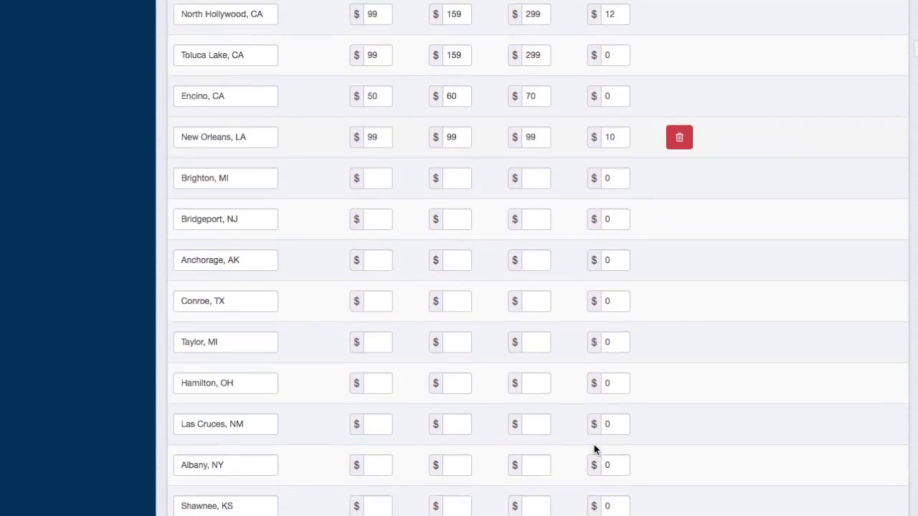
scroll(594, 447, "down", 20)
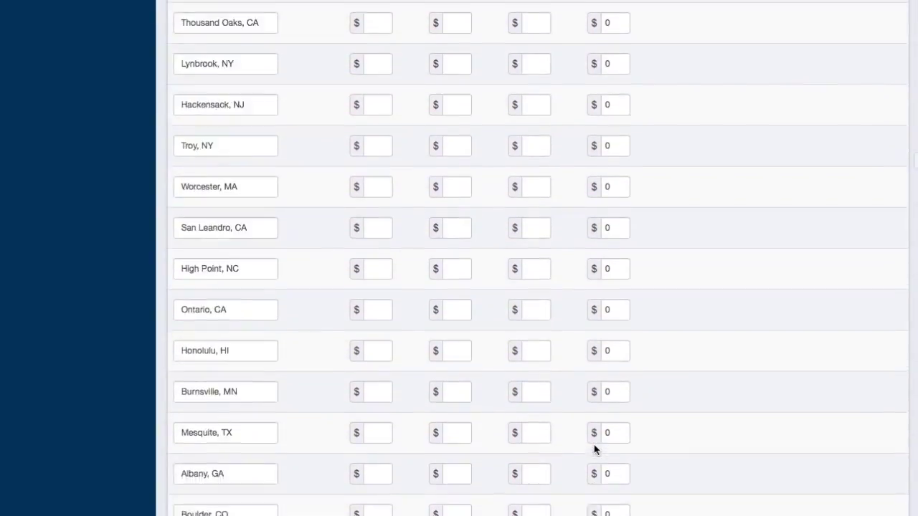
scroll(594, 447, "down", 20)
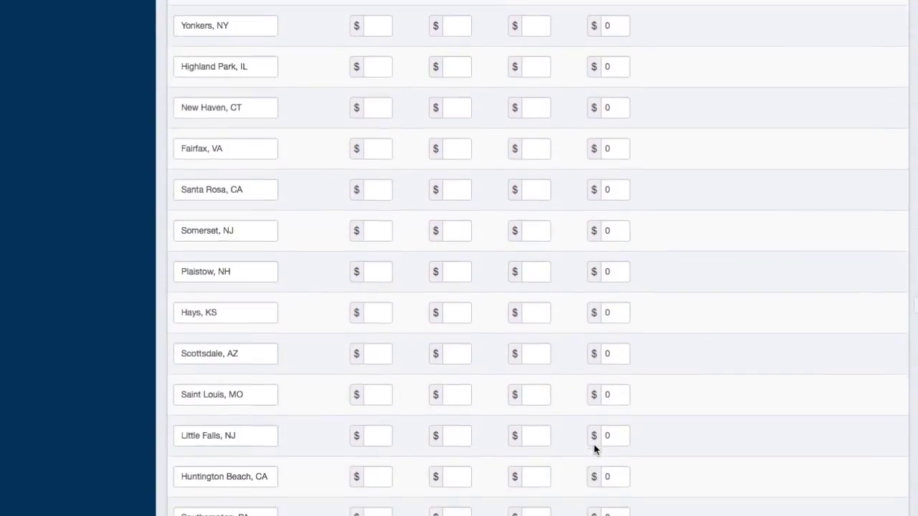
scroll(594, 450, "down", 20)
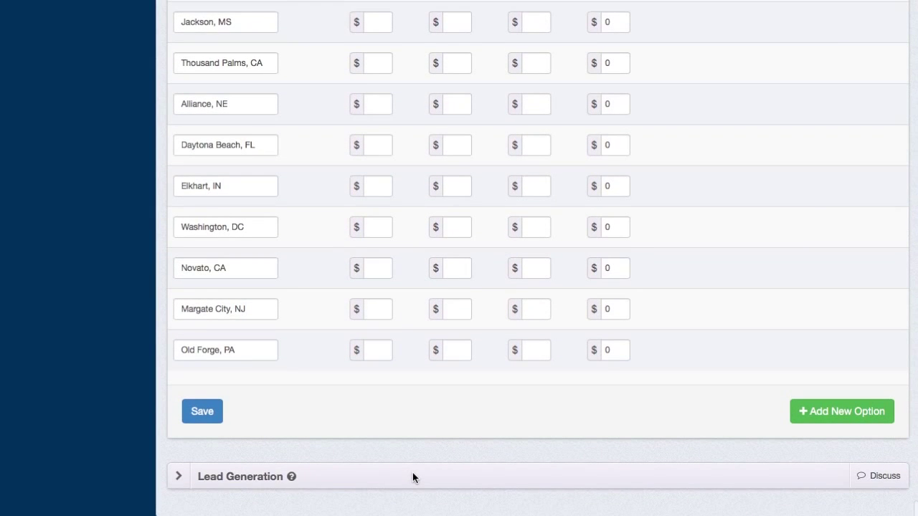
Expand Lead Generation, review the lead sources and select the blank entry where a new source can be added.
left_click(413, 475)
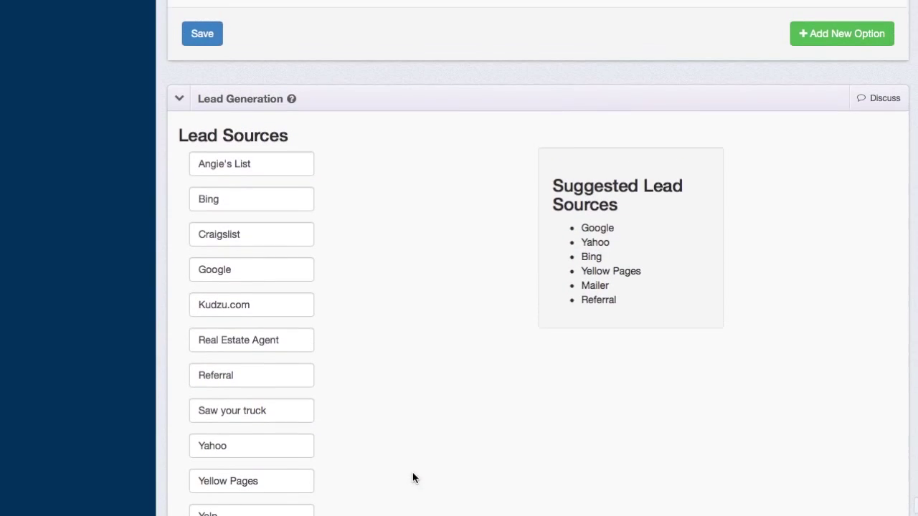
scroll(476, 345, "down", 3)
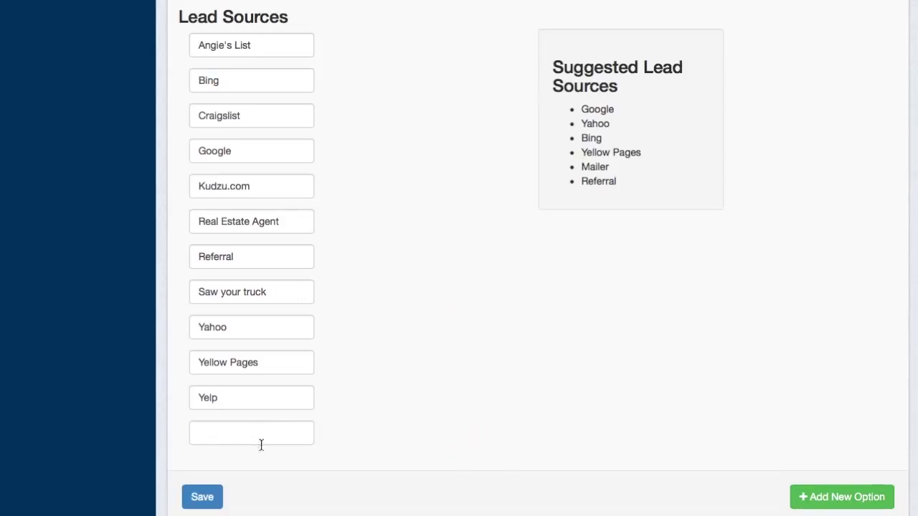
left_click(209, 437)
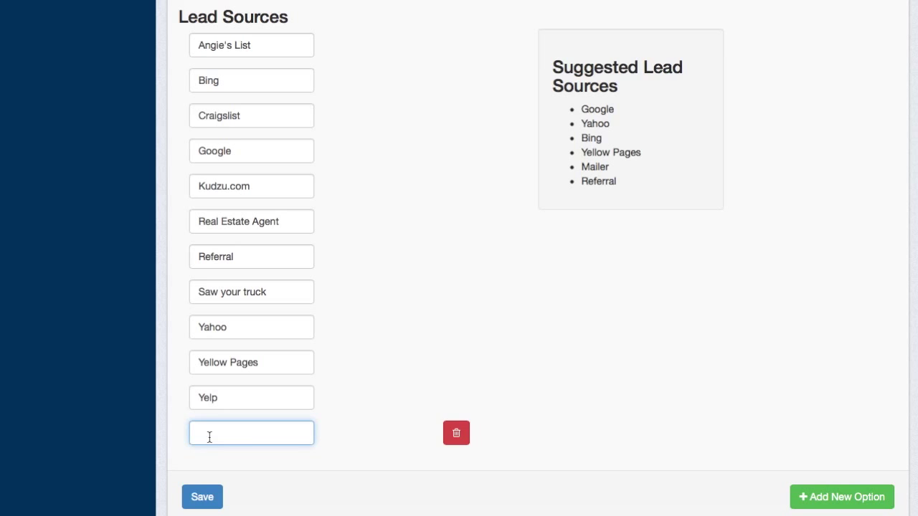
scroll(472, 235, "up", 3)
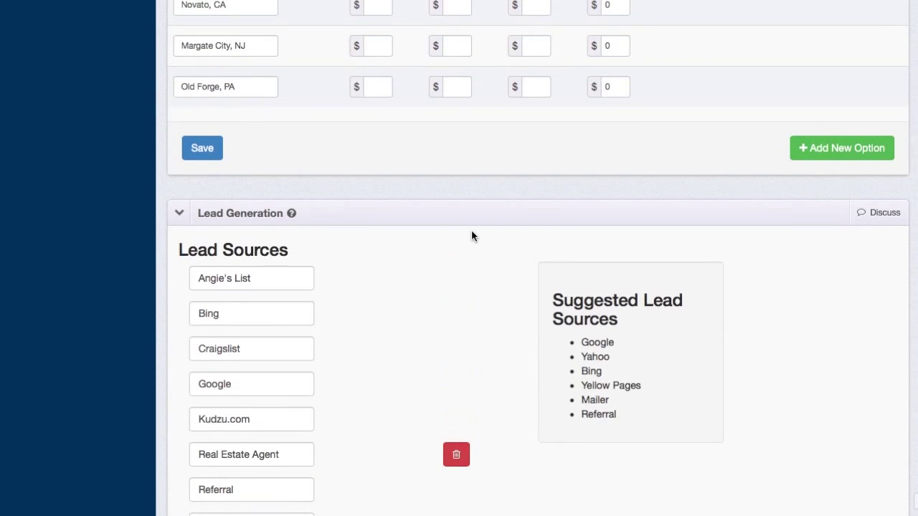
scroll(728, 146, "up", 10)
scroll(728, 147, "up", 15)
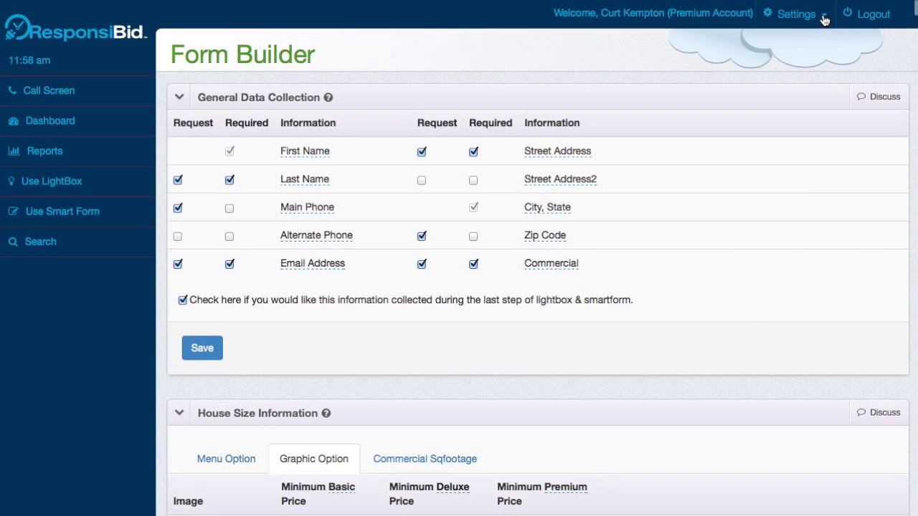
Open Pricing Options and examine the square footage surcharges and multipliers under Window Cleaning Ladder Pricing.
left_click(823, 16)
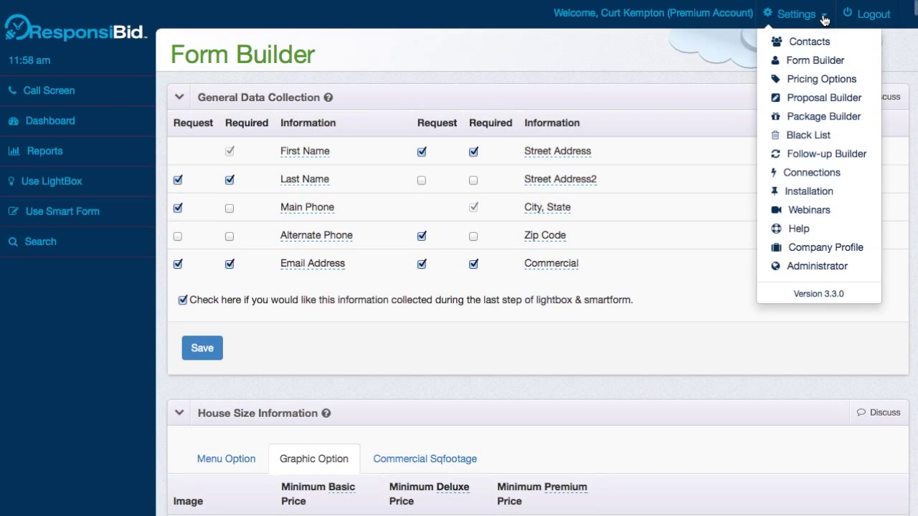
left_click(810, 80)
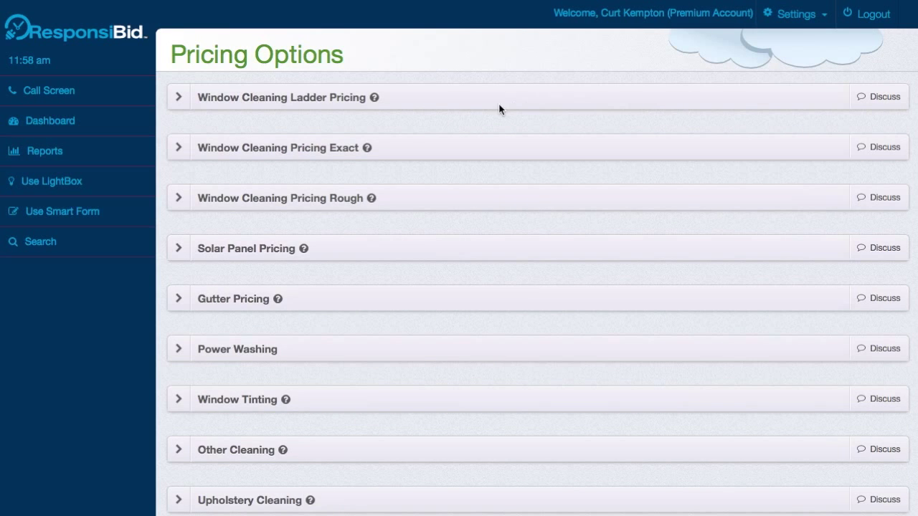
left_click(452, 96)
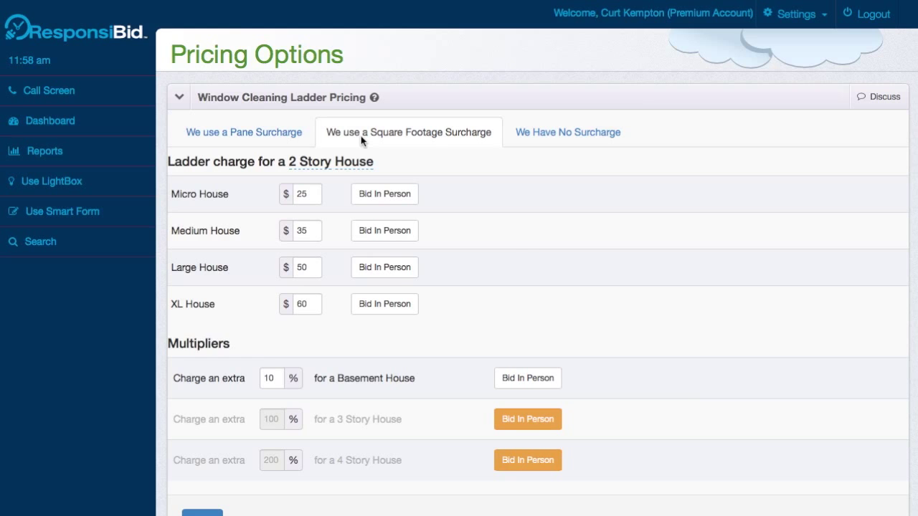
scroll(538, 280, "down", 3)
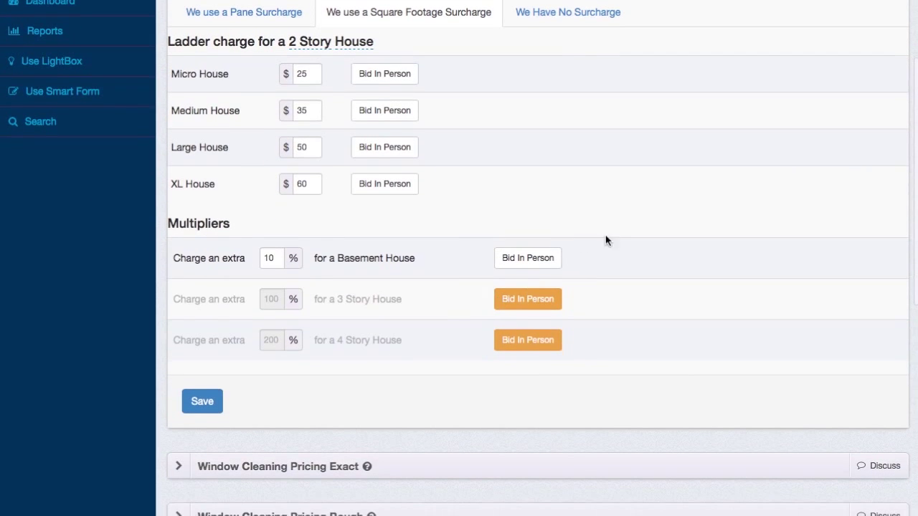
Expand Window Cleaning Pricing Exact and review the cleaning and frame wipe prices for each pane type.
left_click(459, 468)
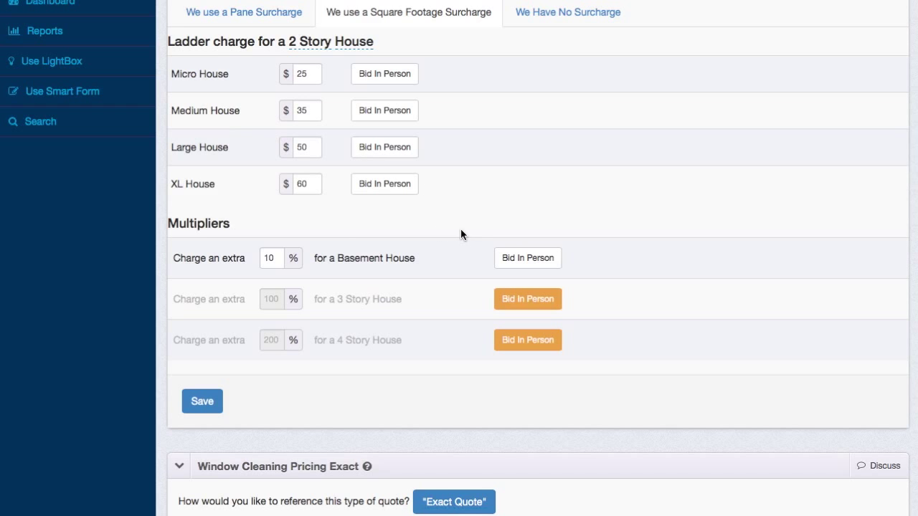
scroll(468, 229, "down", 4)
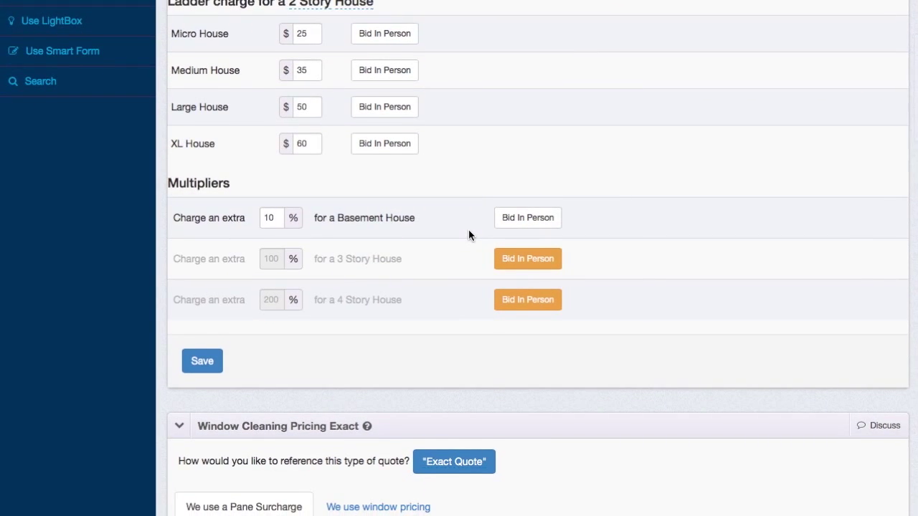
scroll(469, 231, "down", 3)
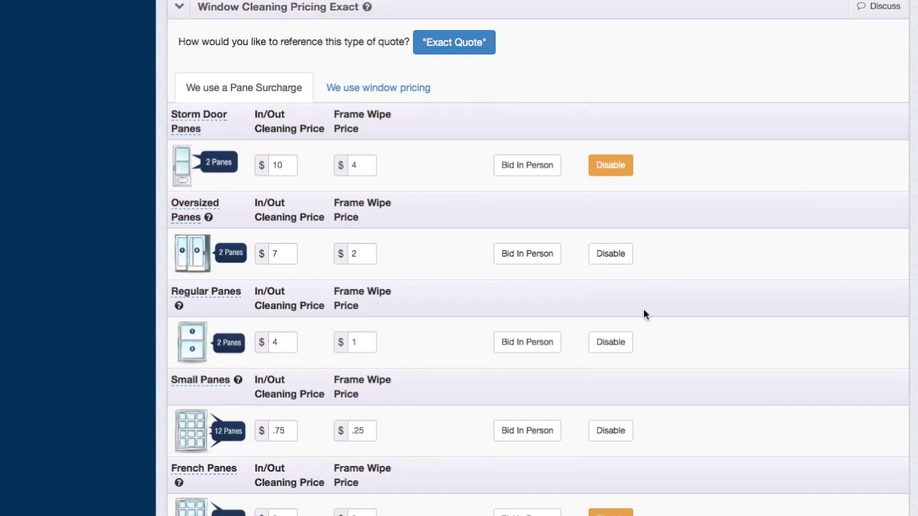
scroll(514, 343, "down", 3)
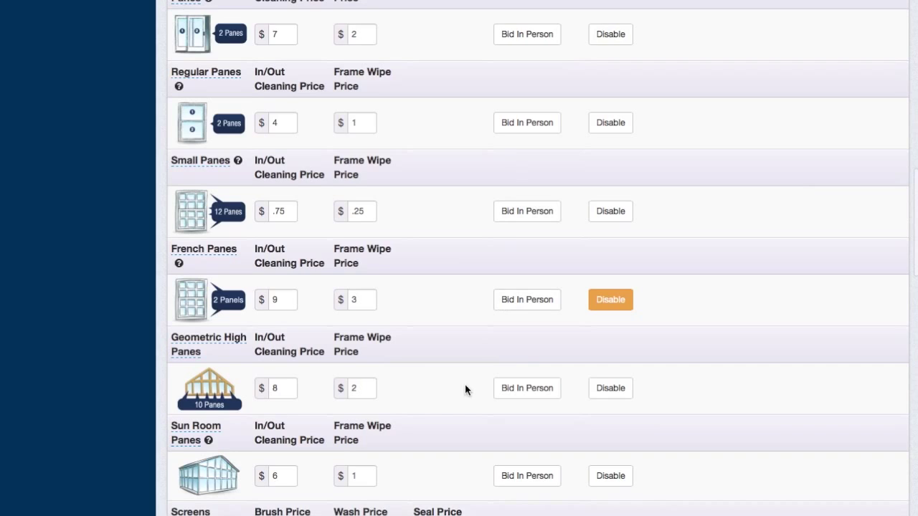
scroll(467, 389, "down", 3)
scroll(419, 426, "down", 10)
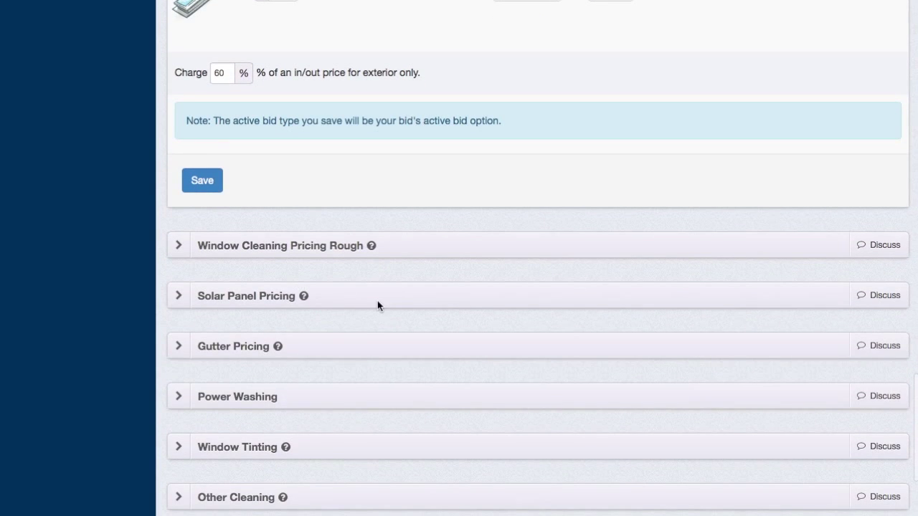
Expand Solar Panel Pricing to review its panel prices and volume discounts, and bring up the Window Tinting help video.
left_click(378, 302)
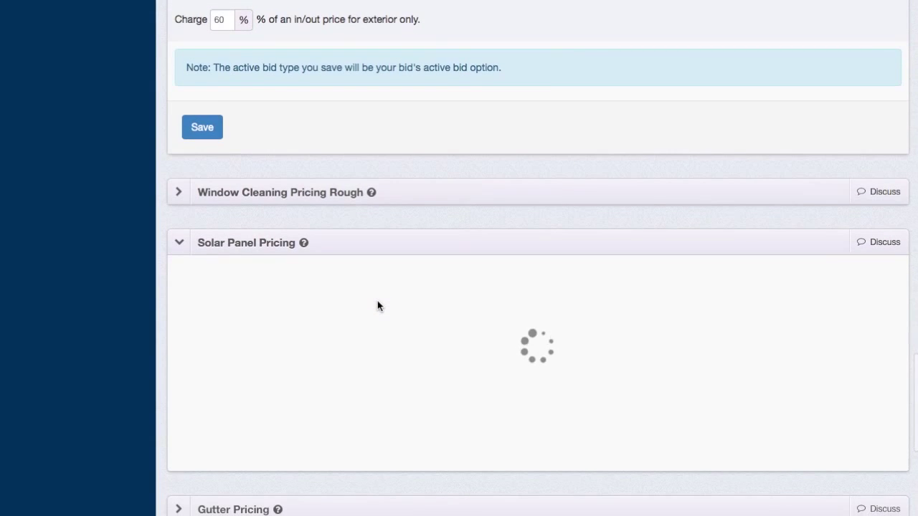
scroll(457, 275, "down", 3)
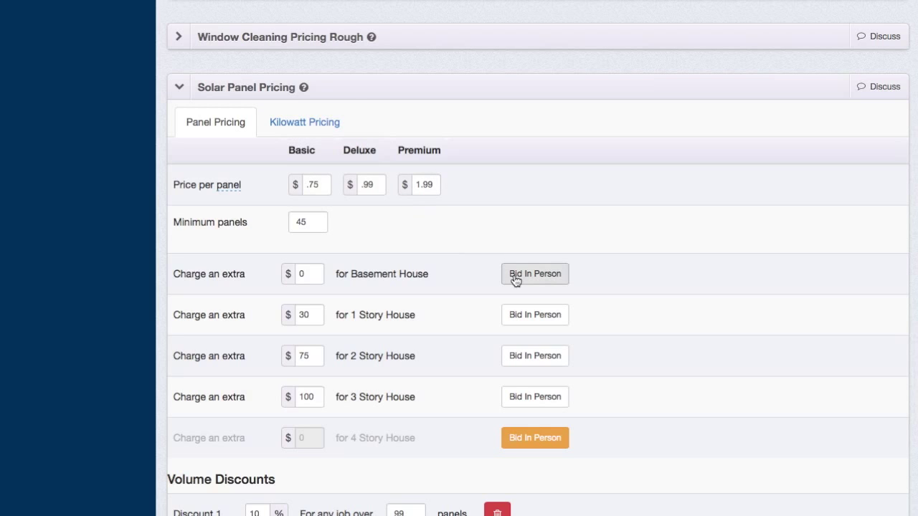
scroll(651, 279, "down", 10)
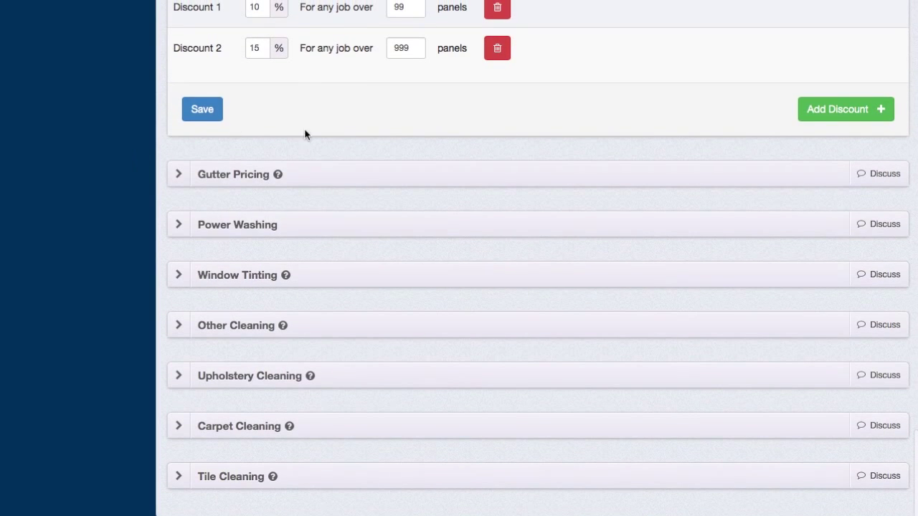
left_click(285, 275)
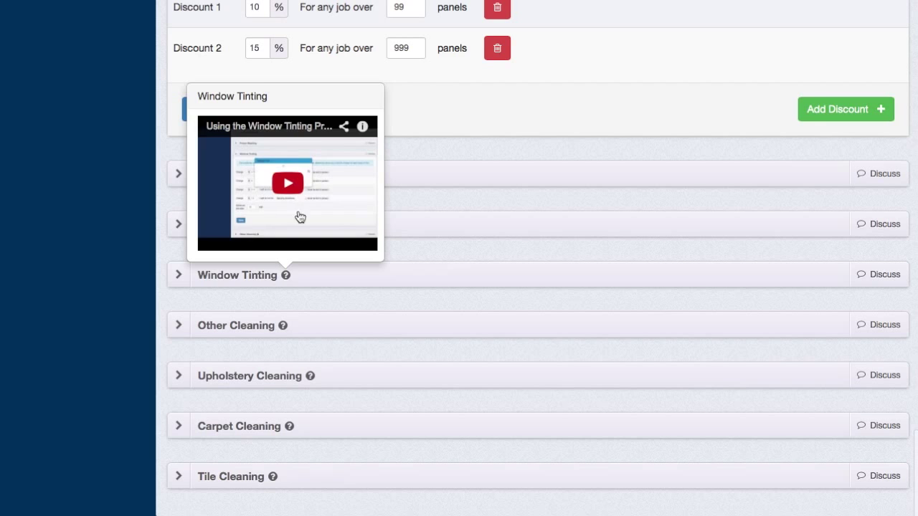
Bring up the Other Cleaning help video, open the Proposal Builder and review the Window Cleaning exact, rough and in-person bid disclaimers.
left_click(282, 330)
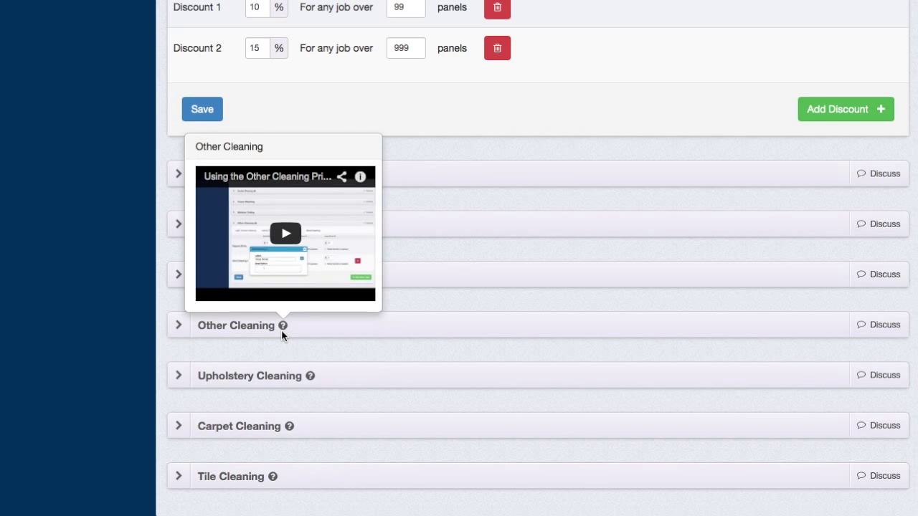
scroll(418, 327, "up", 20)
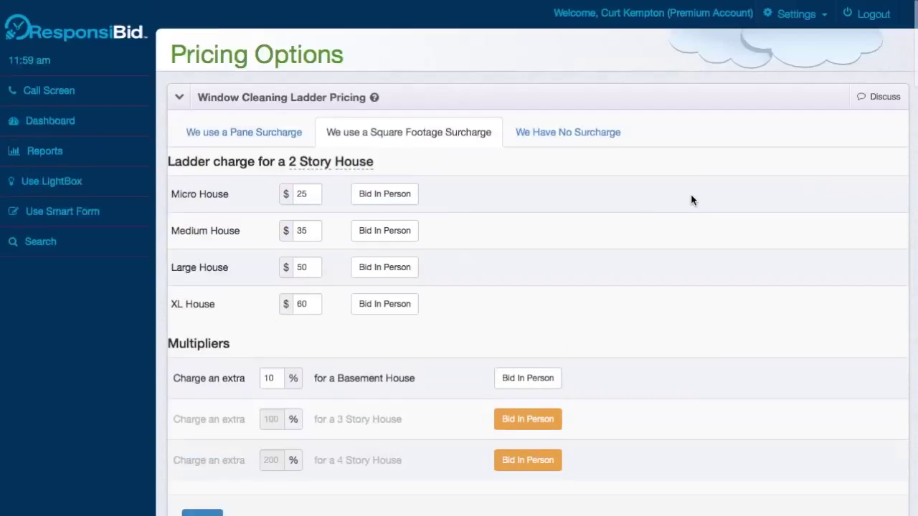
left_click(802, 15)
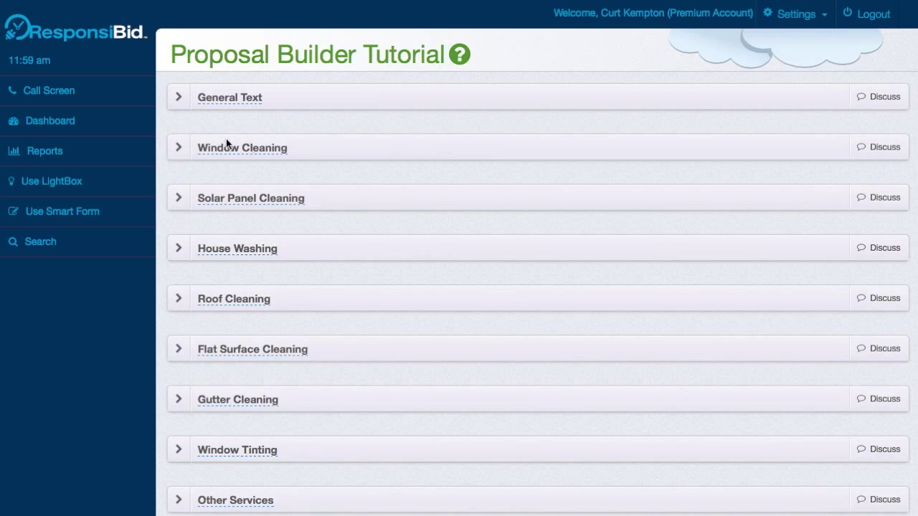
left_click(324, 148)
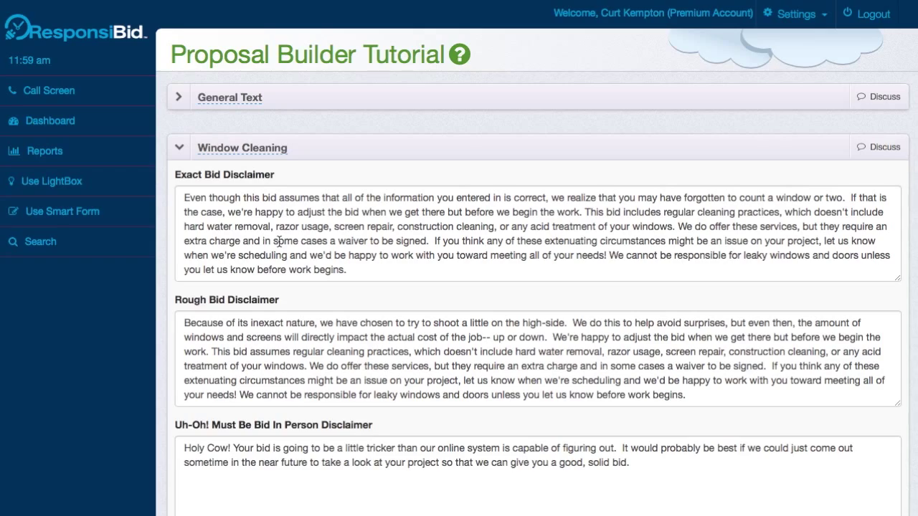
scroll(279, 241, "down", 3)
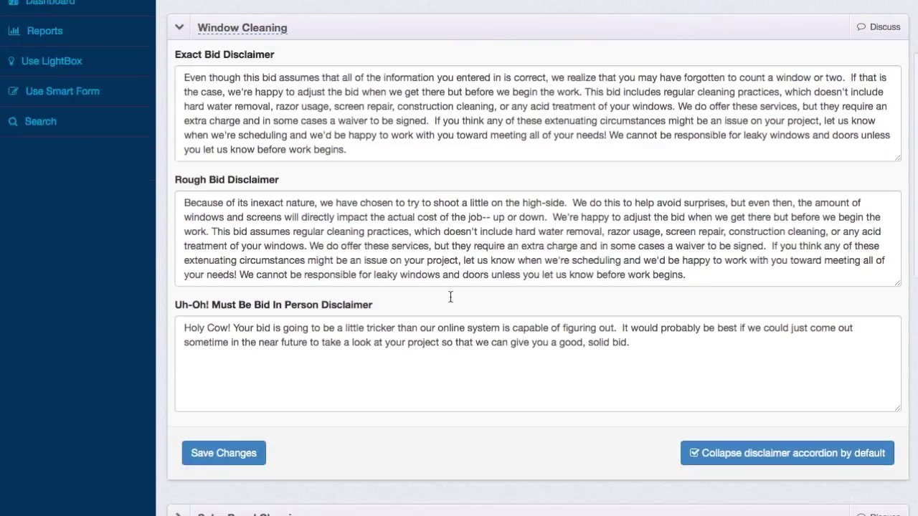
scroll(451, 296, "down", 3)
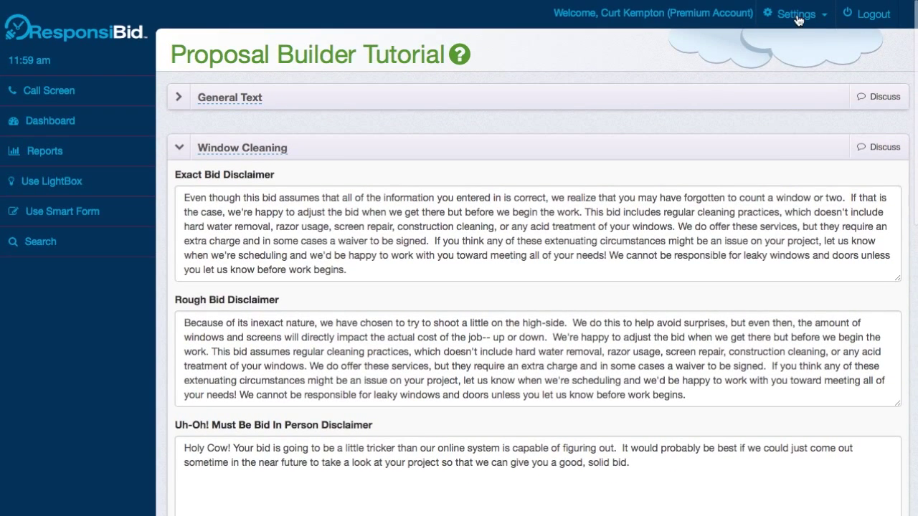
Open the Package Builder and review the Basic, Deluxe and Premium package options under Solar Panel Package Builder, collapsing the section when done.
left_click(796, 14)
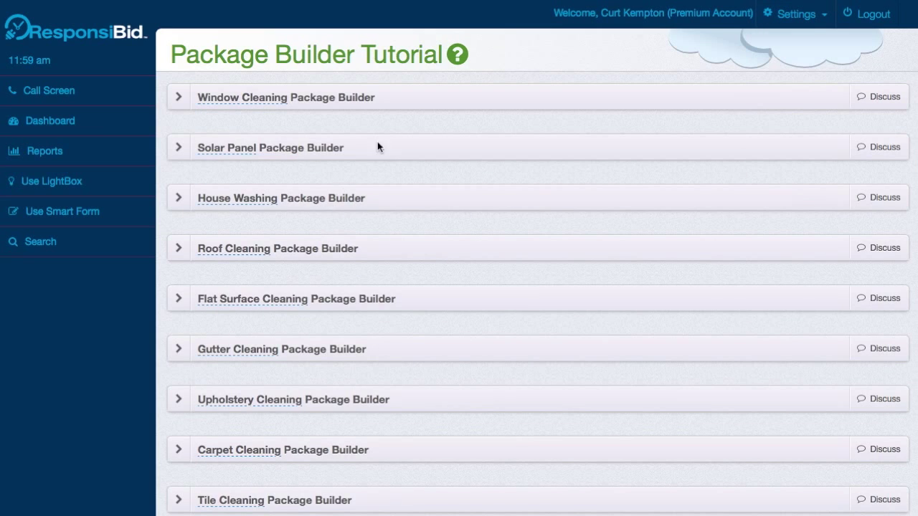
left_click(376, 148)
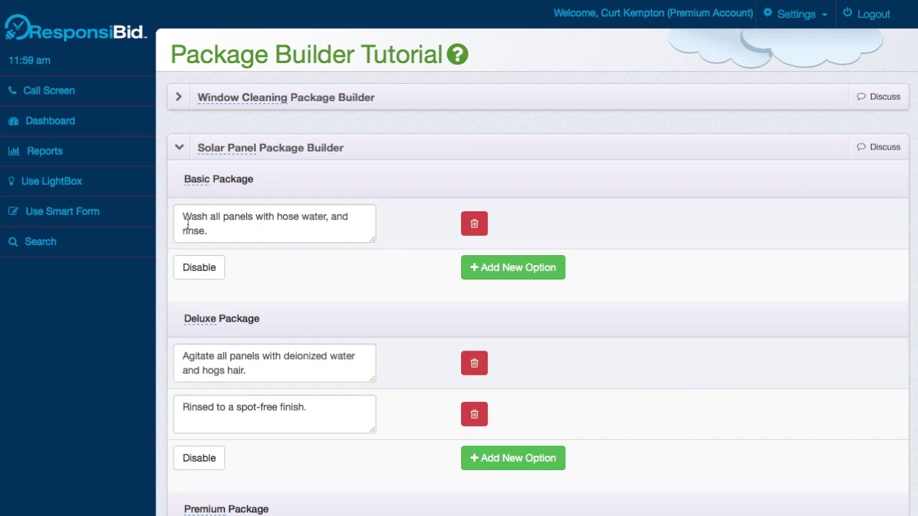
left_click_drag(182, 218, 258, 229)
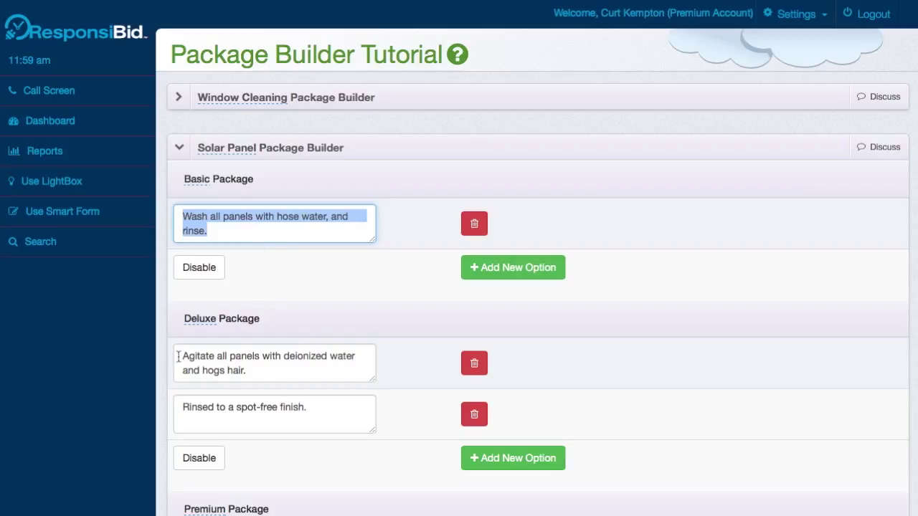
left_click_drag(177, 357, 284, 367)
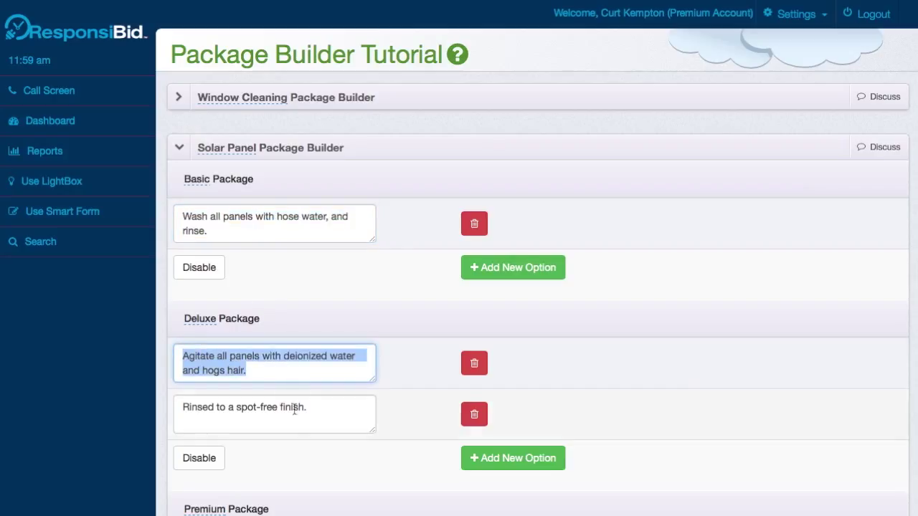
scroll(358, 468, "down", 5)
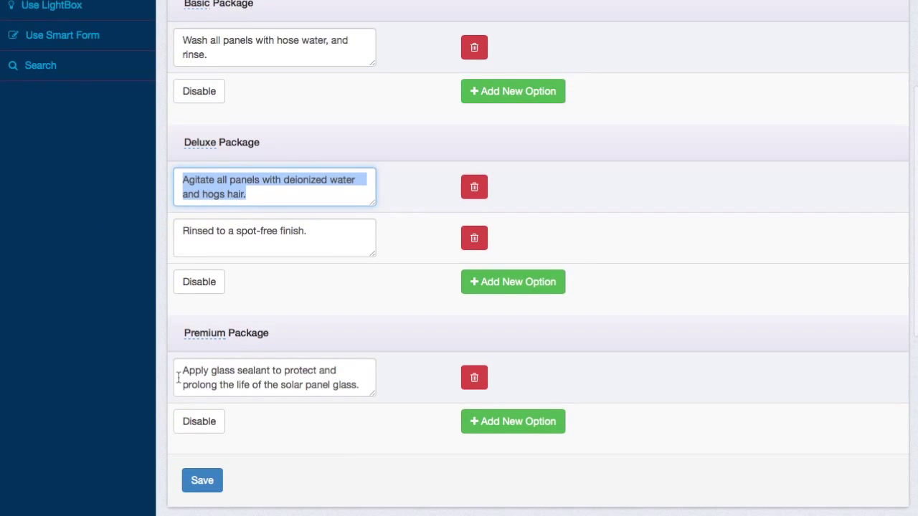
scroll(421, 389, "up", 1)
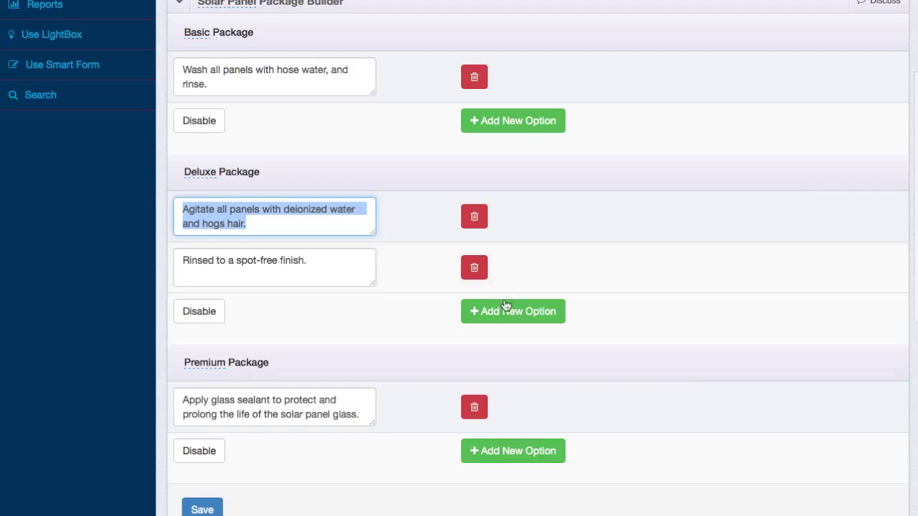
left_click(194, 457)
left_click(202, 460)
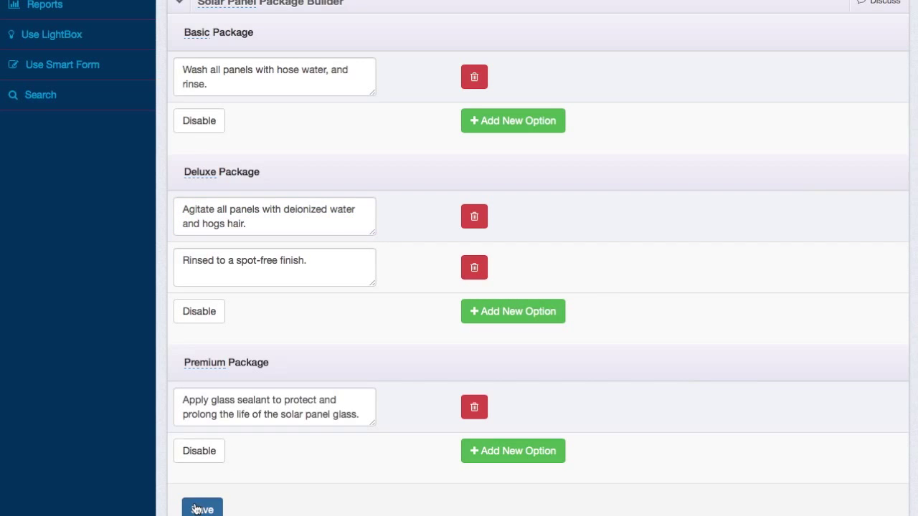
scroll(686, 279, "up", 5)
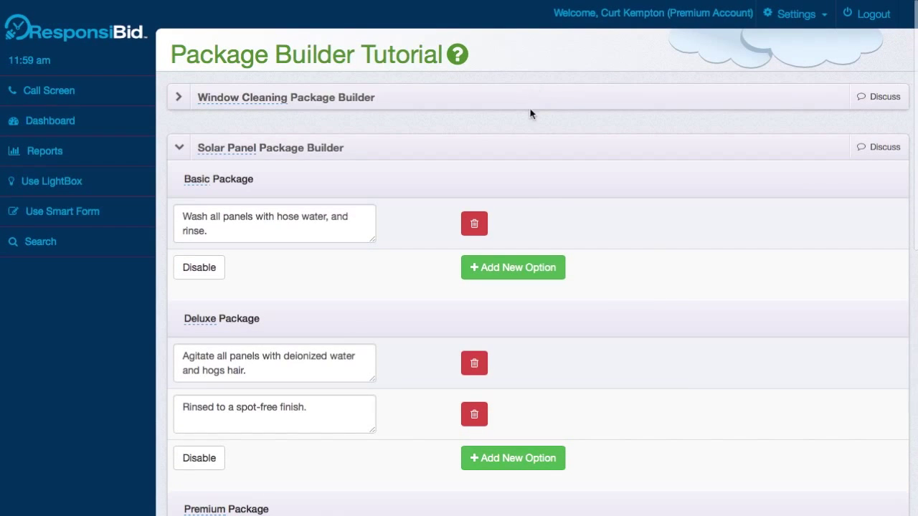
left_click(541, 149)
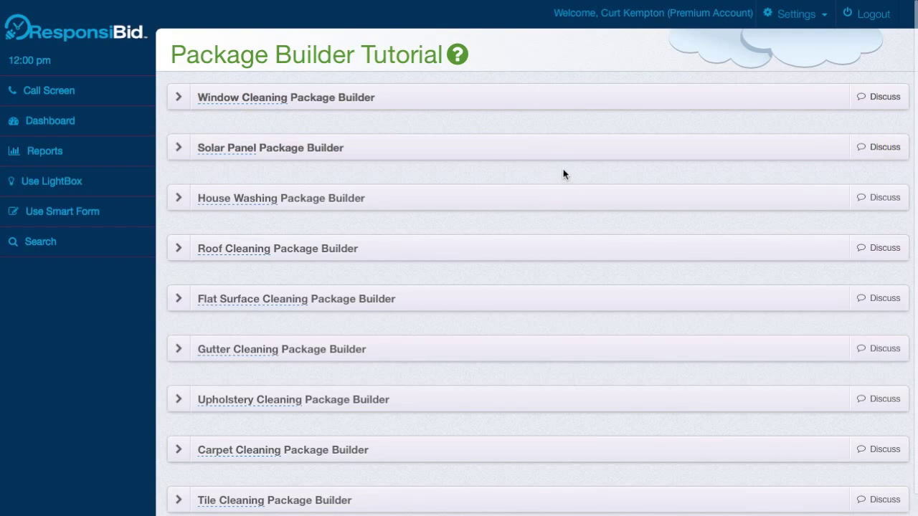
Expand Roof Cleaning Package Builder and review the service descriptions offered in its Basic, Deluxe and Premium packages.
left_click(427, 249)
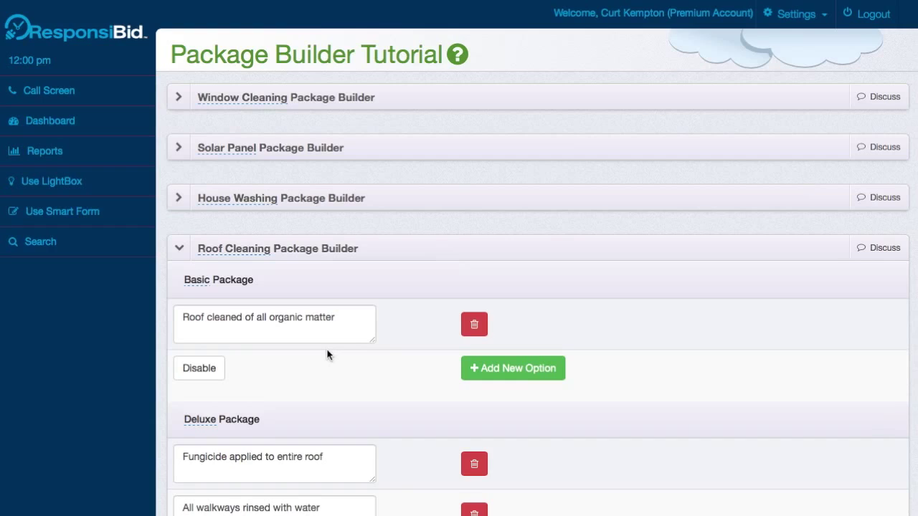
scroll(327, 352, "down", 3)
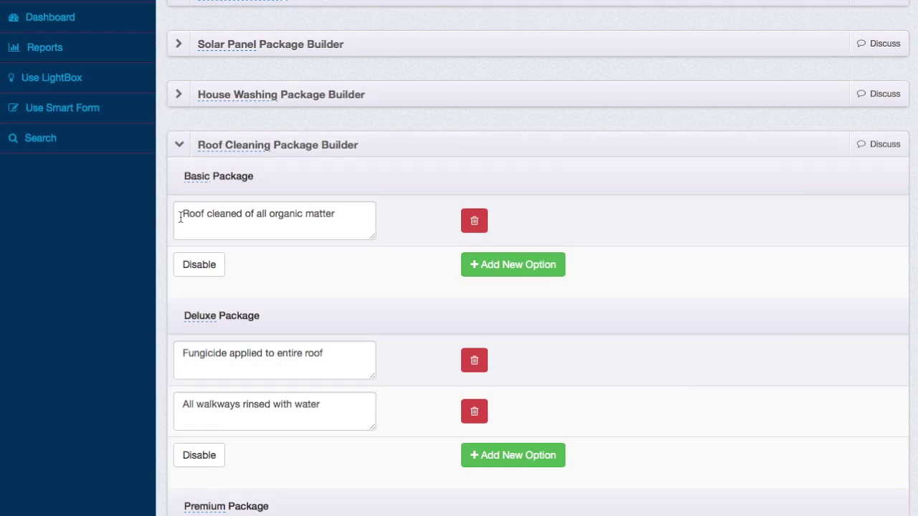
left_click_drag(180, 217, 393, 222)
left_click(237, 368)
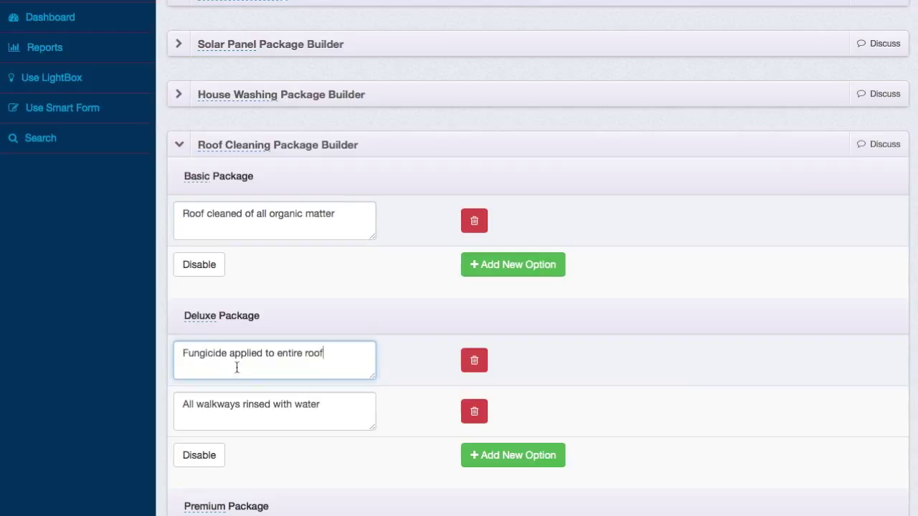
left_click_drag(177, 356, 331, 357)
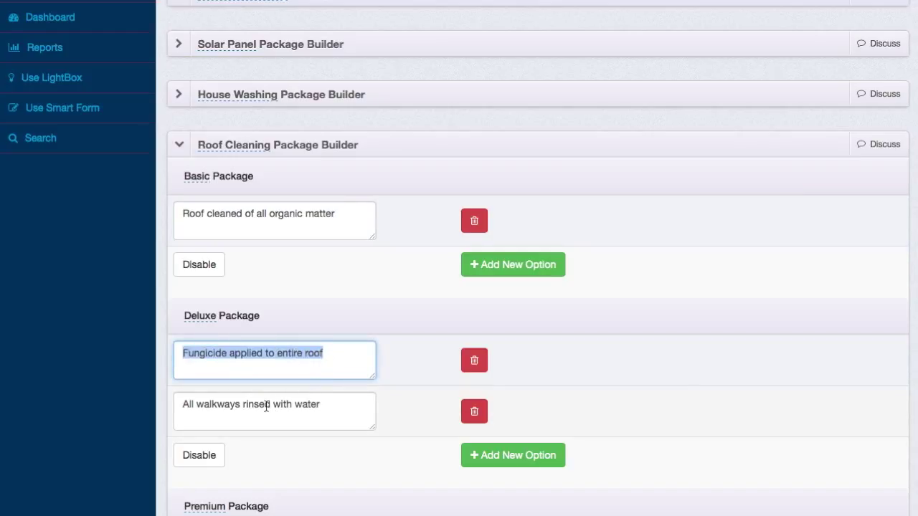
left_click_drag(193, 407, 331, 406)
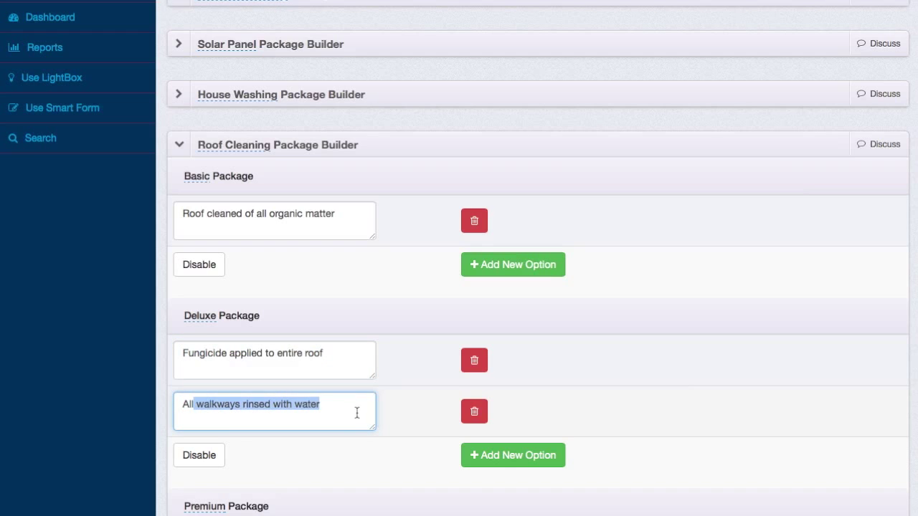
left_click(336, 413)
scroll(355, 421, "down", 3)
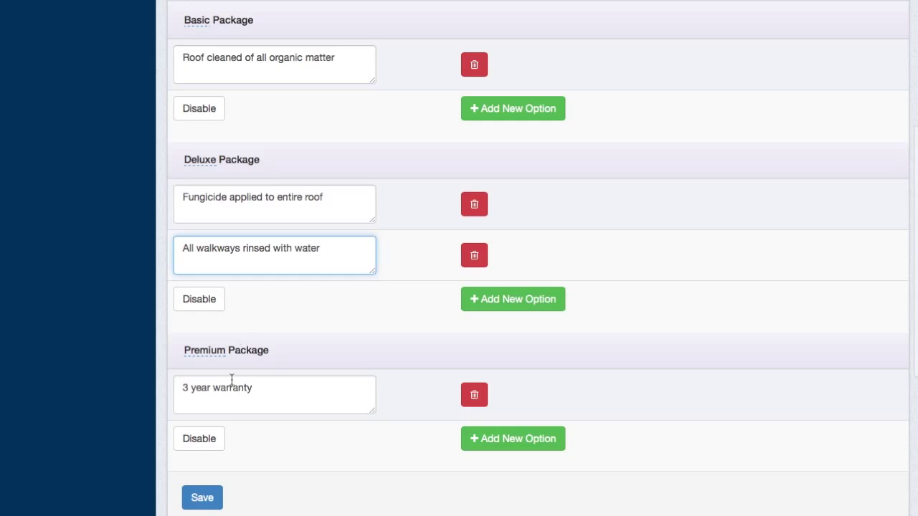
scroll(336, 397, "up", 4)
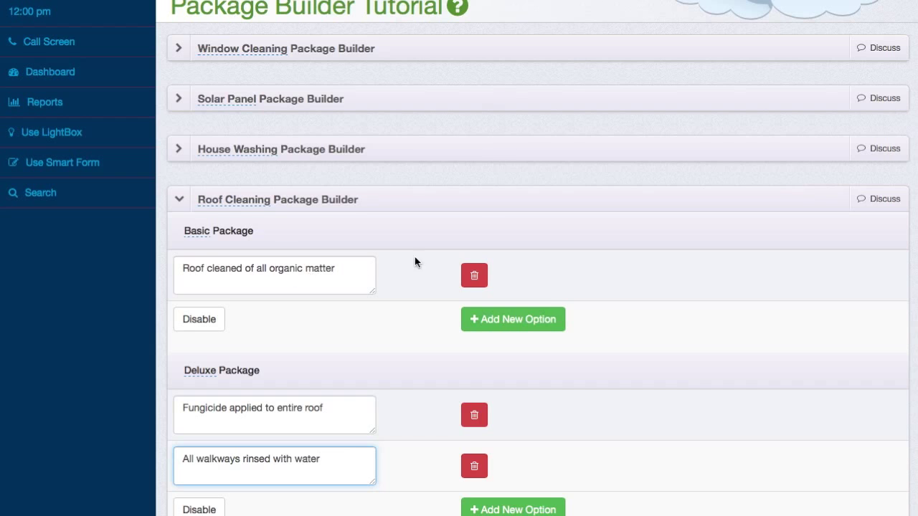
scroll(502, 247, "up", 3)
Open the sample customer's profile and blacklist the IP address recorded under Services Requested.
left_click(806, 21)
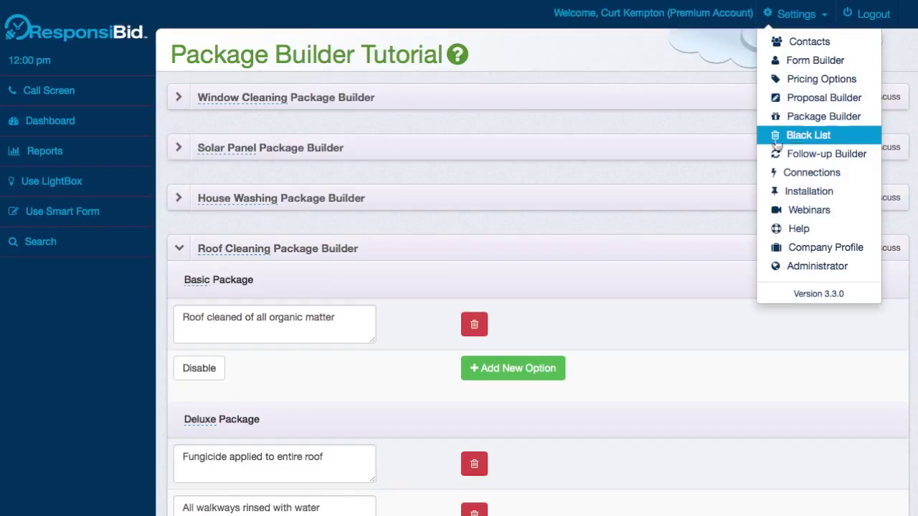
left_click(63, 135)
scroll(402, 367, "down", 2)
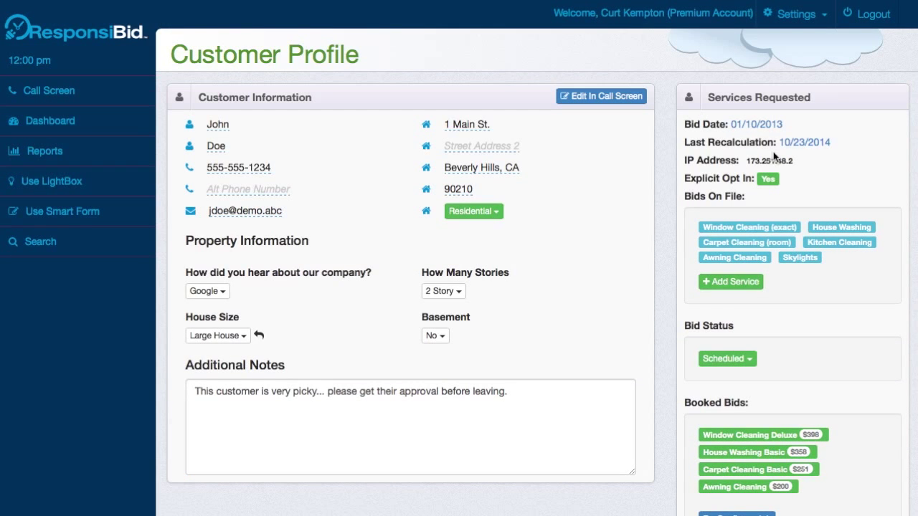
left_click(775, 160)
Open the Black List, look through its categories and delete the entry under IP Address.
left_click(824, 15)
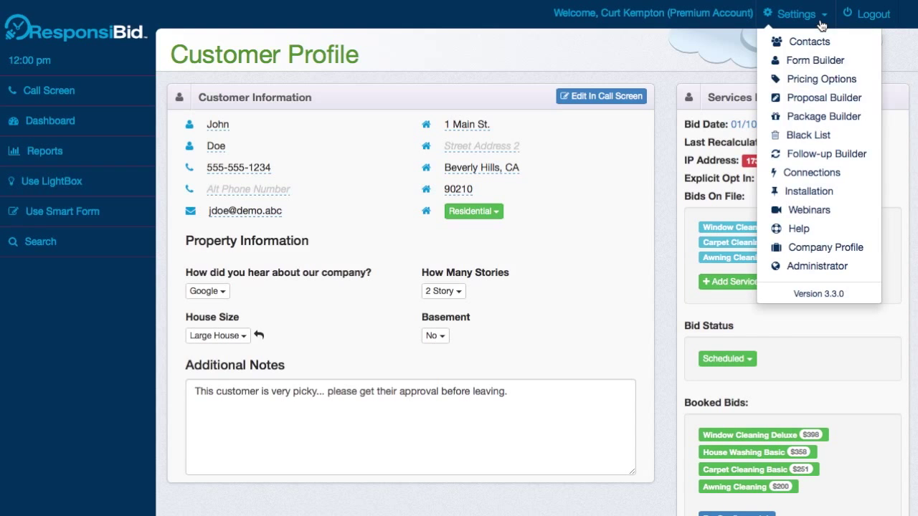
left_click(814, 134)
scroll(289, 299, "down", 9)
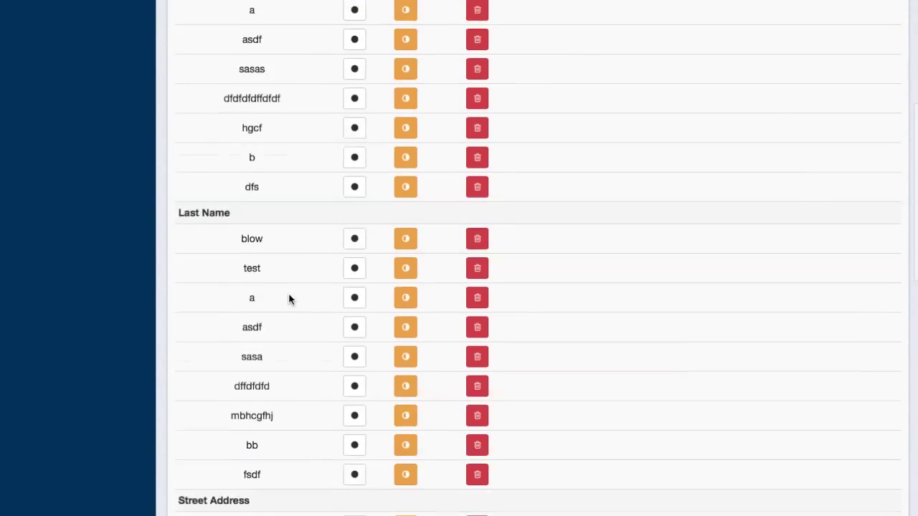
scroll(289, 299, "down", 4)
scroll(277, 358, "down", 7)
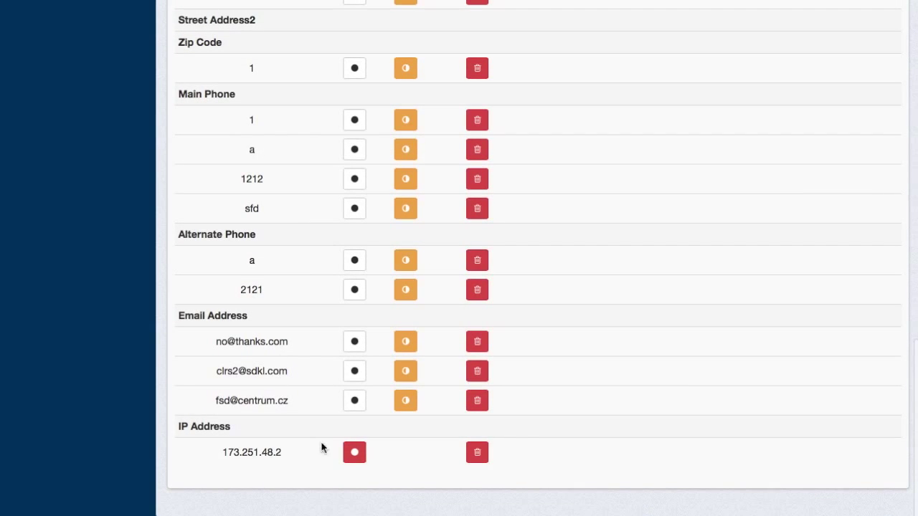
left_click(485, 454)
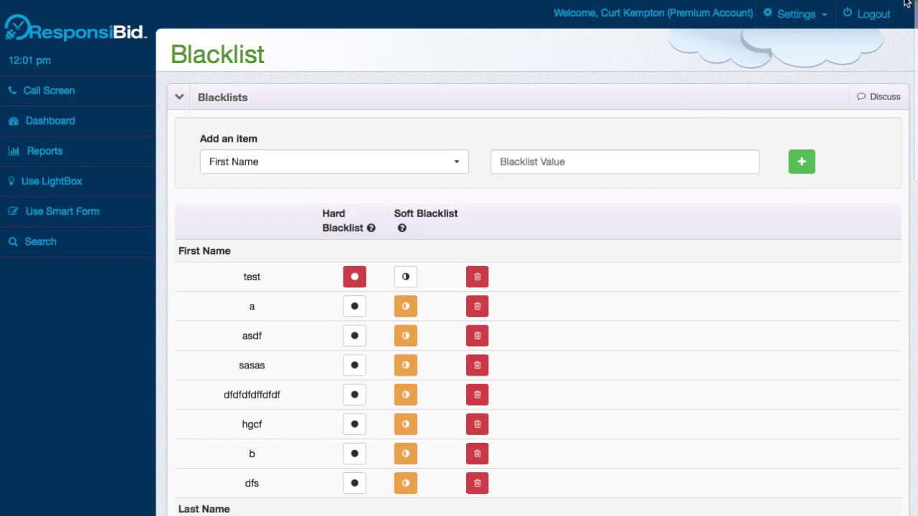
Open the Follow-up Builder and expand Follow Up 1 for bids with the Pending status.
left_click(812, 16)
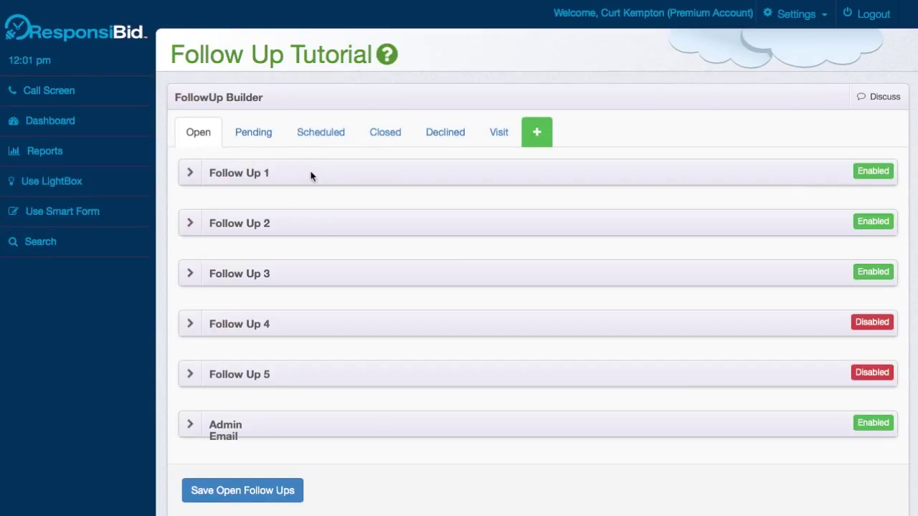
left_click(250, 136)
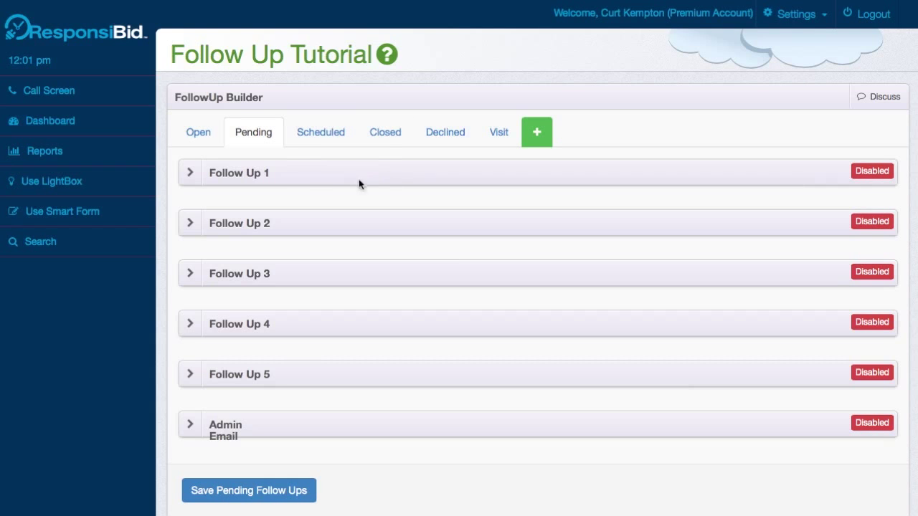
left_click(297, 171)
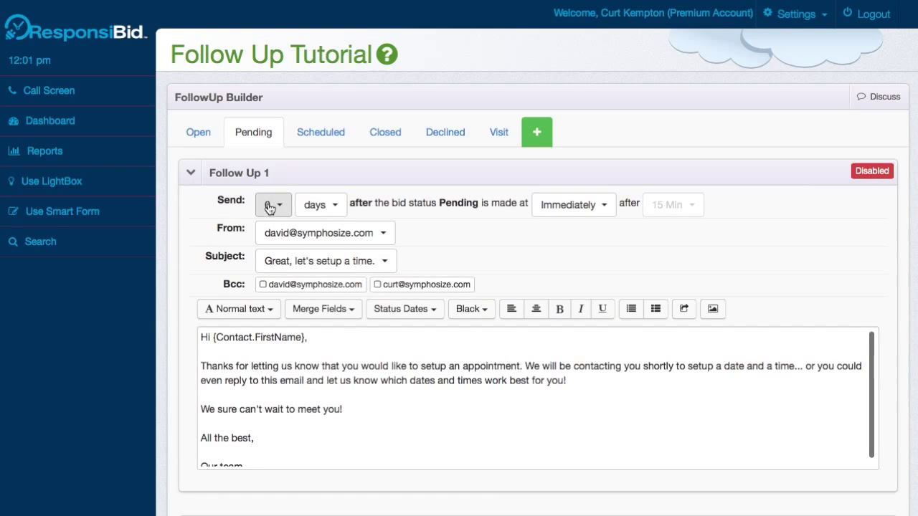
Examine the send time, sender and subject choices of the pending Follow Up 1 email, leaving the settings as they are.
left_click(590, 208)
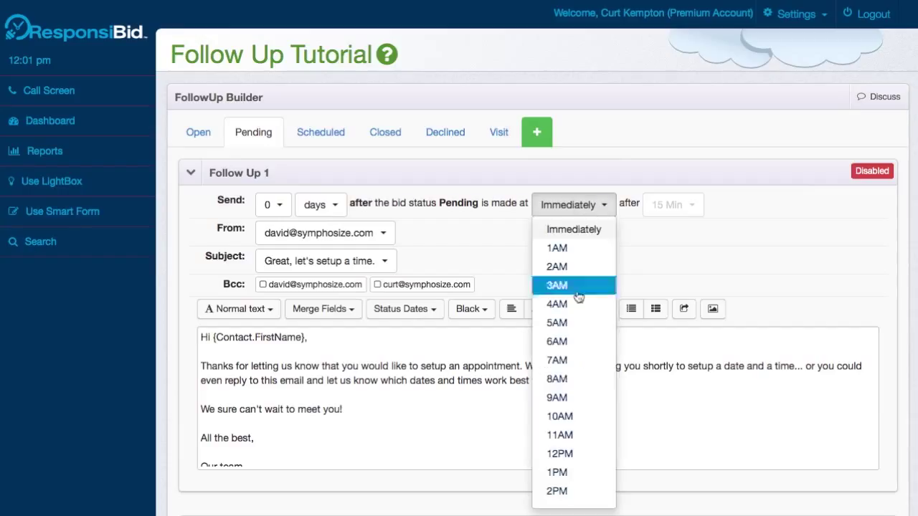
left_click(698, 267)
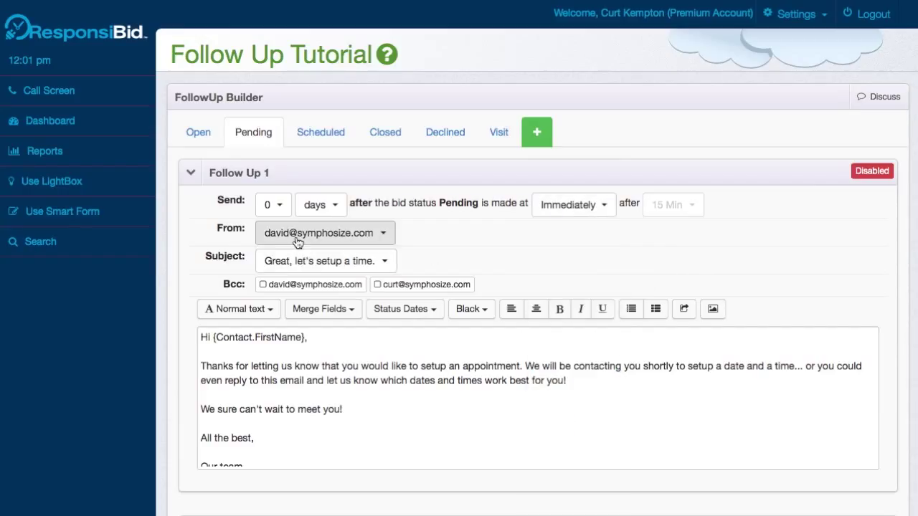
left_click(298, 235)
left_click(499, 219)
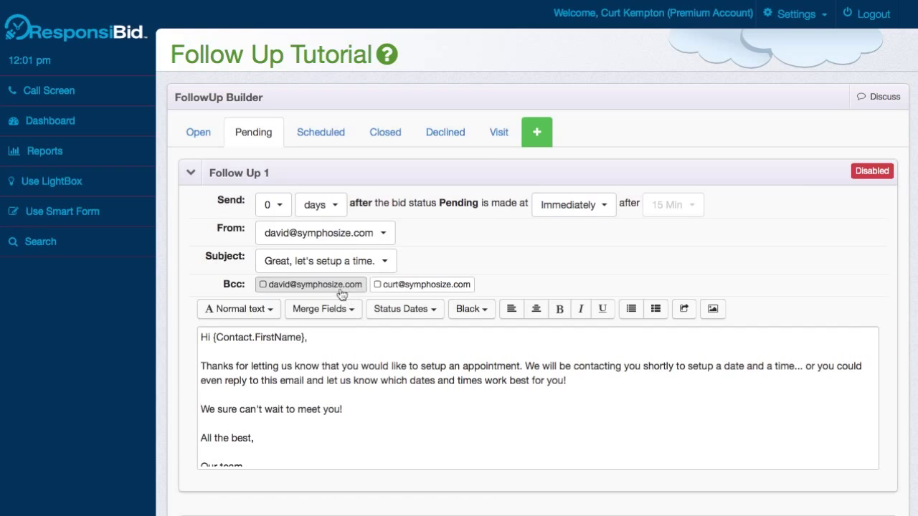
left_click(353, 265)
left_click(512, 270)
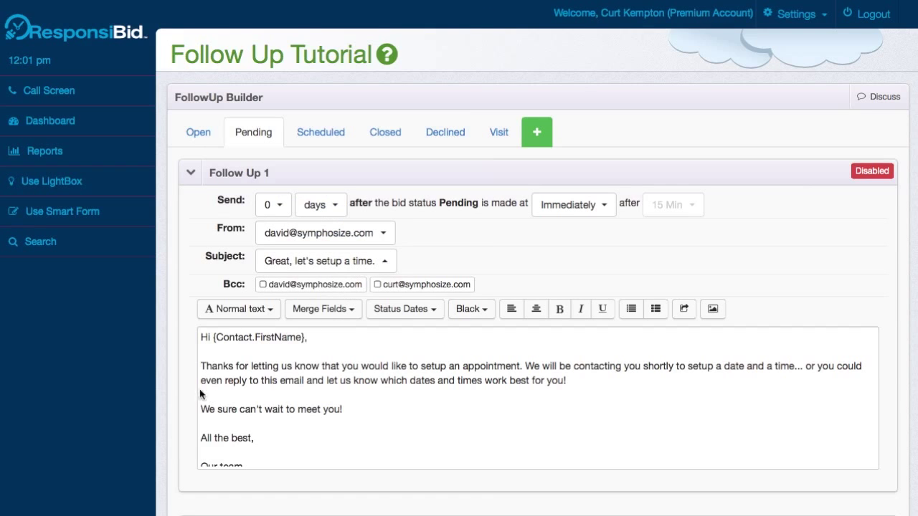
Enable Follow Up 1 for pending bids and save the pending follow-ups.
scroll(207, 344, "down", 3)
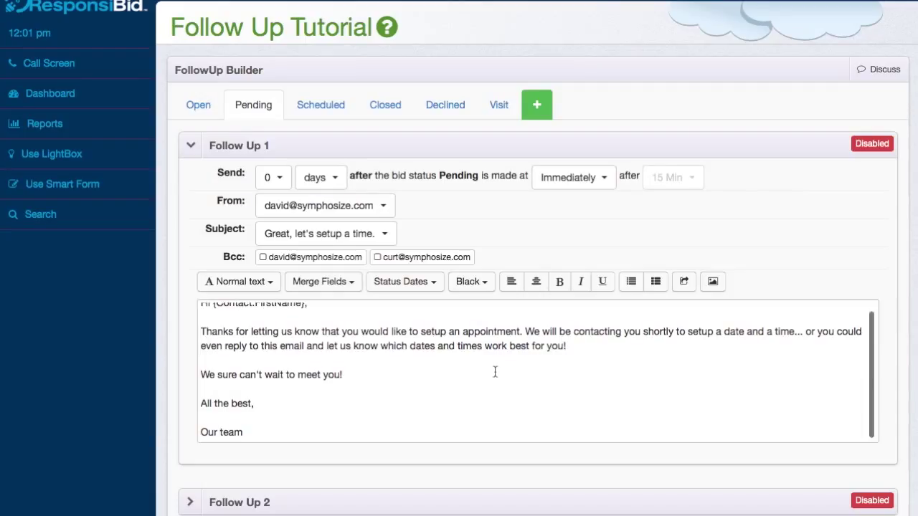
left_click(864, 146)
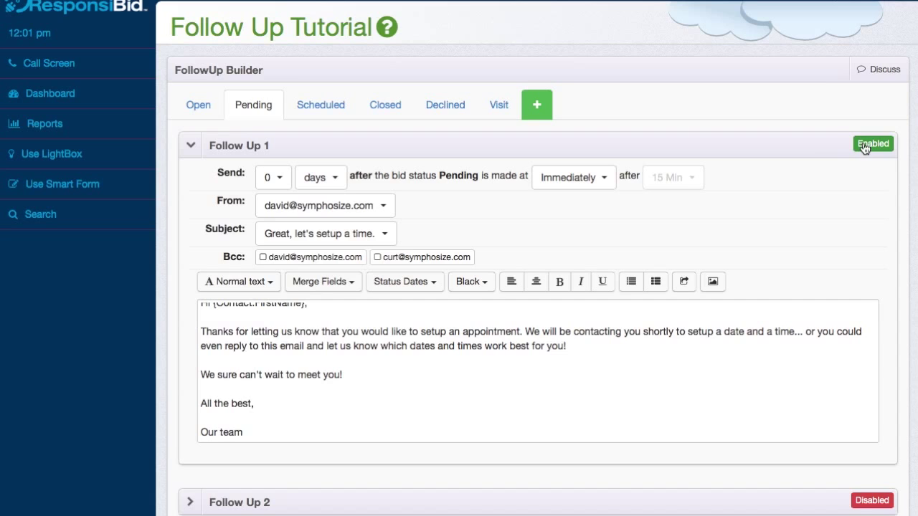
scroll(502, 323, "down", 5)
left_click(222, 495)
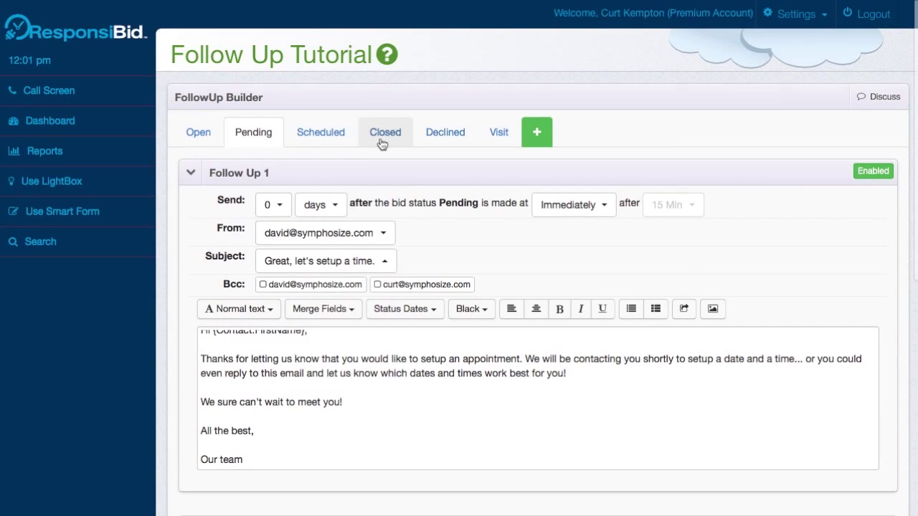
Disable Follow Up 1 for pending bids again and save the pending follow-ups.
left_click(883, 171)
scroll(666, 260, "down", 1)
scroll(666, 260, "down", 6)
left_click(284, 368)
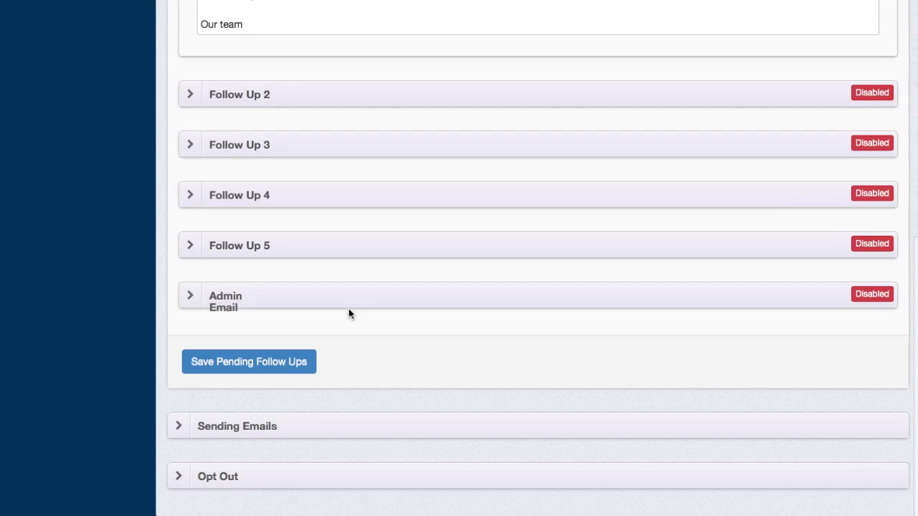
Show the follow-ups for bids with the Scheduled status and expand Follow Up 1.
scroll(348, 314, "up", 2)
scroll(349, 313, "up", 3)
left_click(317, 143)
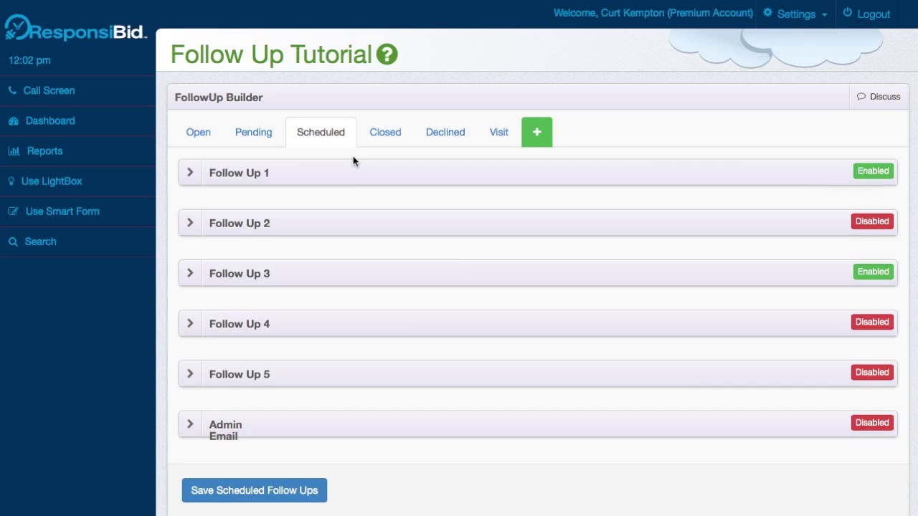
left_click(342, 172)
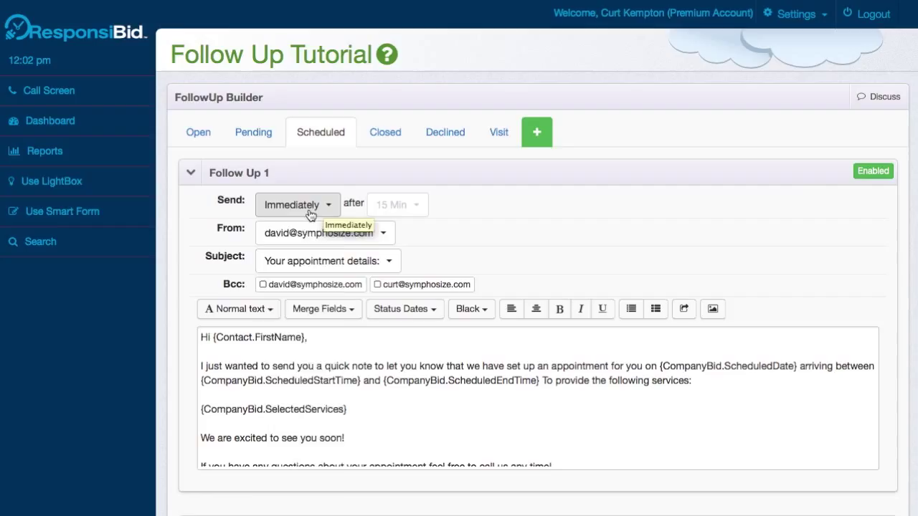
Try a send delay of 2 days after the Scheduled status for Follow Up 1, restoring Immediately as the send time.
left_click(325, 208)
left_click(291, 287)
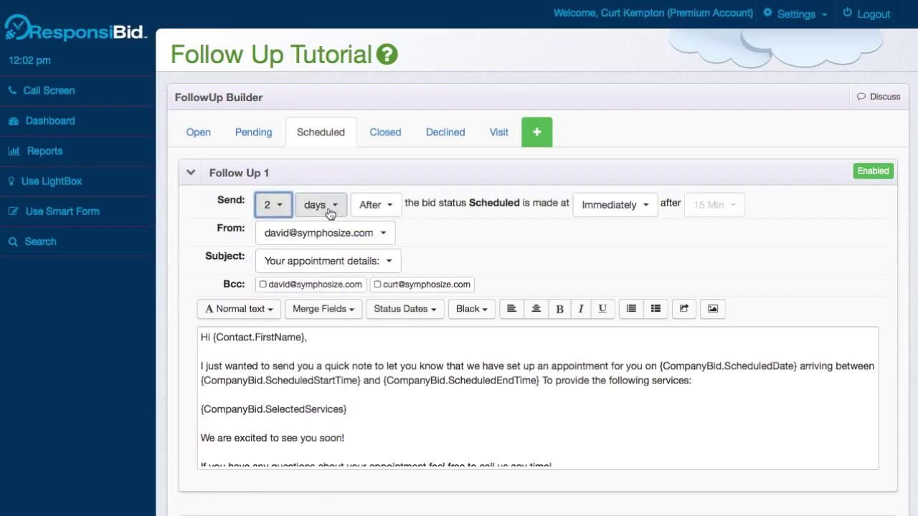
left_click(267, 206)
left_click(270, 228)
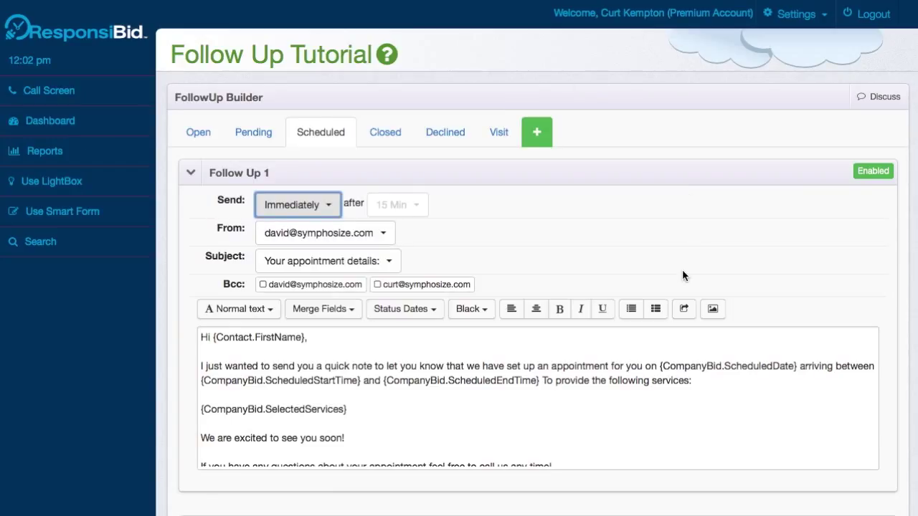
Look at the merge fields available for the scheduled Follow Up 1 email without inserting any.
left_click(342, 310)
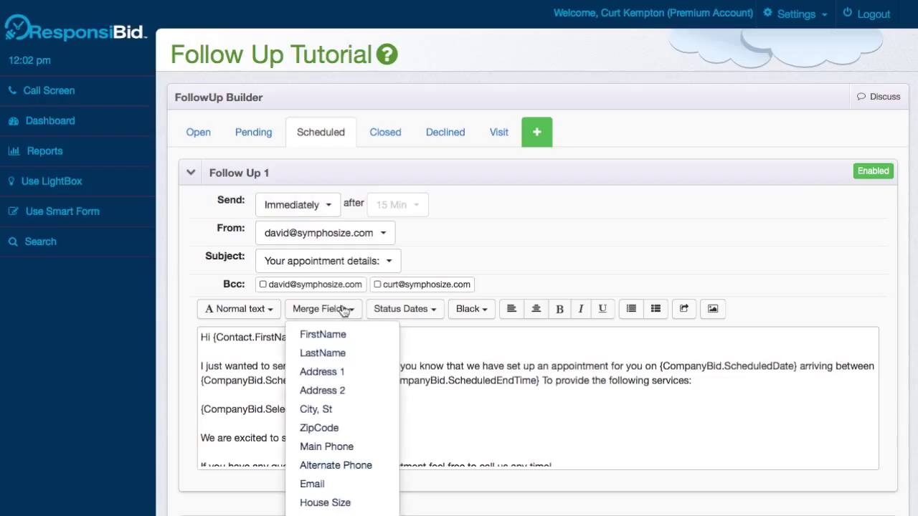
left_click(535, 352)
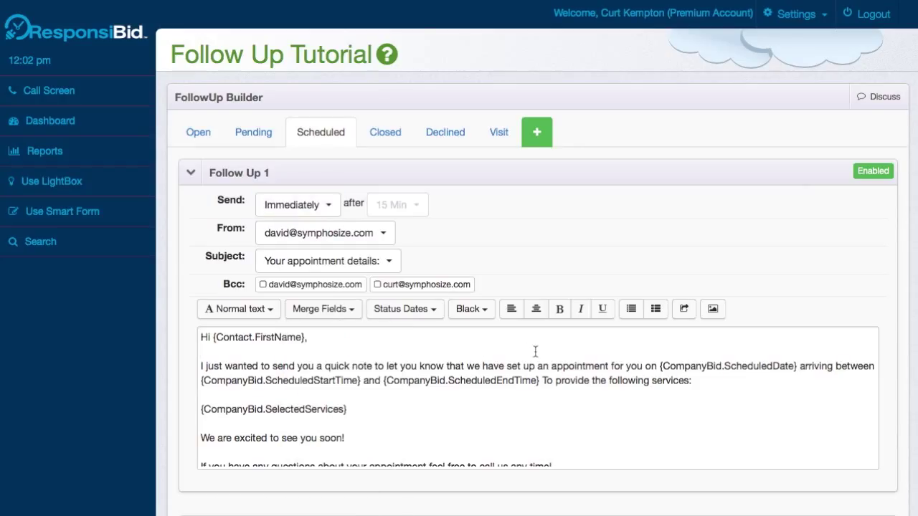
Open the CRM Connections settings and view The Customer Factor's connection form, returning the provider to Infusionsoft.
left_click(816, 17)
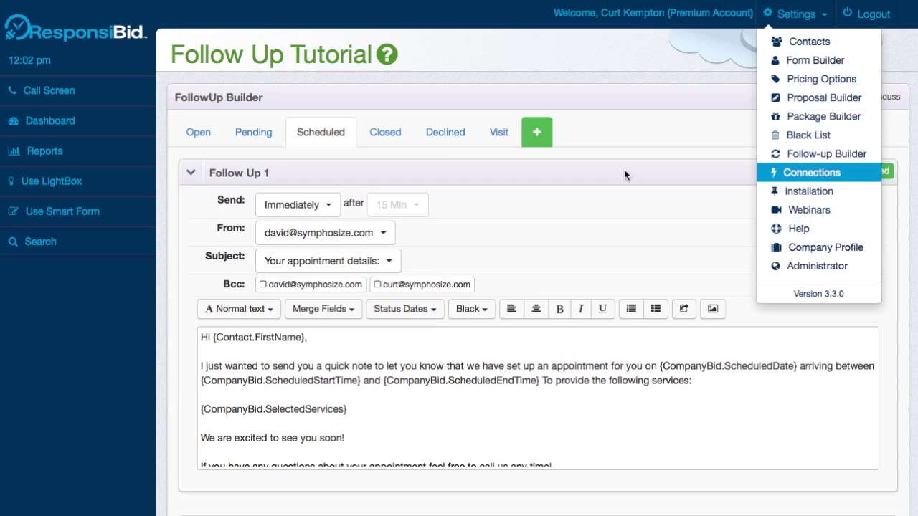
left_click(277, 146)
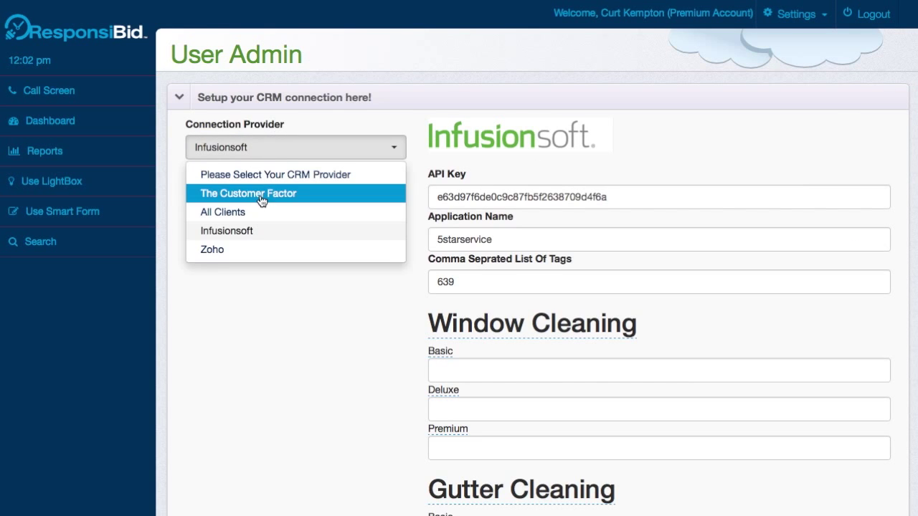
left_click(263, 201)
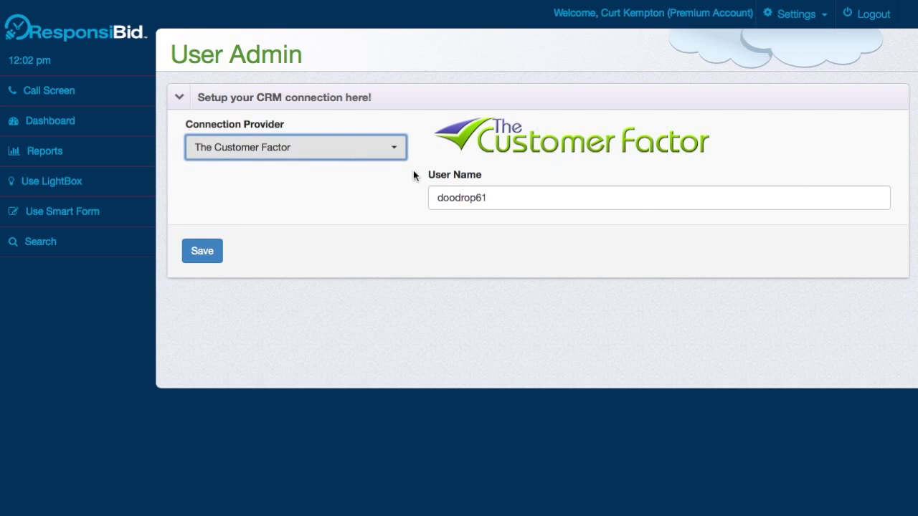
left_click(337, 147)
left_click(258, 230)
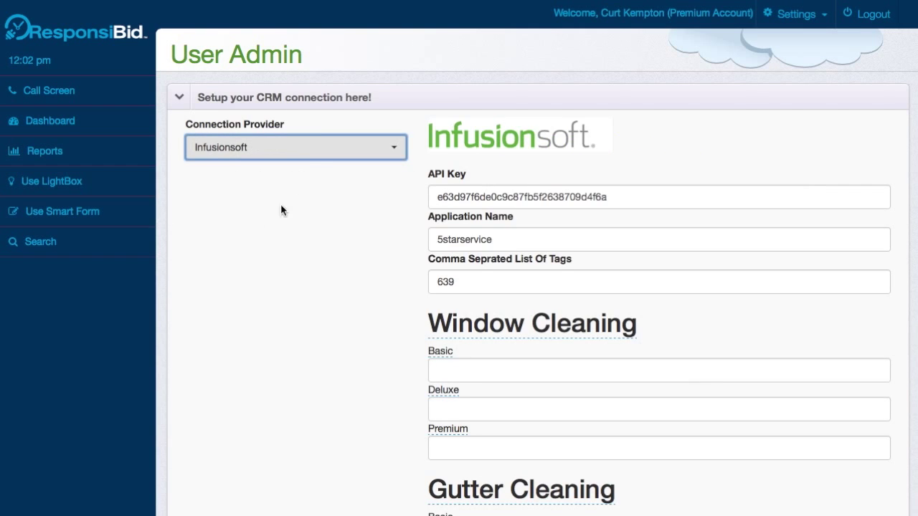
Open the website Installation page and expand the Basic Button Installation instructions for the Lightbox bidding tool.
left_click(832, 24)
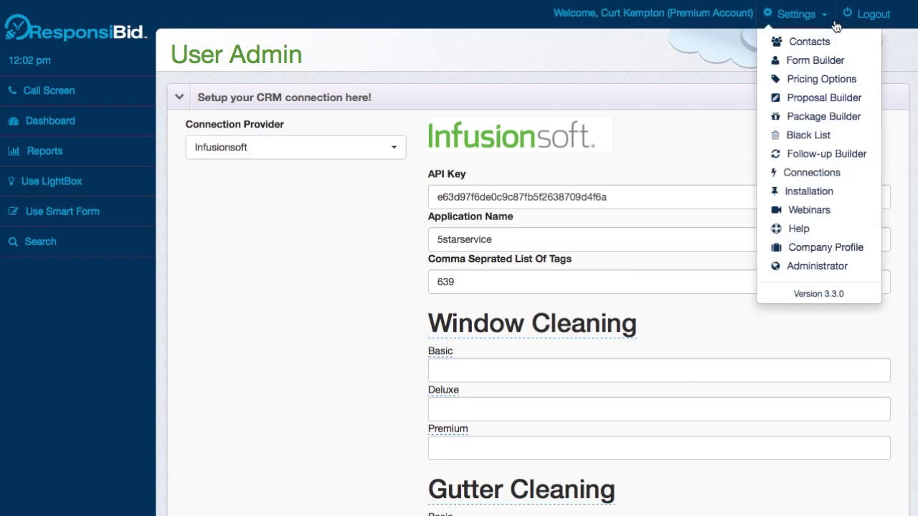
left_click(809, 192)
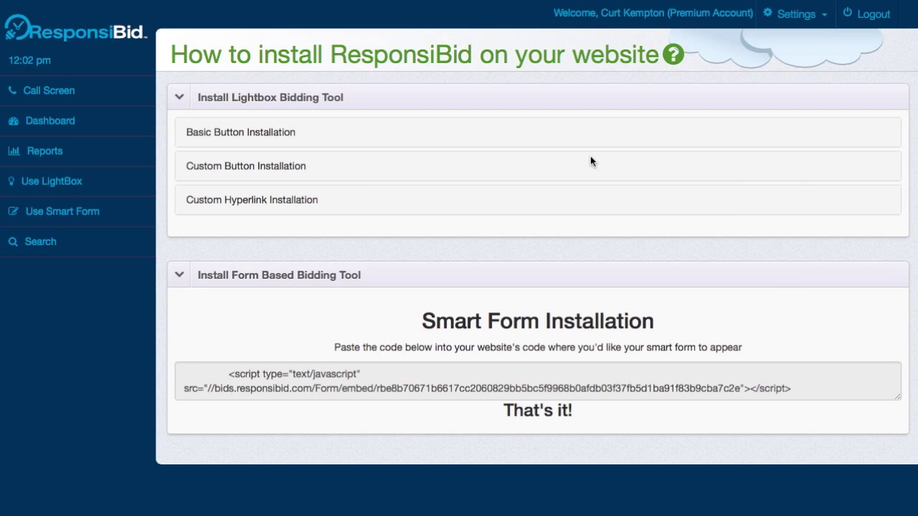
left_click(464, 128)
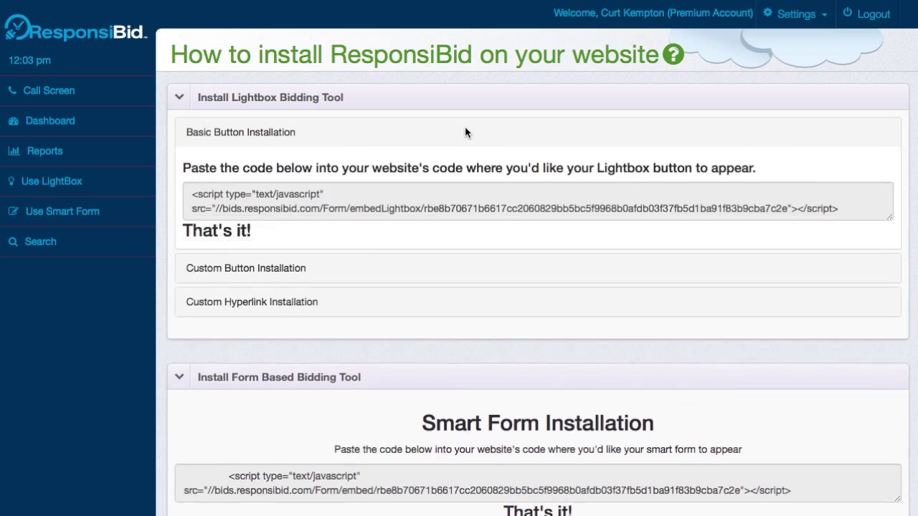
Select the whole Lightbox button embed script under Basic Button Installation and copy it.
left_click(190, 193)
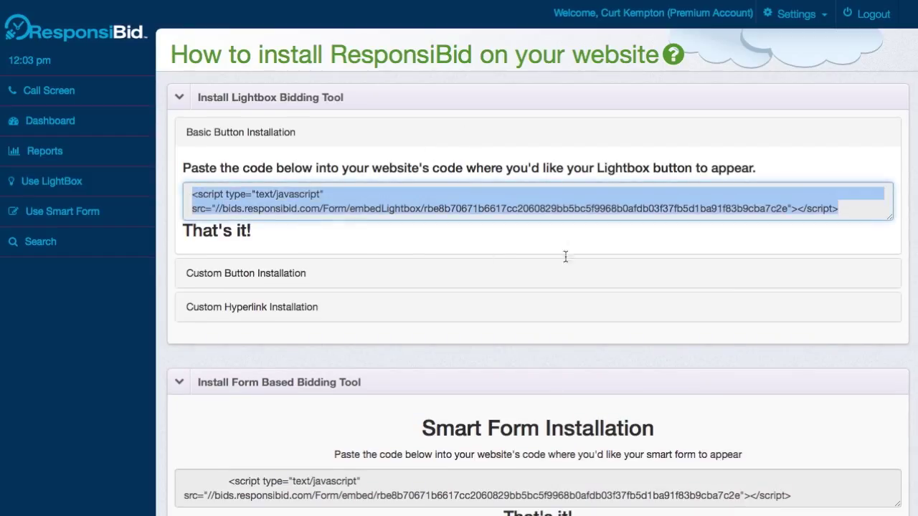
right_click(782, 201)
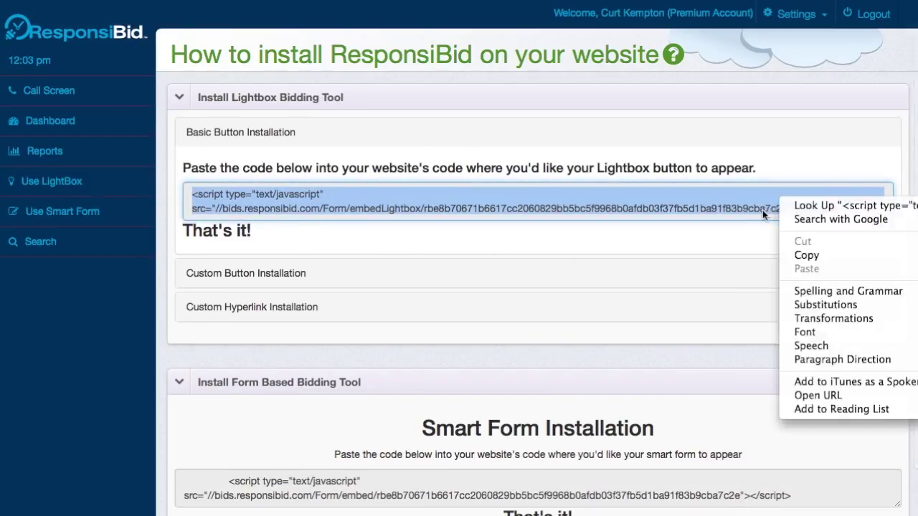
left_click(806, 256)
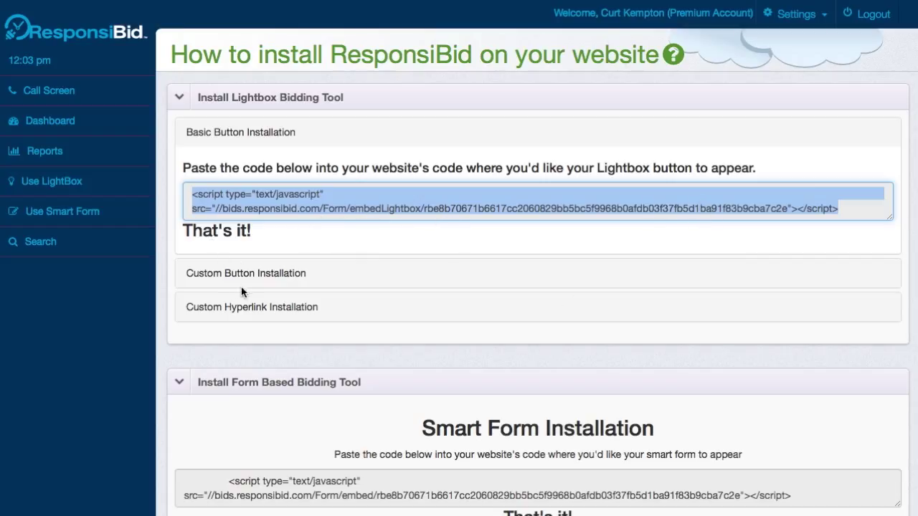
left_click_drag(379, 214, 304, 208)
left_click_drag(304, 208, 355, 185)
left_click_drag(898, 186, 789, 198)
Open the Help Library and visit its Q&A Site to view recent questions, returning to the Help Library.
left_click(805, 16)
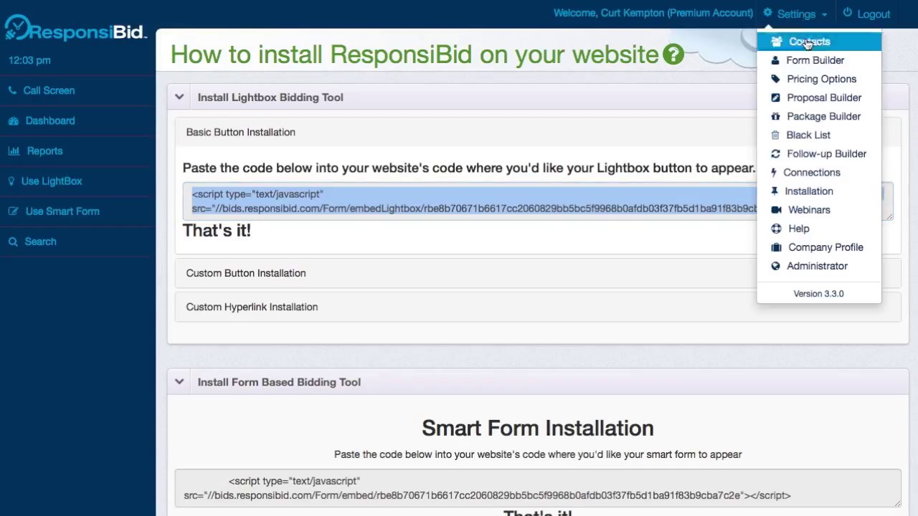
left_click(806, 231)
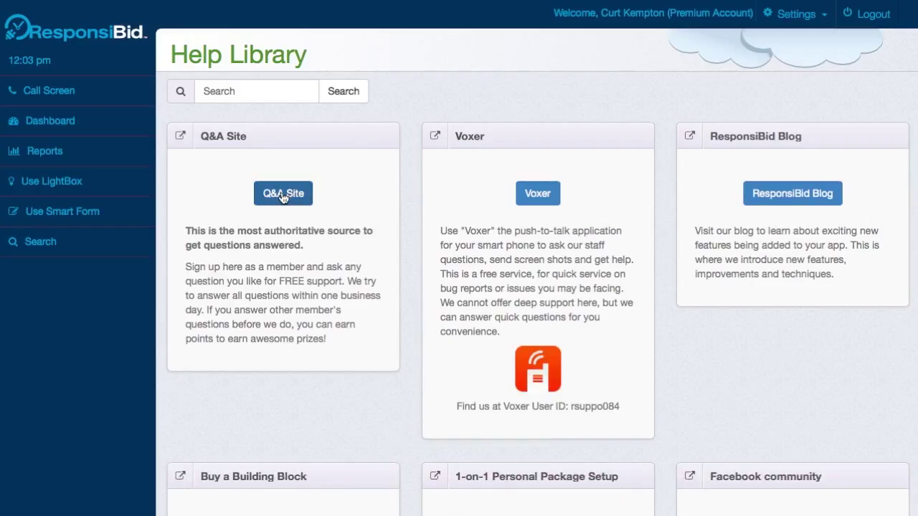
left_click(282, 196)
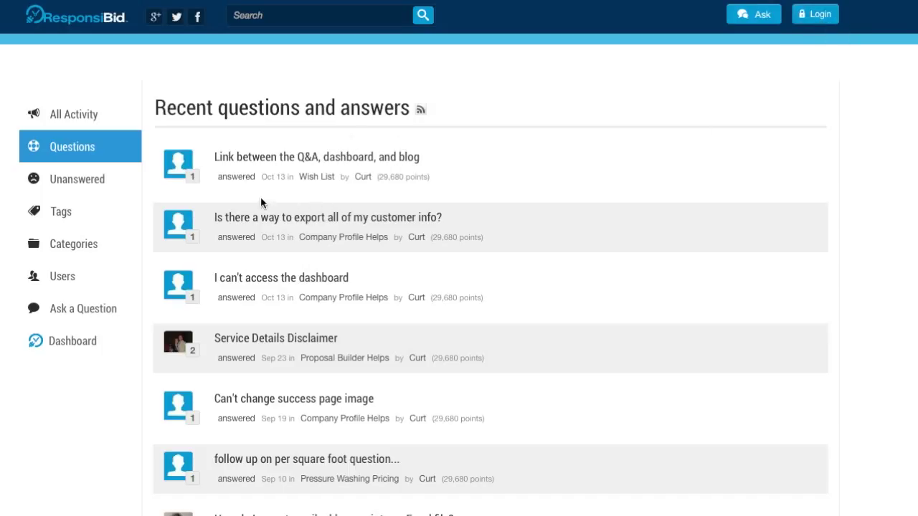
left_click(192, 0)
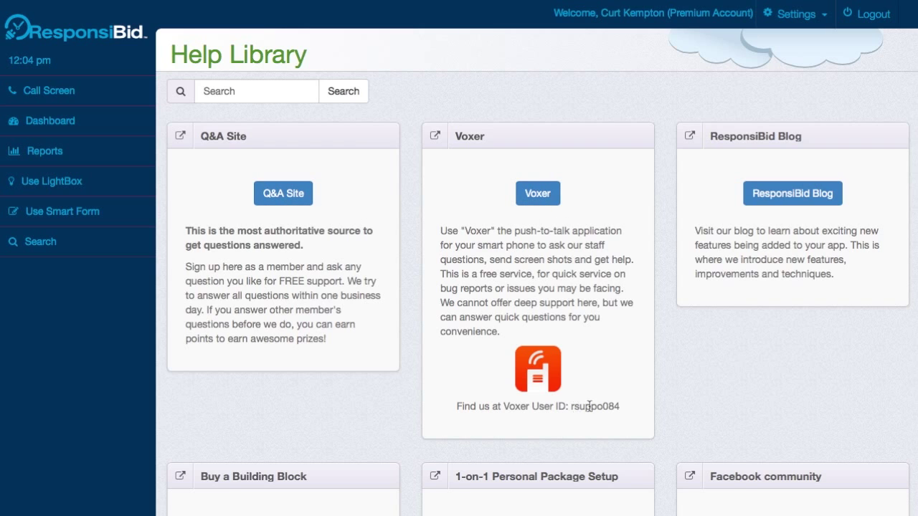
Browse the Help Library's support options and tutorial videos, and search the library for COMMERCIAL.
scroll(789, 219, "down", 3)
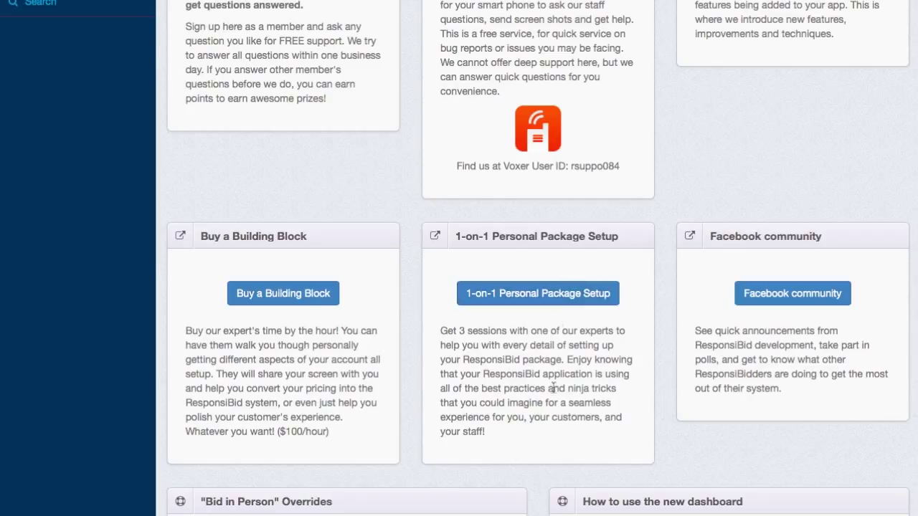
scroll(570, 339, "down", 10)
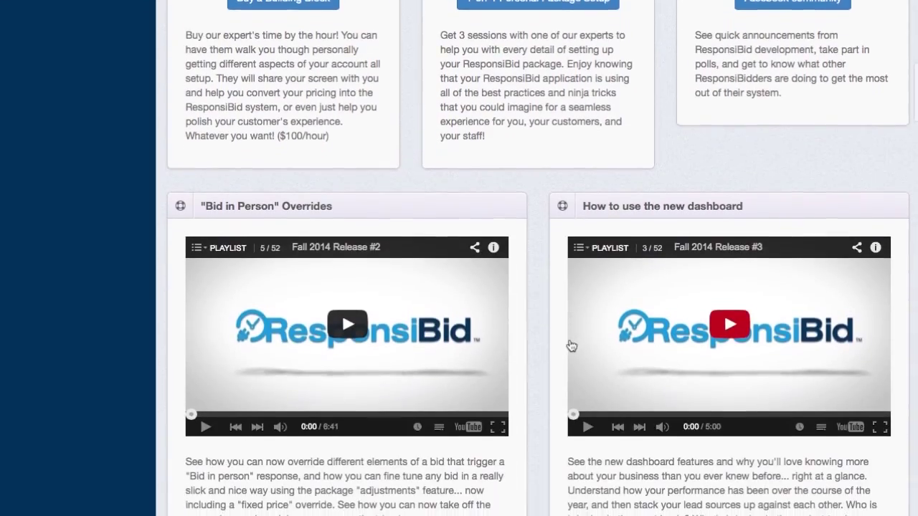
scroll(518, 373, "up", 15)
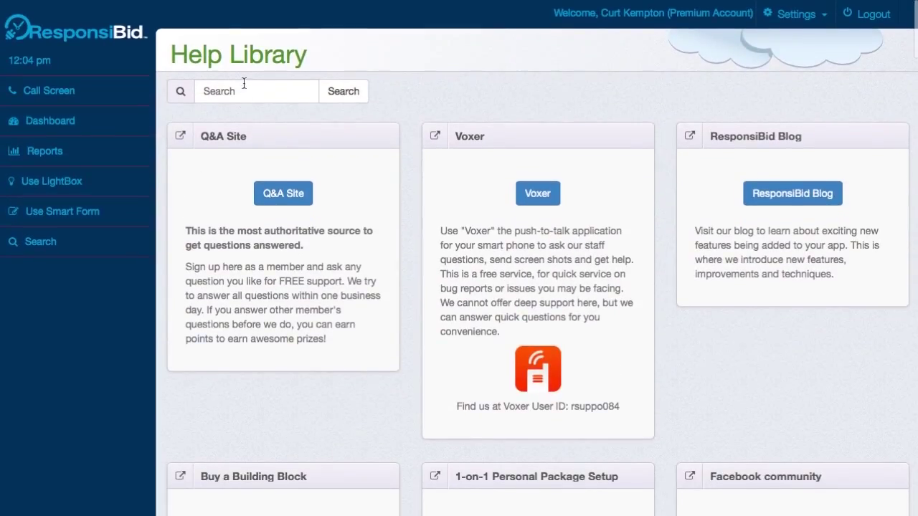
left_click(244, 83)
type("COMMERCIAL")
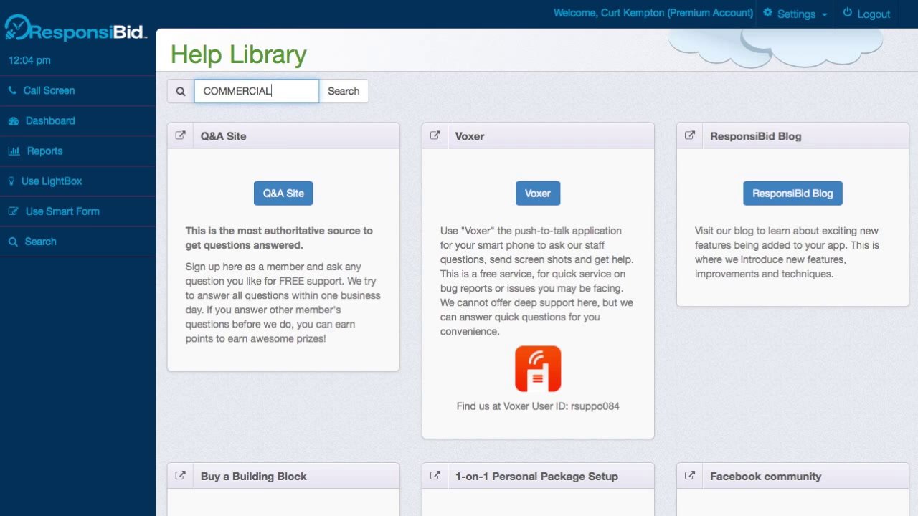
key("Return")
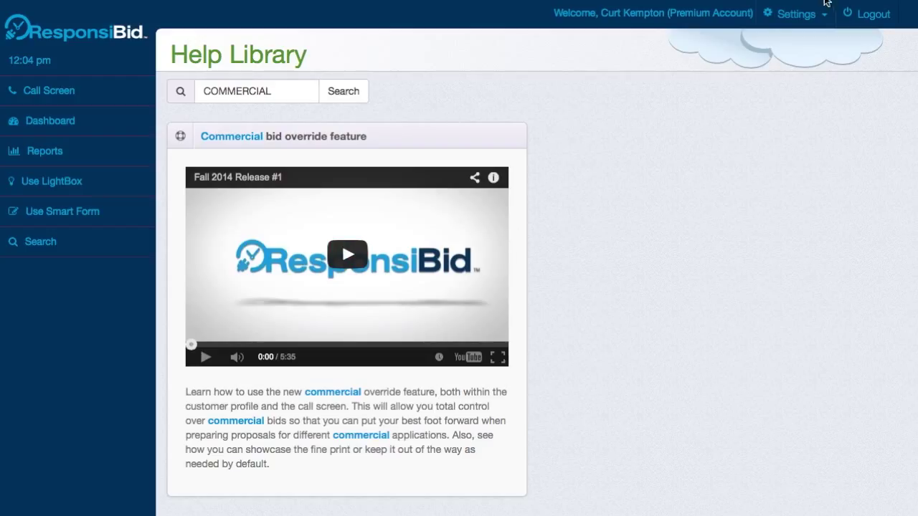
Open the Company Profile and view the Company Users section, collapsing it again.
left_click(815, 14)
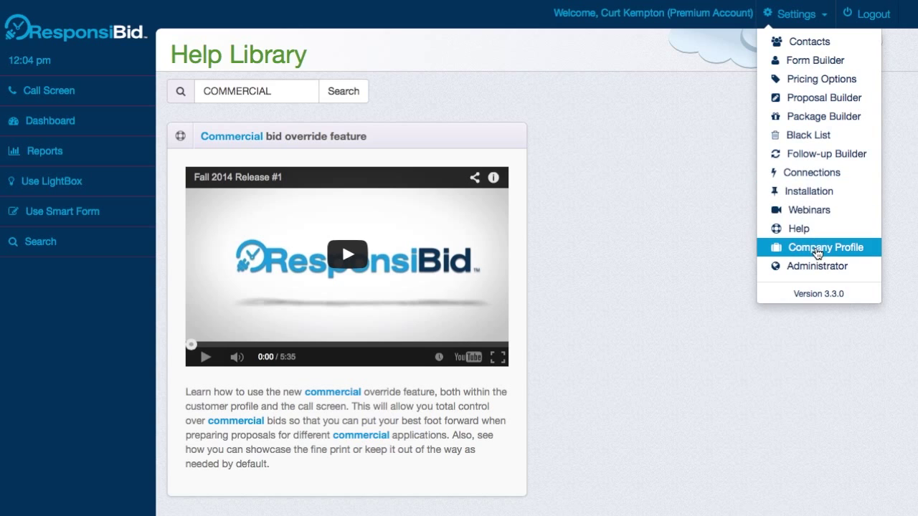
left_click(817, 250)
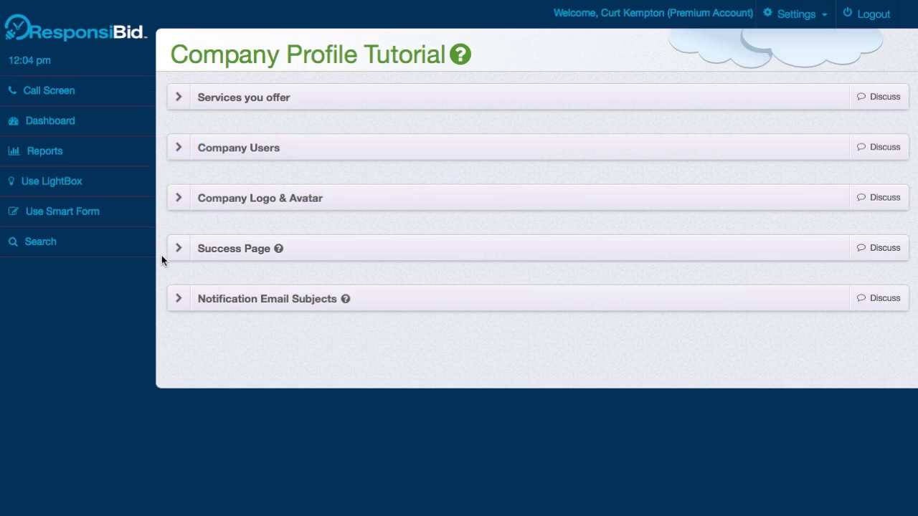
left_click(312, 144)
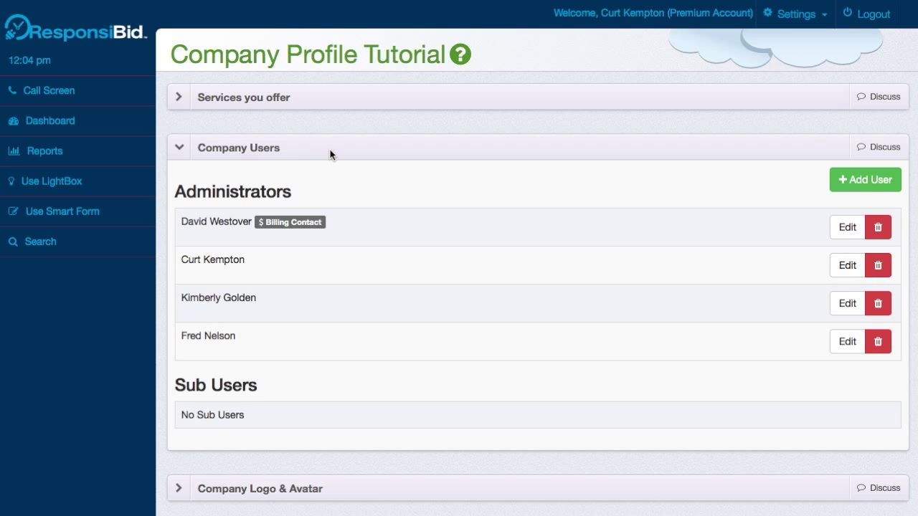
left_click(331, 151)
Expand Services you offer in the Company Profile and review the service categories and their checkboxes.
left_click(319, 95)
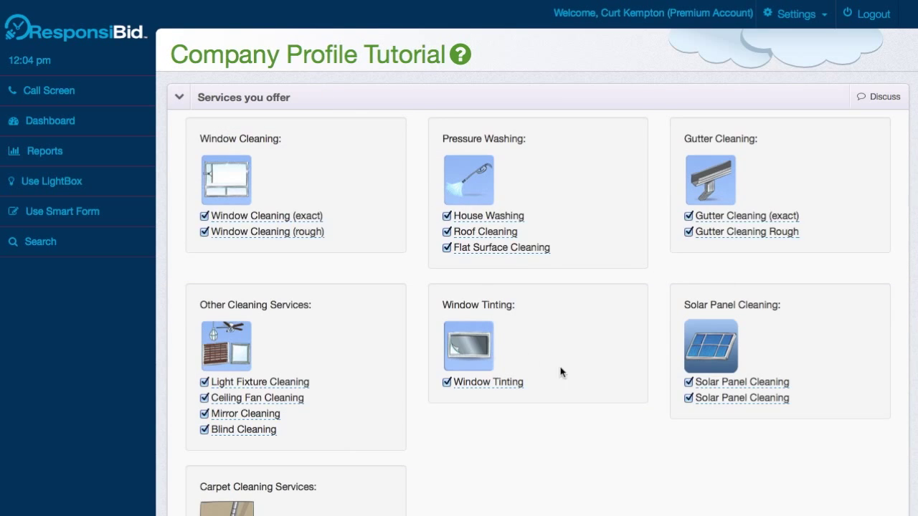
scroll(578, 394, "down", 5)
scroll(578, 394, "up", 4)
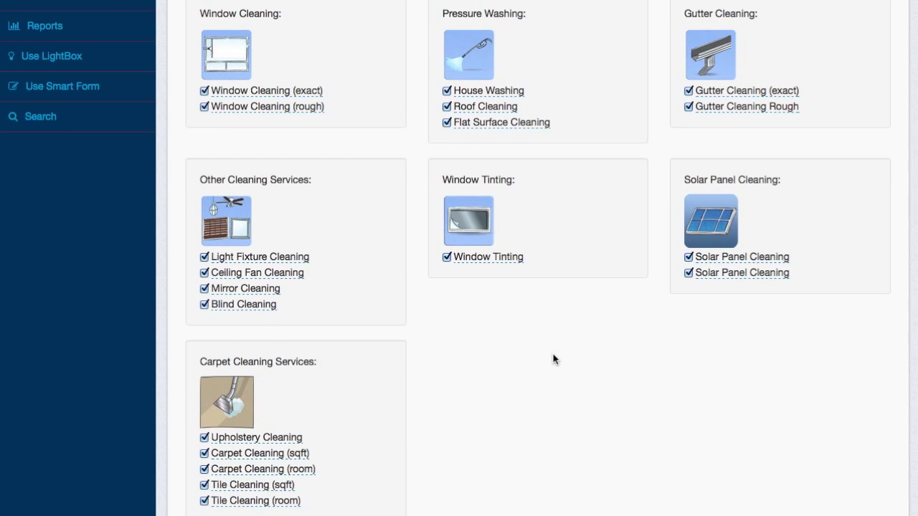
scroll(553, 358, "up", 3)
scroll(553, 359, "down", 10)
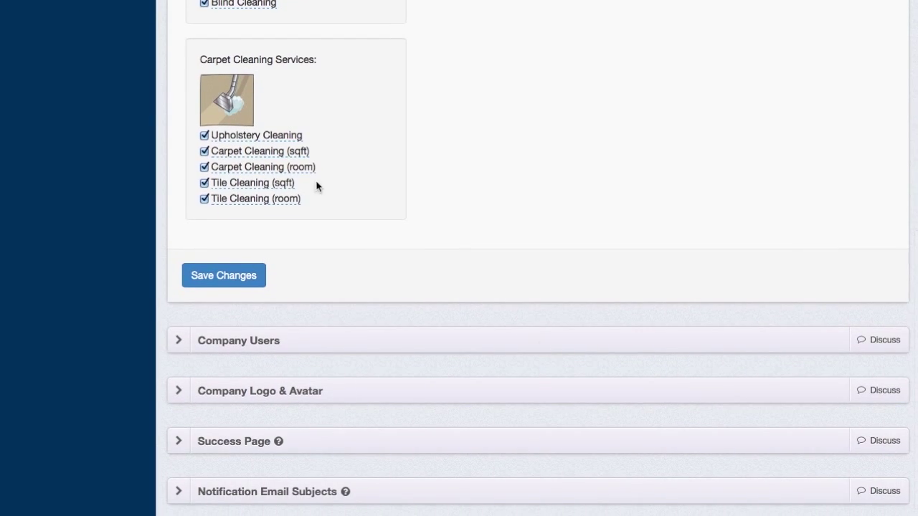
Finish reviewing the offered service categories and expand Company Logo & Avatar to view its image upload options.
scroll(641, 246, "up", 5)
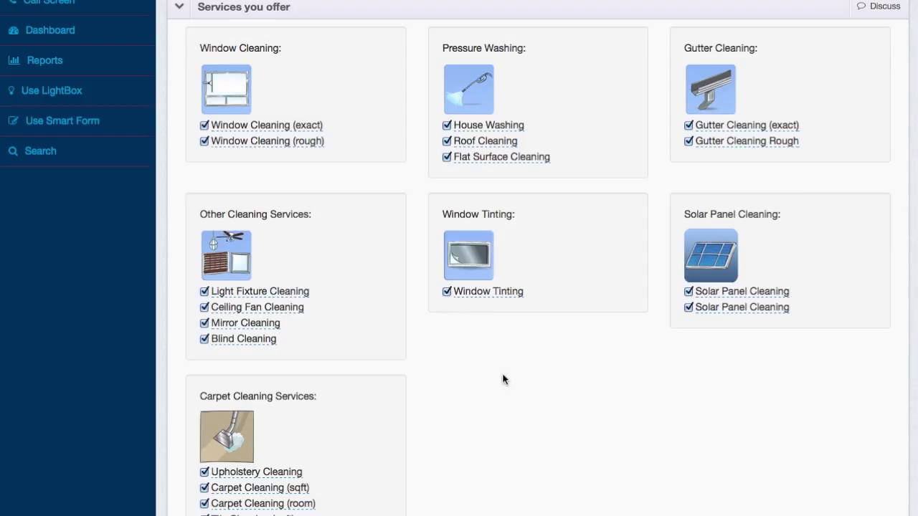
scroll(502, 379, "down", 5)
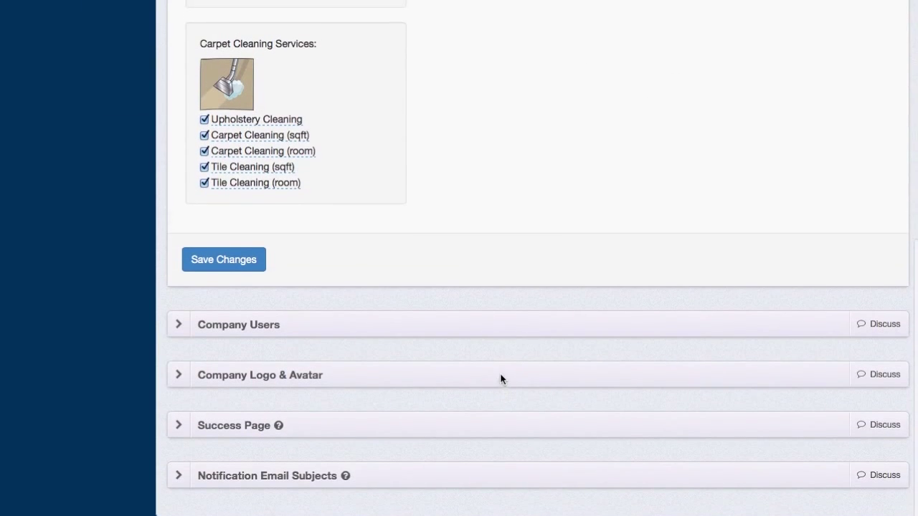
left_click(362, 376)
scroll(362, 375, "down", 5)
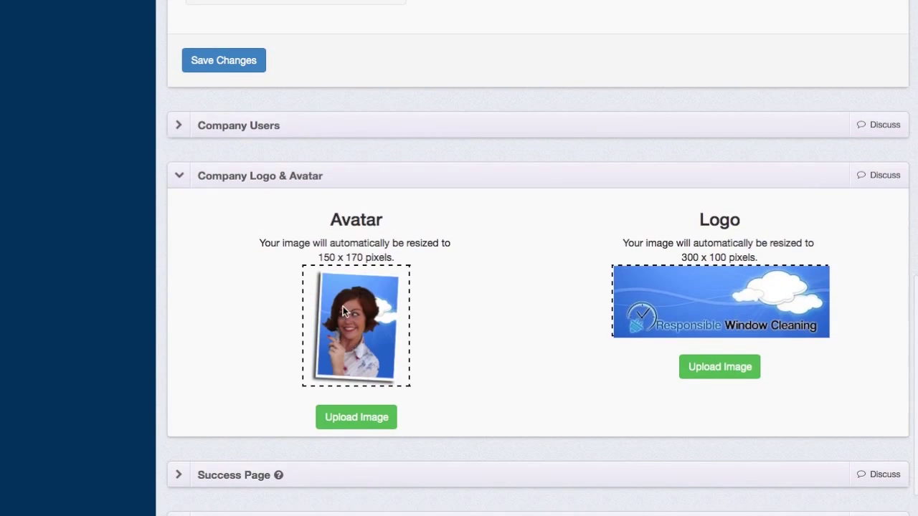
scroll(430, 374, "down", 1)
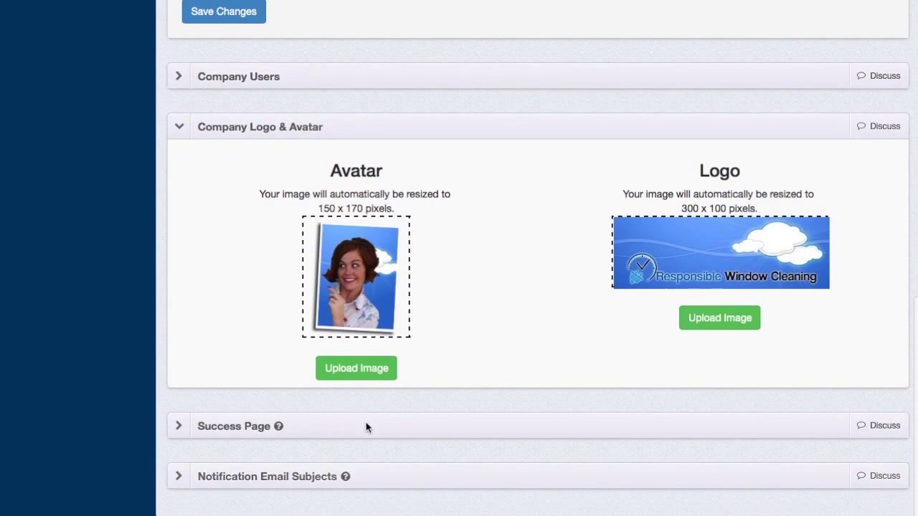
Expand the Success Page section and review the settings of its success page and Blacklisted Proposal Page.
left_click(367, 426)
scroll(367, 428, "down", 2)
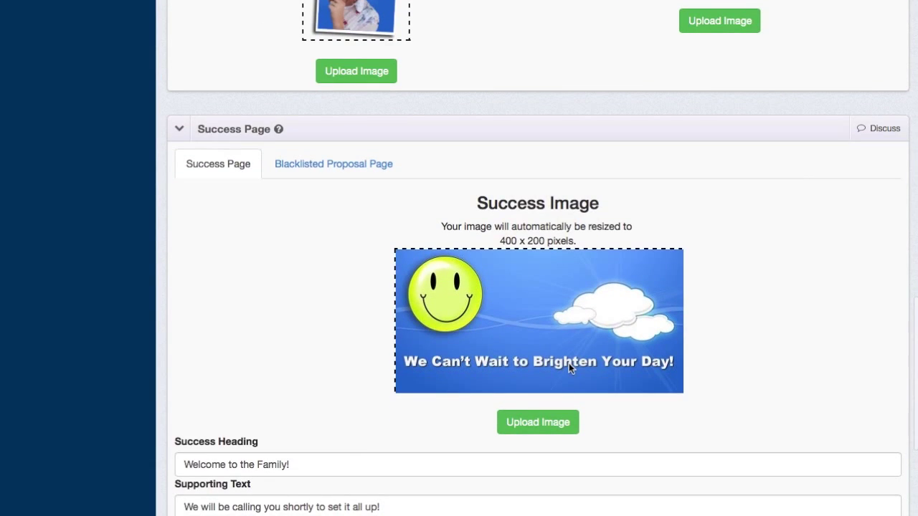
scroll(350, 469, "down", 3)
scroll(314, 424, "up", 4)
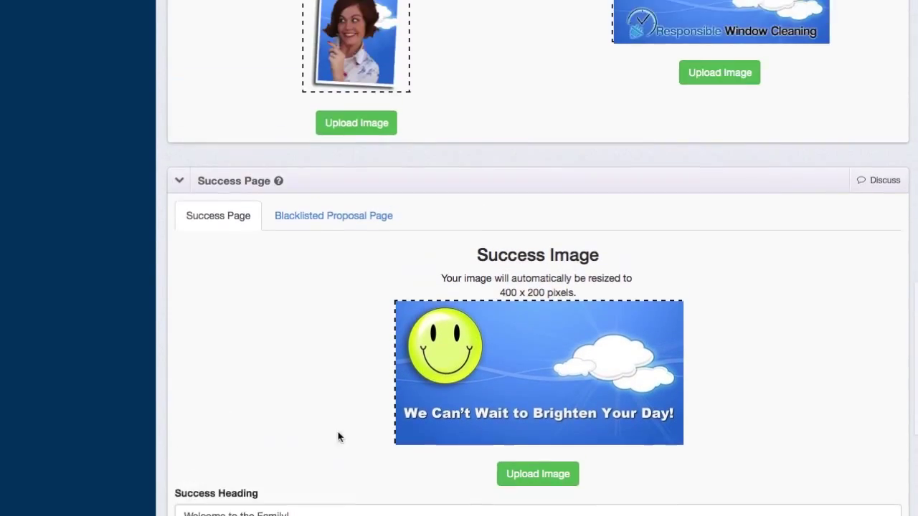
left_click(332, 231)
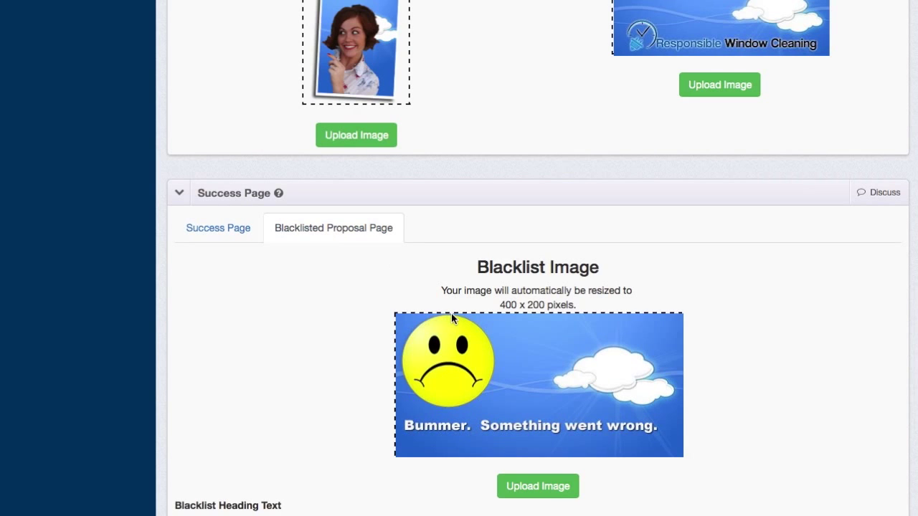
scroll(572, 413, "down", 4)
scroll(573, 414, "down", 2)
scroll(395, 504, "down", 3)
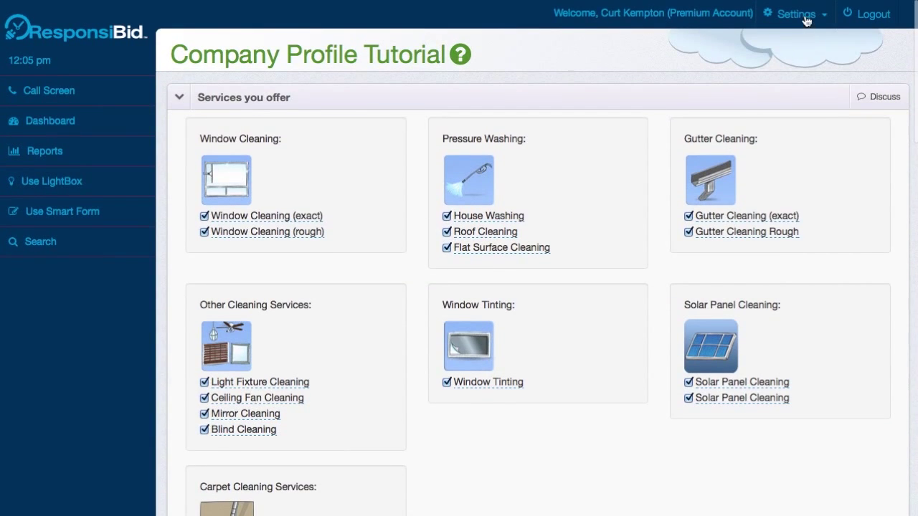
left_click(807, 20)
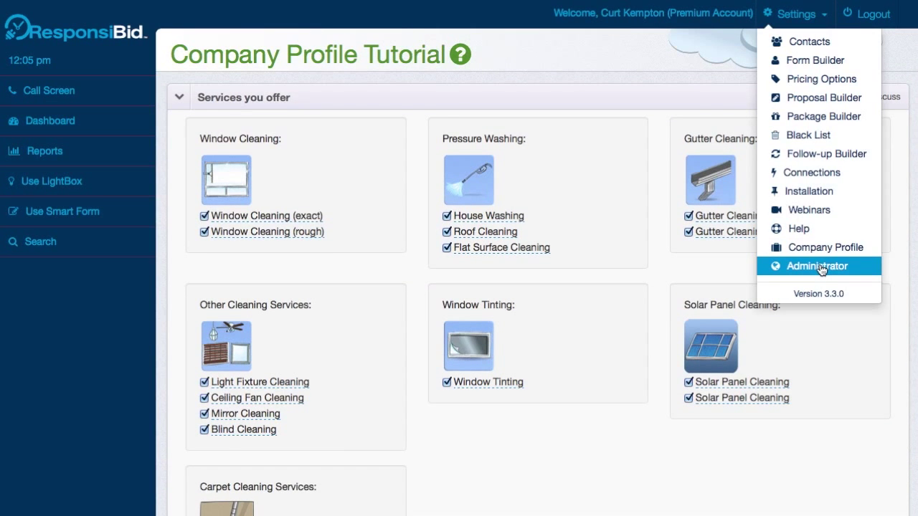
left_click(571, 174)
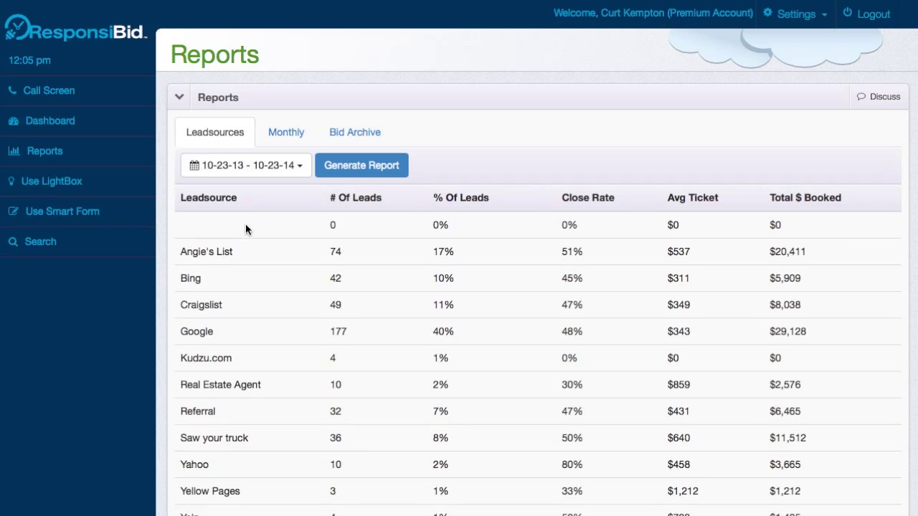
Review the Leadsources and Monthly reports and open the Bid Archive.
scroll(350, 315, "down", 1)
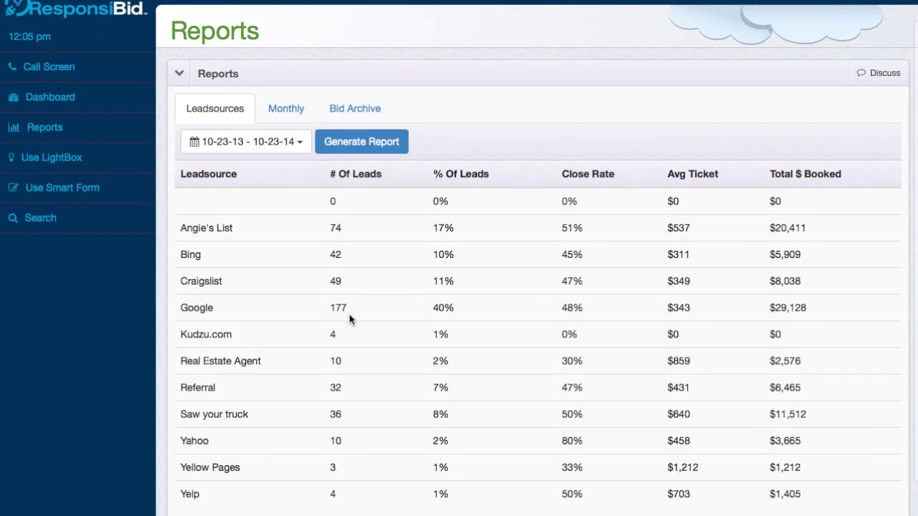
left_click(287, 96)
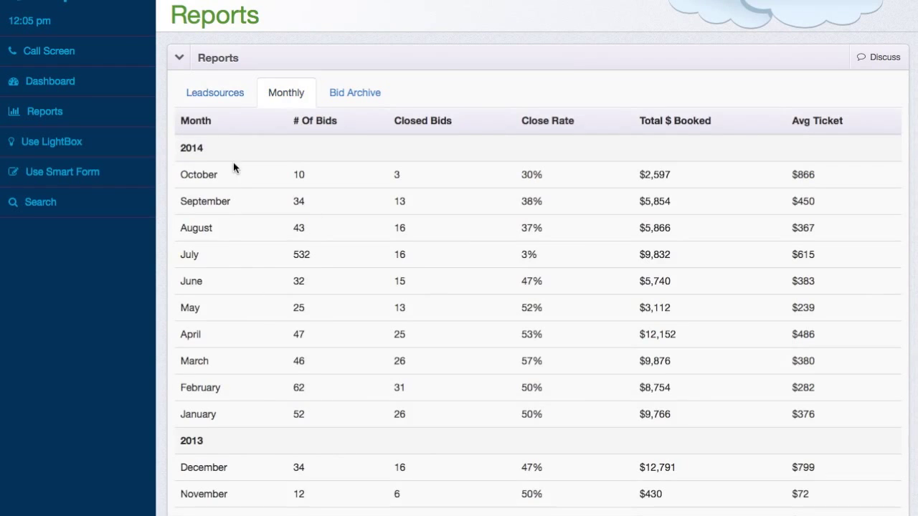
scroll(208, 459, "down", 8)
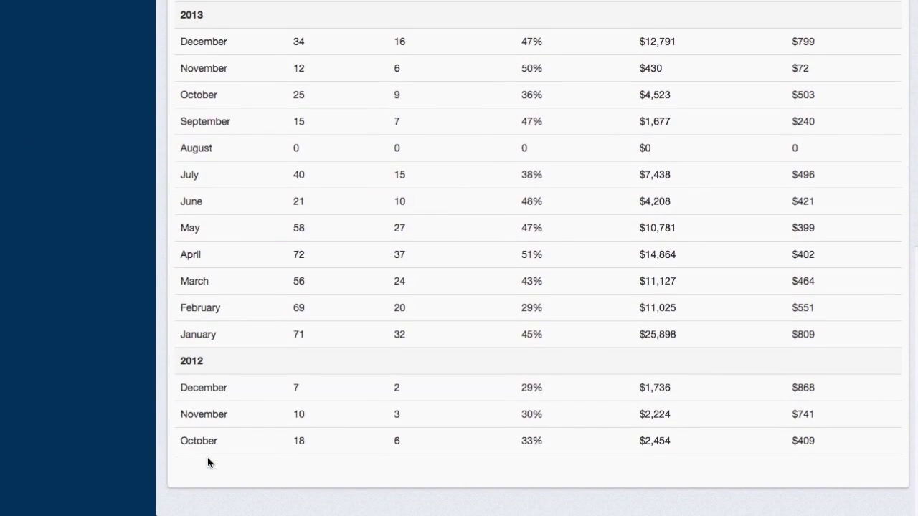
scroll(282, 290, "up", 9)
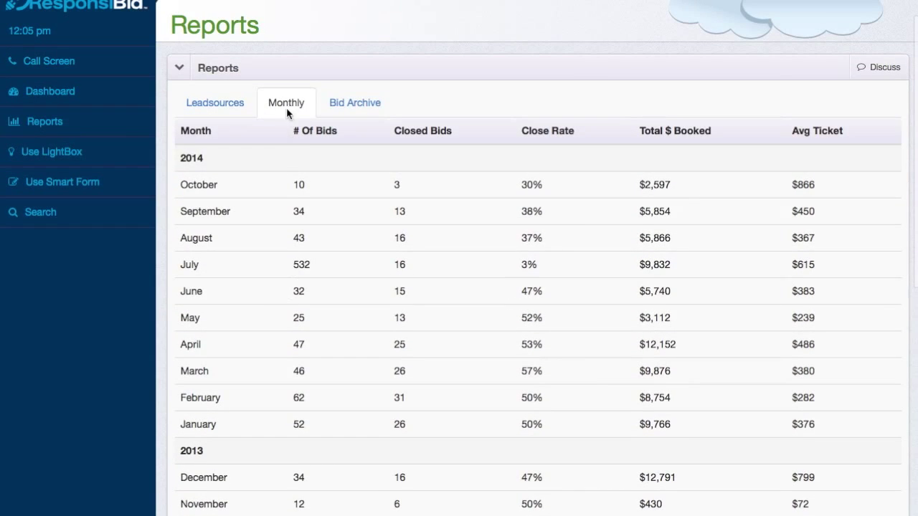
left_click(381, 105)
Search all records by a customer's first name and open the first matching Customer Profile.
left_click(72, 251)
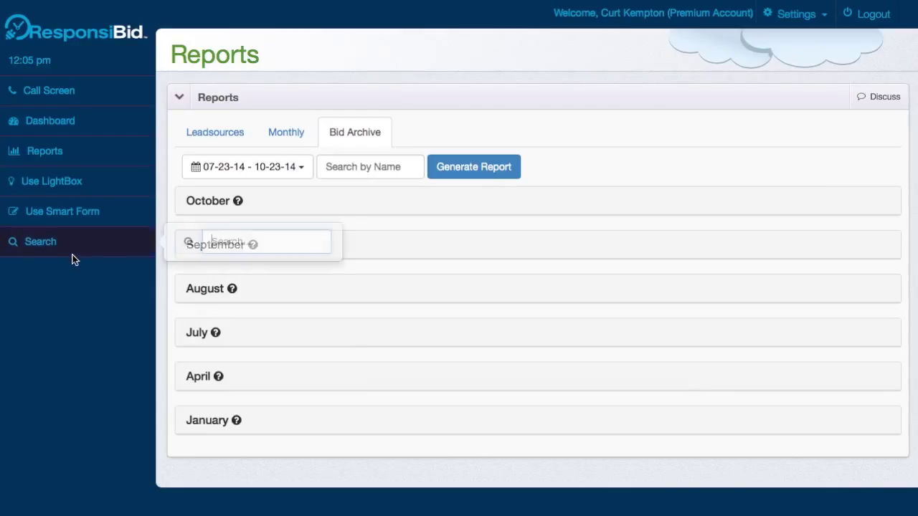
type("JOHN")
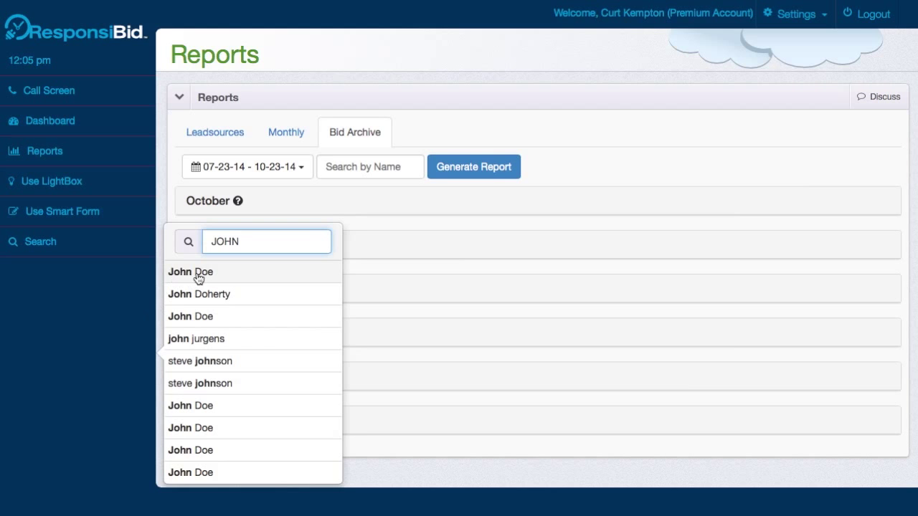
left_click(212, 282)
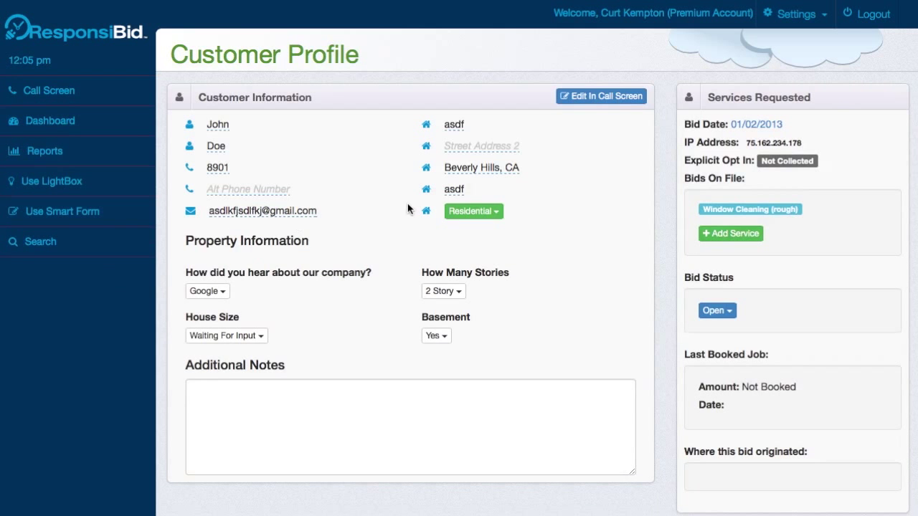
Open Contacts, search the contacts by a customer's last name and look through the matching records.
left_click(824, 20)
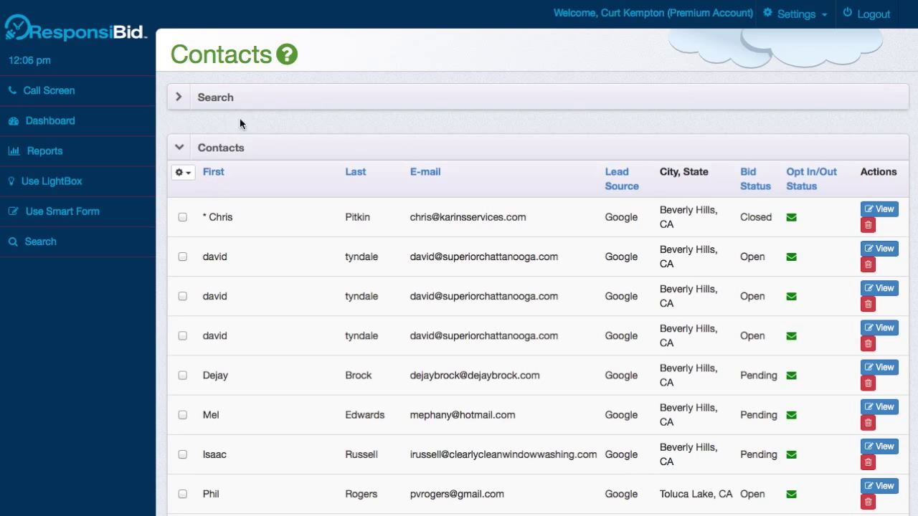
left_click(249, 97)
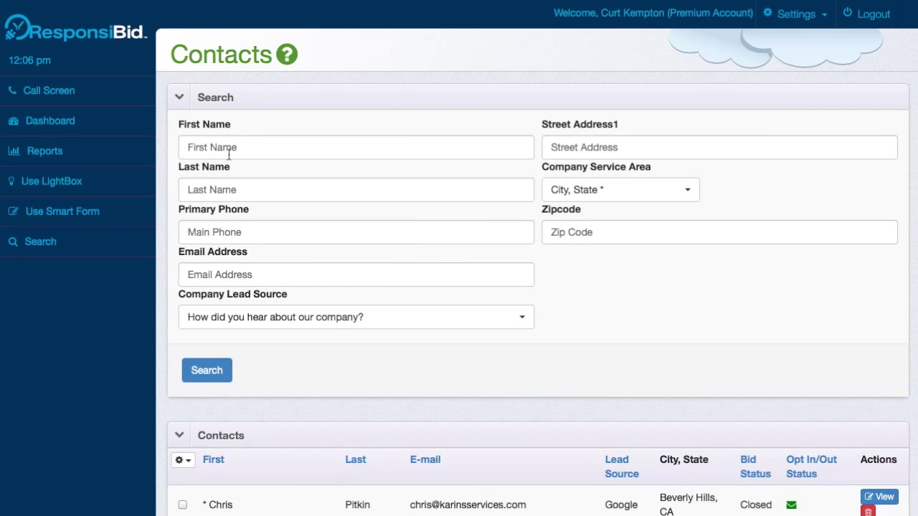
left_click(217, 195)
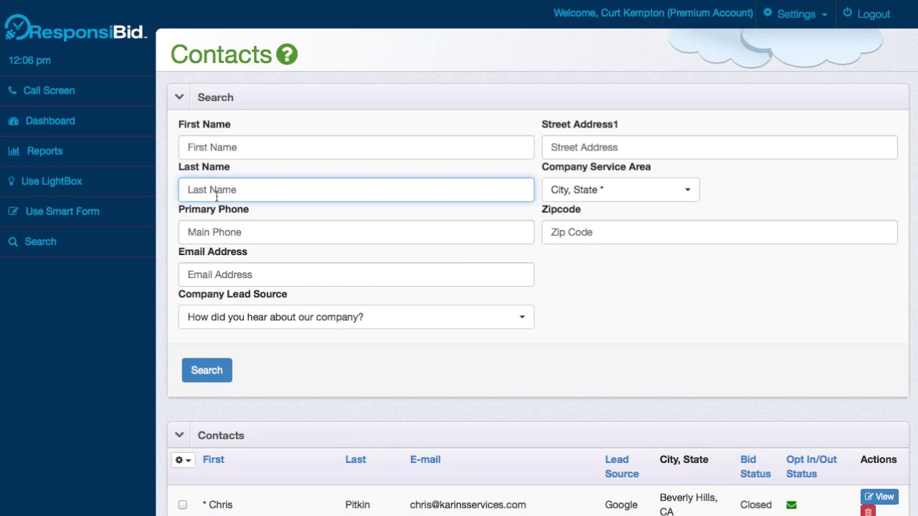
type("DOE")
key("Return")
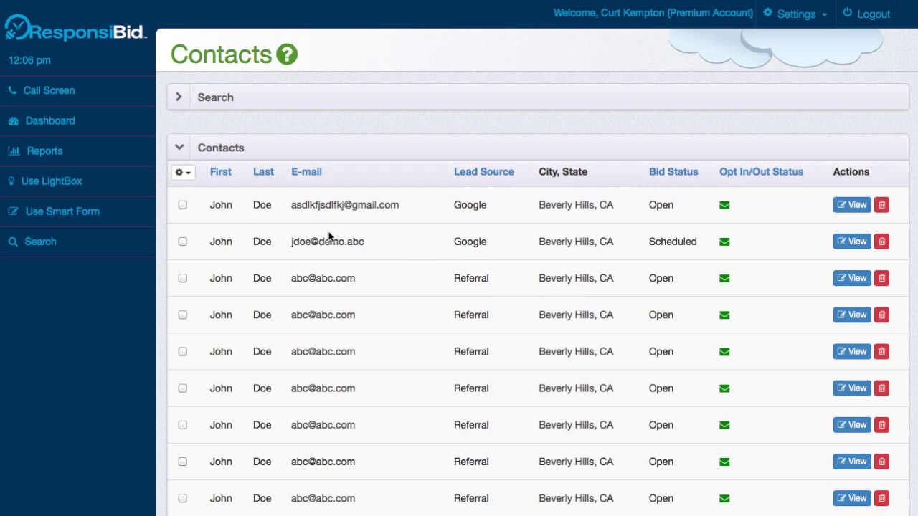
scroll(268, 205, "down", 10)
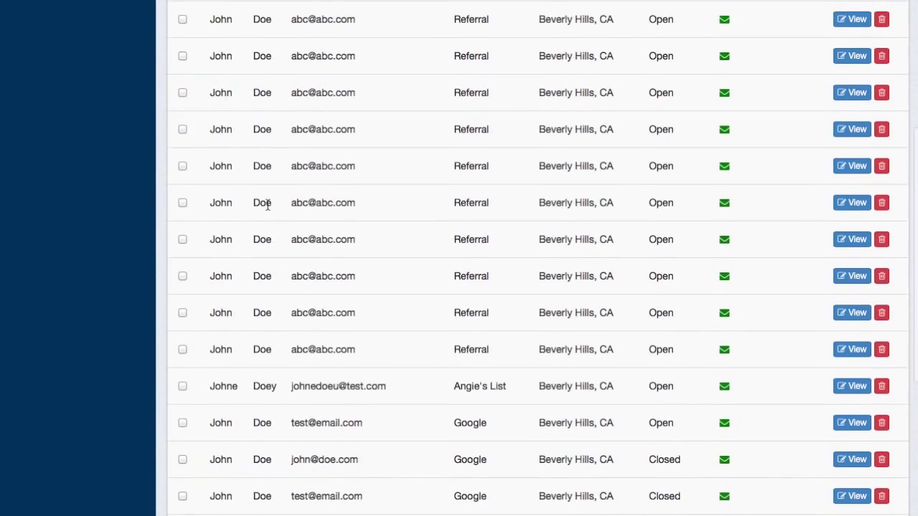
scroll(267, 204, "up", 10)
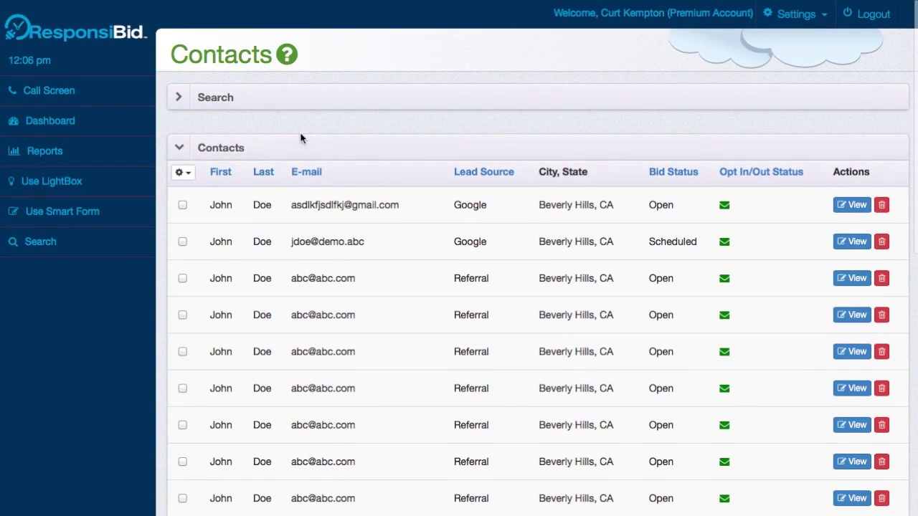
Repeat the contact search with the service area Absecon, NJ, and expand Import Contacts.
left_click(277, 98)
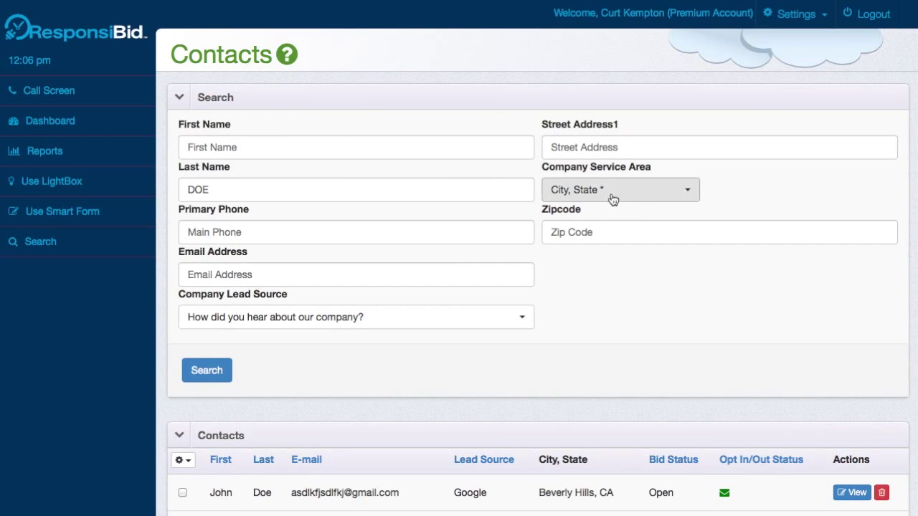
left_click(610, 192)
left_click(585, 322)
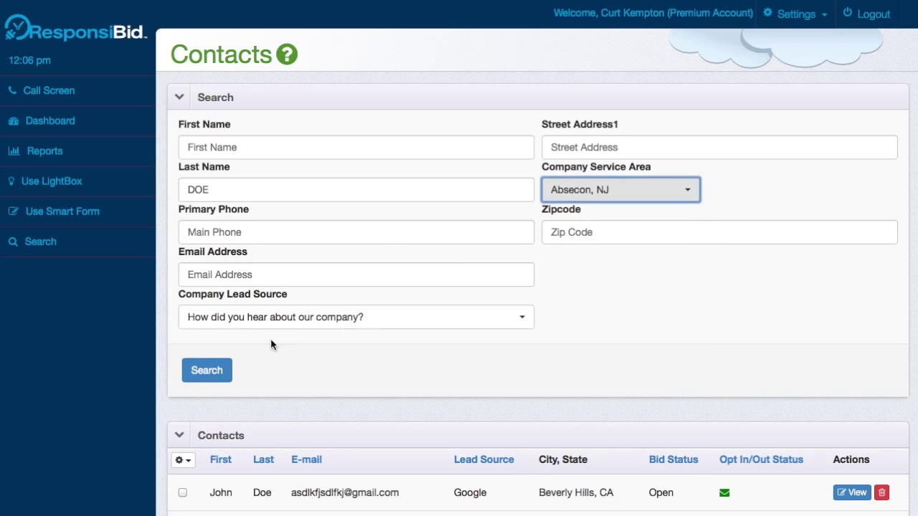
left_click(214, 377)
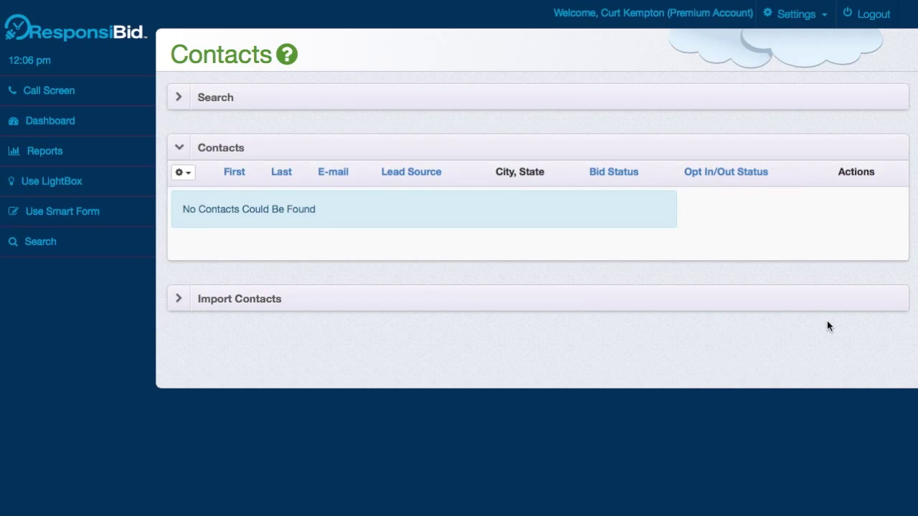
left_click(798, 19)
left_click(320, 307)
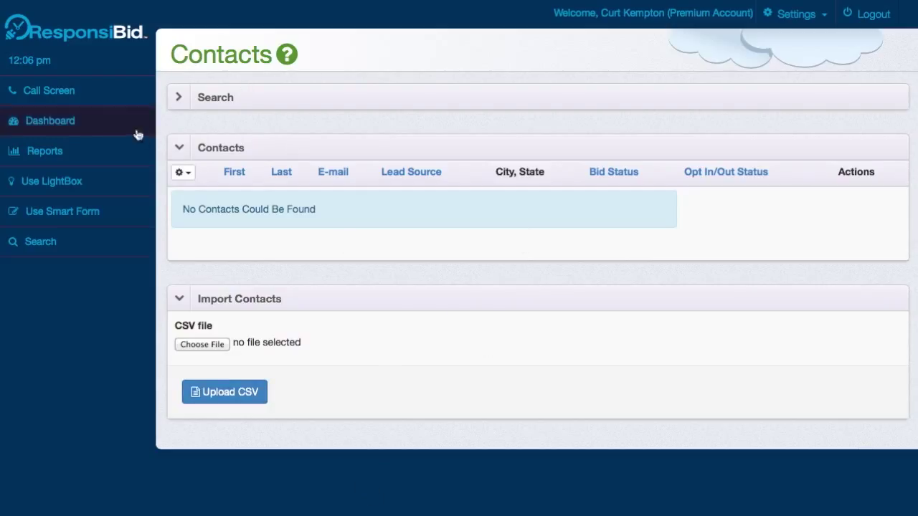
Open the Call Screen, enter the customer's first name with only its initial capitalised, and look over the General Information form.
left_click(80, 94)
left_click(233, 129)
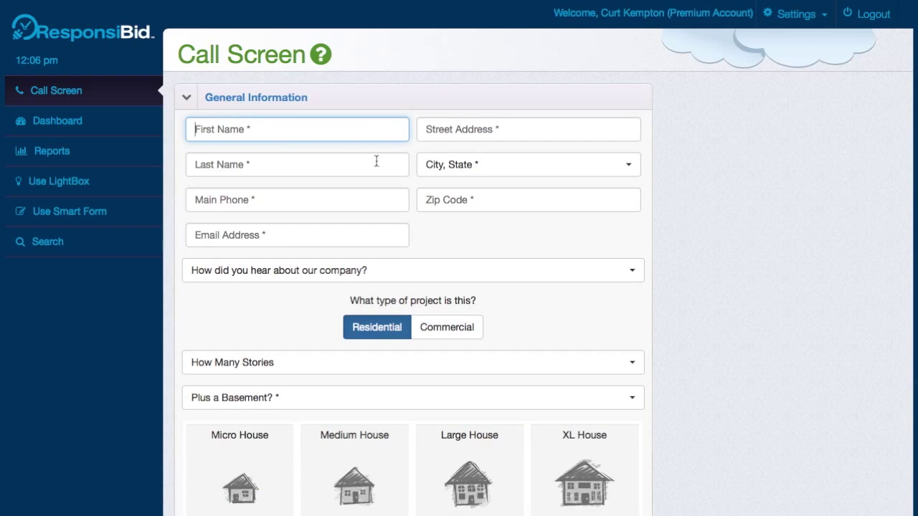
type("SALLY")
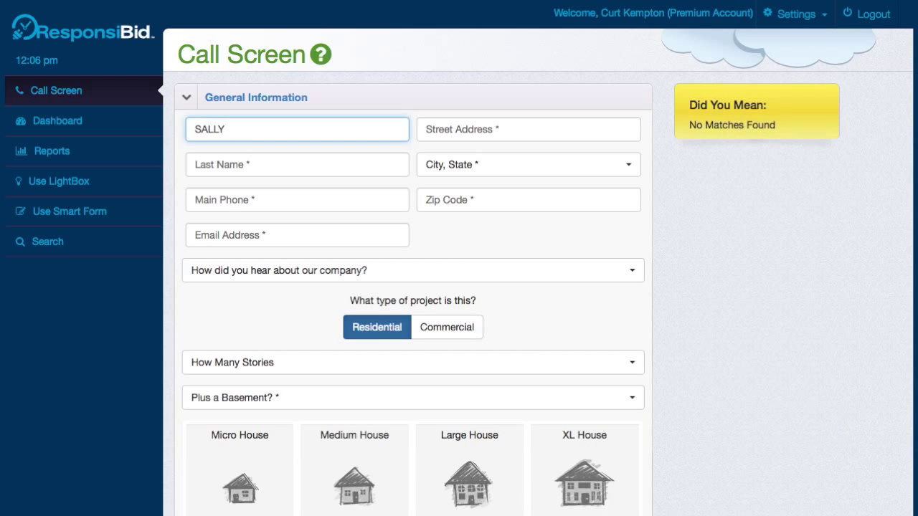
key("BackSpace")
key("BackSpace")
key("BackSpace")
key("BackSpace")
type("ally")
scroll(467, 389, "down", 5)
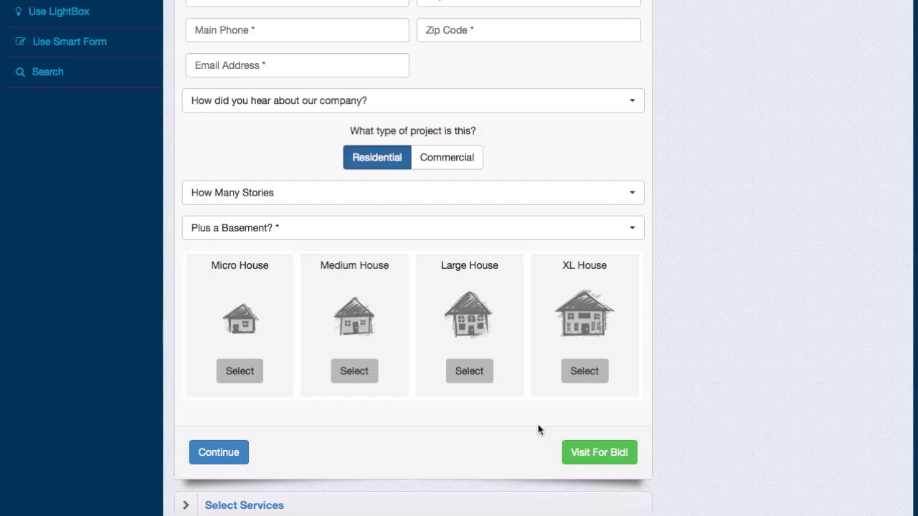
scroll(572, 416, "up", 5)
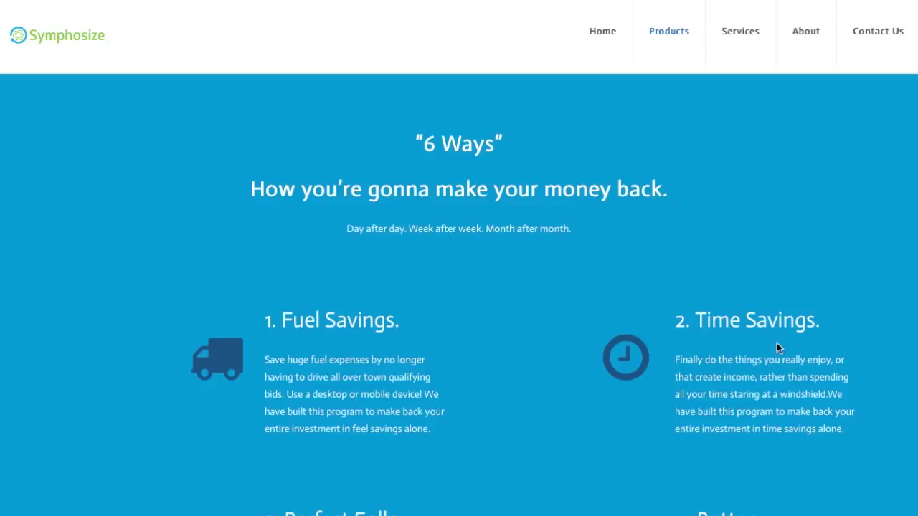
Read through the six ways to earn the money back on the Symphosize website's Products page.
scroll(340, 390, "down", 4)
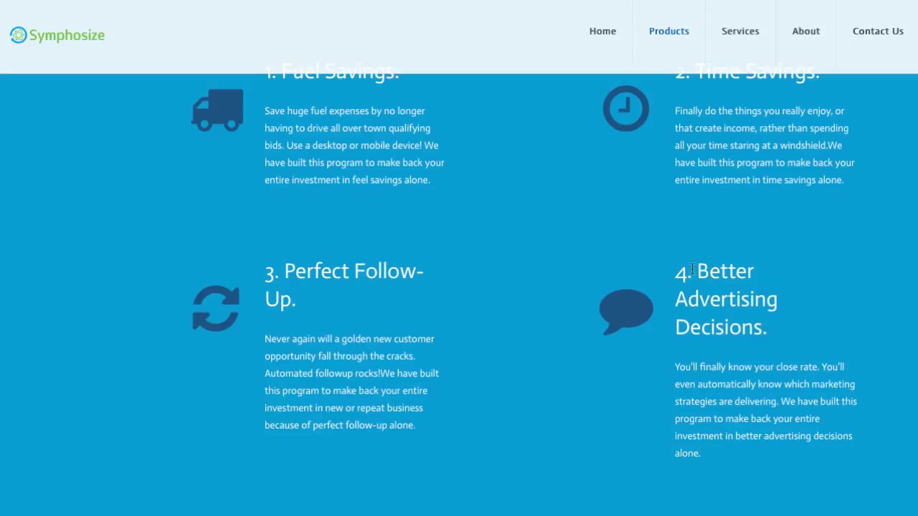
scroll(692, 269, "down", 1)
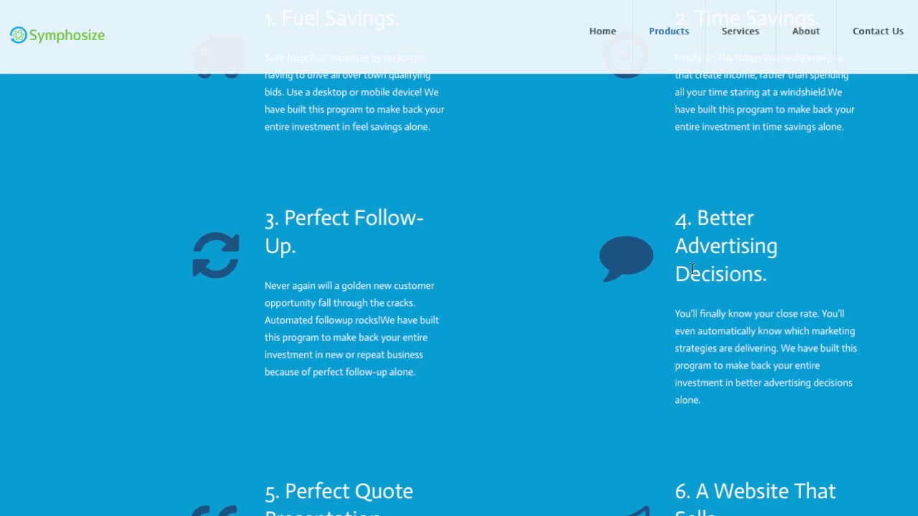
scroll(692, 269, "down", 2)
scroll(694, 271, "down", 1)
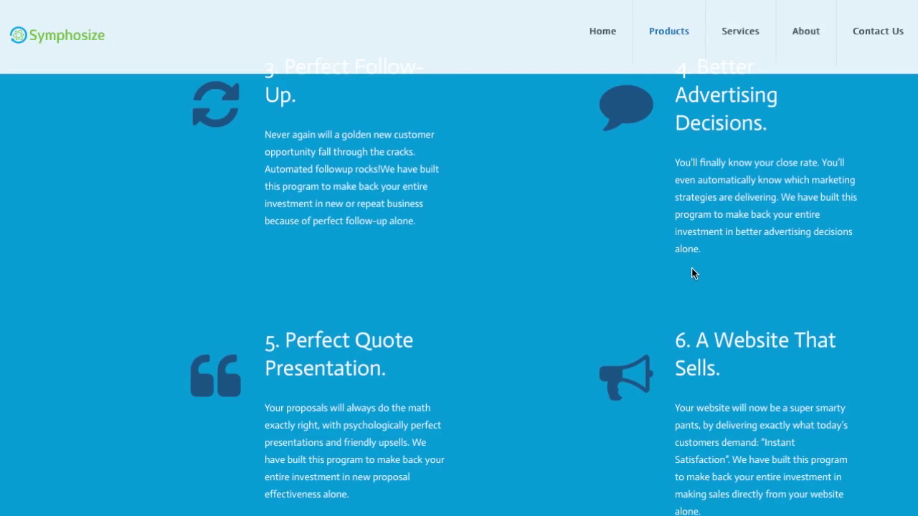
scroll(693, 271, "down", 1)
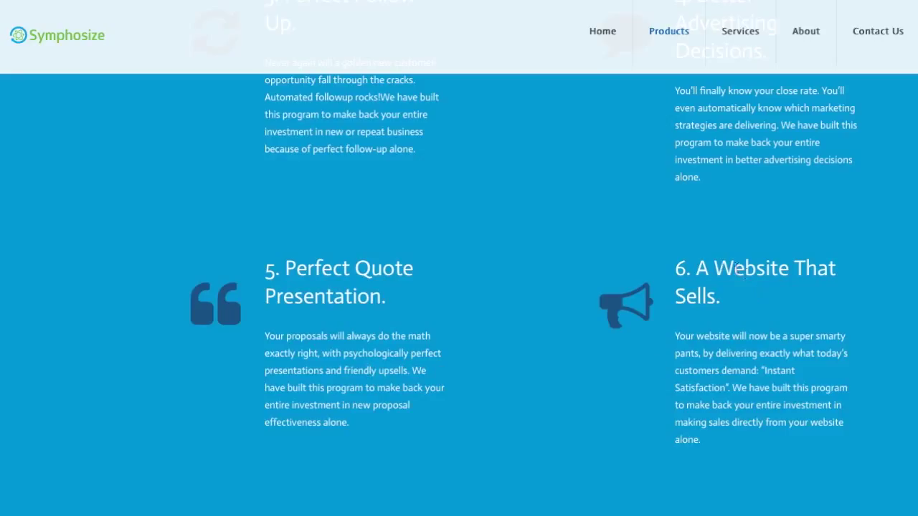
Read the "Our guarantee to you" terms for ResponsiBid Premium, and look back over the six ways up to the "6 Ways" heading.
scroll(734, 353, "down", 1)
scroll(734, 353, "up", 1)
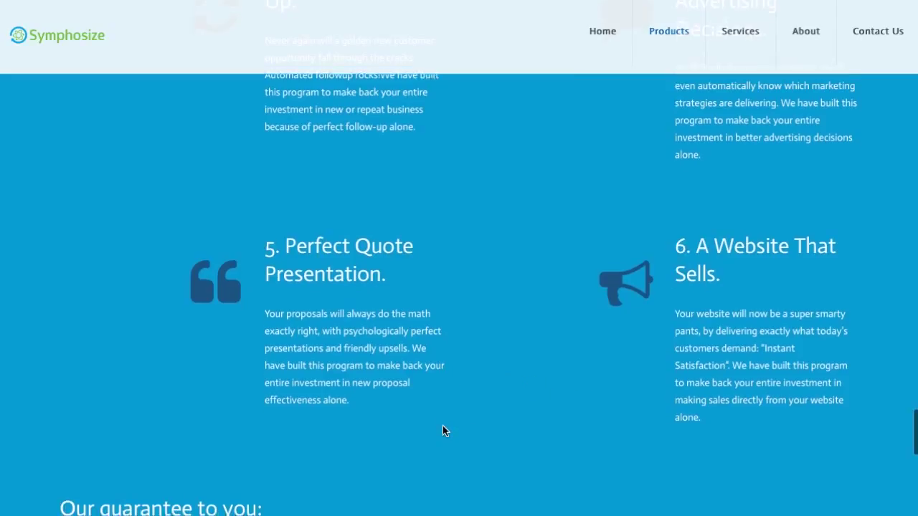
scroll(443, 430, "down", 3)
scroll(443, 431, "down", 1)
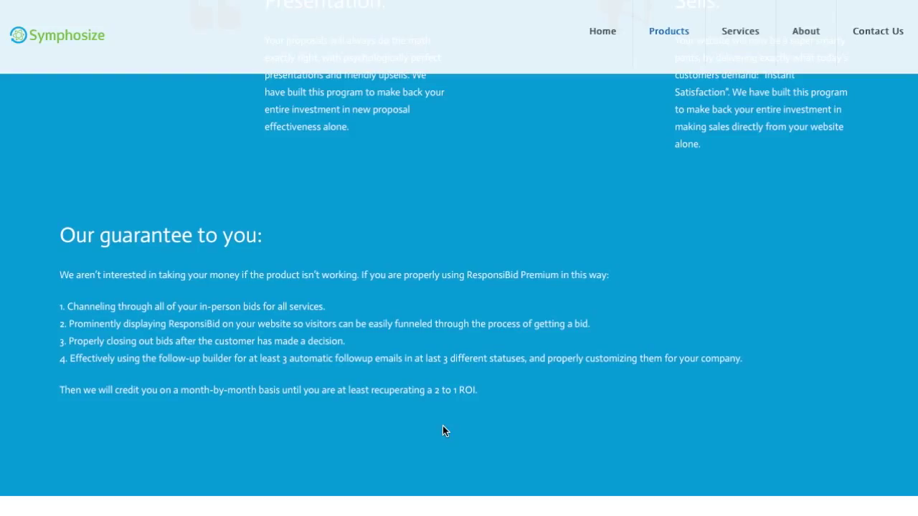
scroll(442, 430, "up", 1)
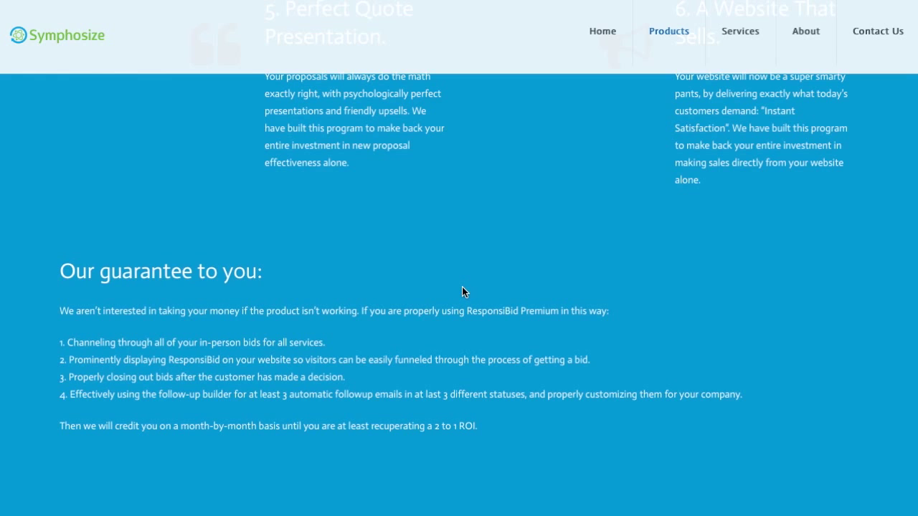
scroll(462, 291, "up", 1)
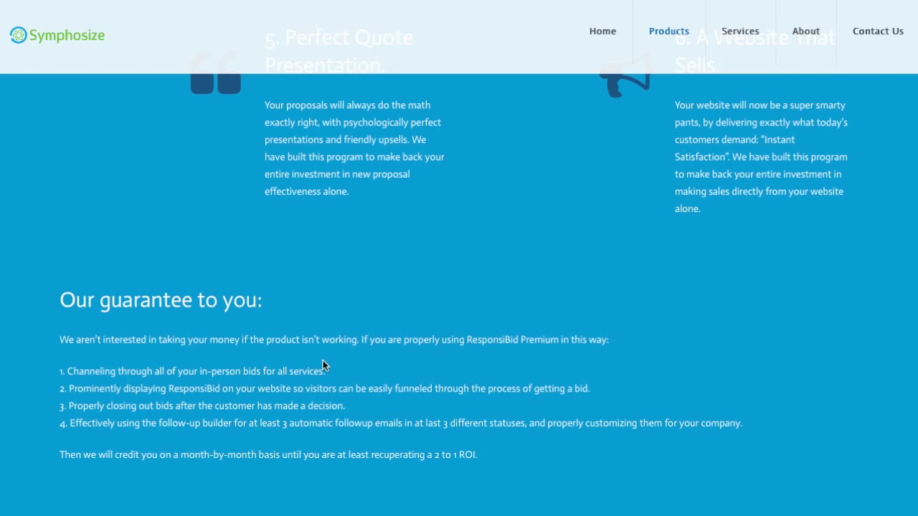
scroll(320, 361, "up", 5)
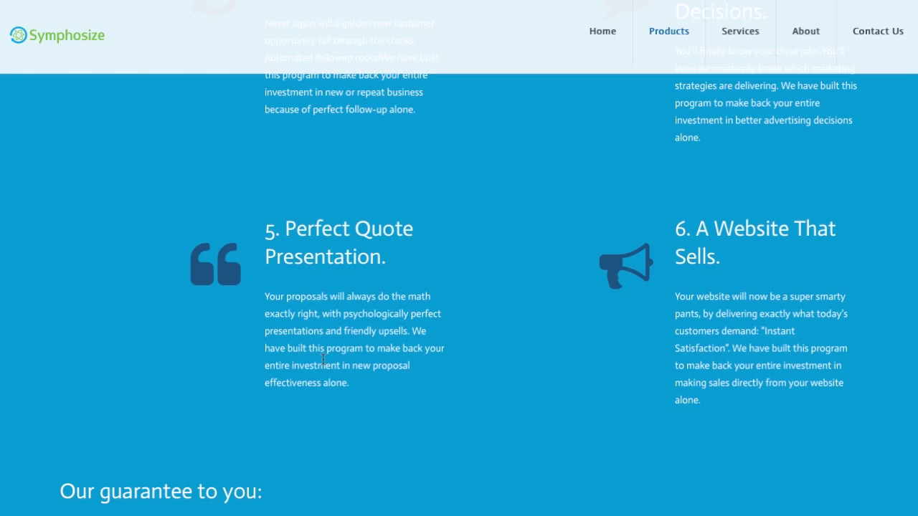
scroll(322, 279, "up", 7)
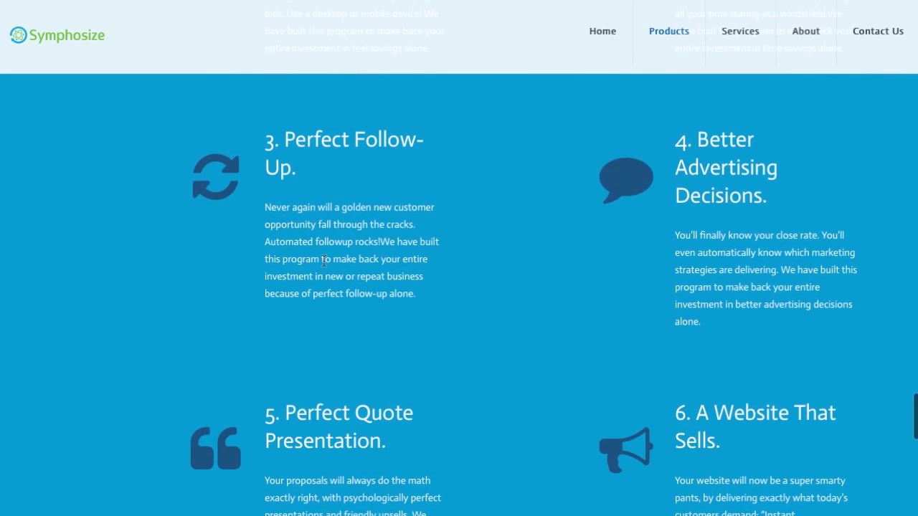
scroll(323, 260, "up", 3)
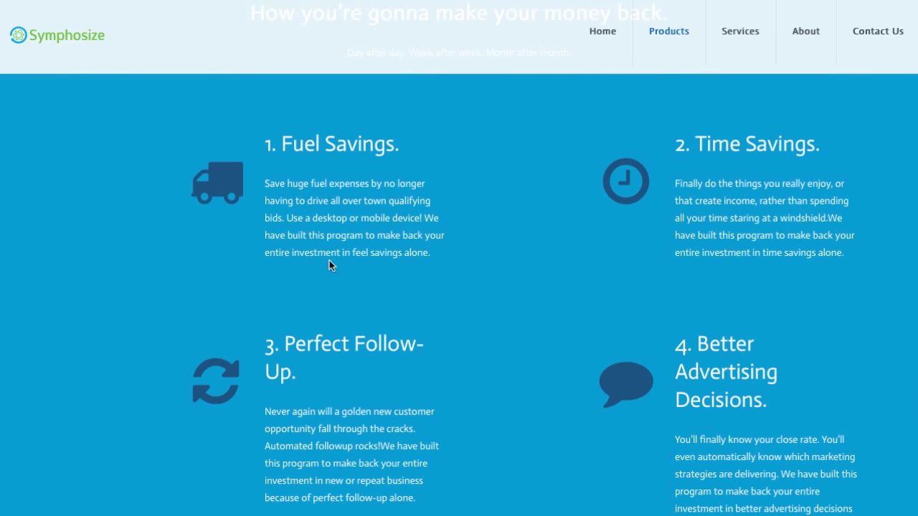
scroll(423, 183, "up", 5)
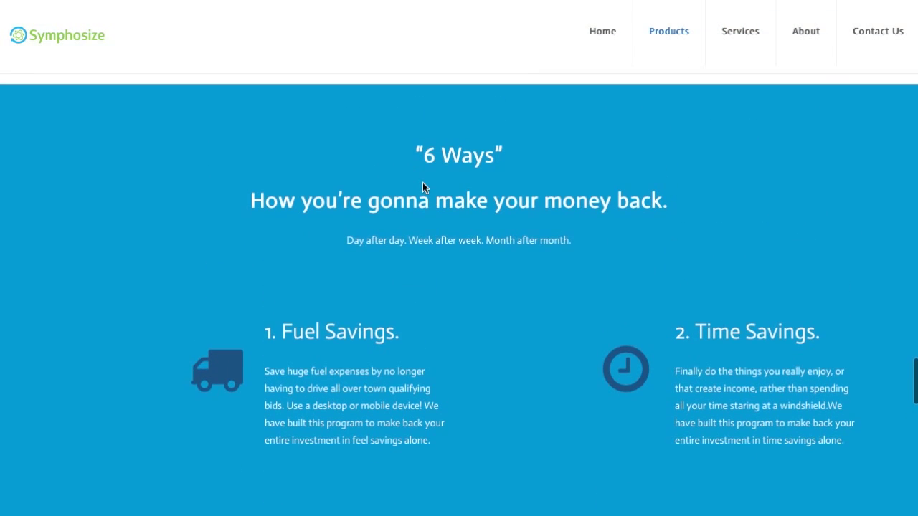